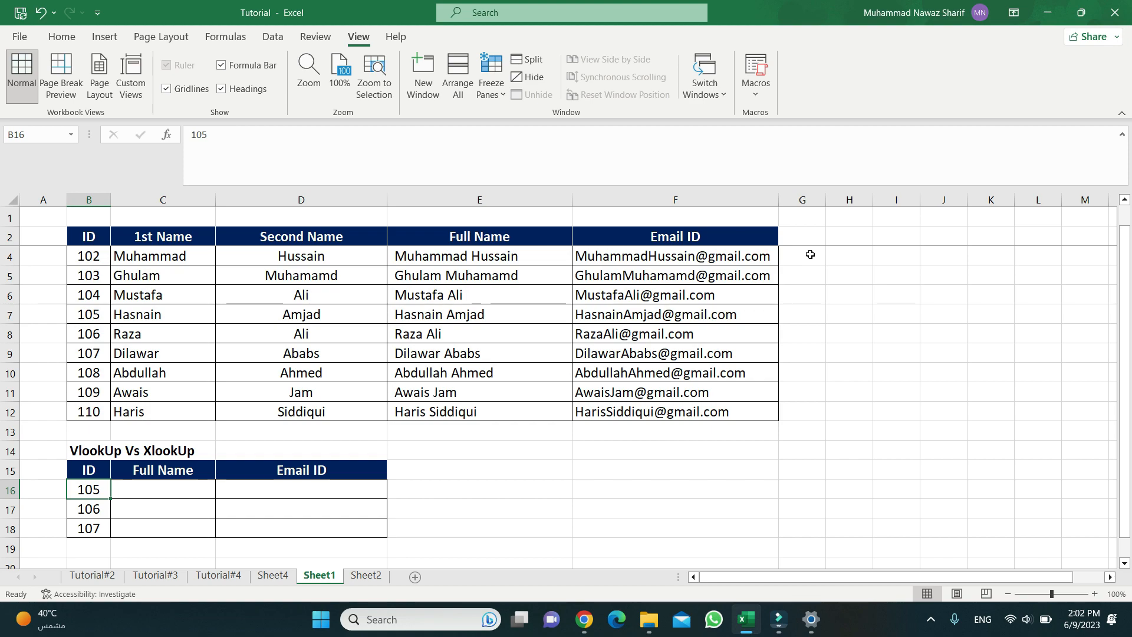
Step: Review the empty Full Name and Email ID cells beside the first ID in the lookup table
key(Right)
key(Right)
key(Right)
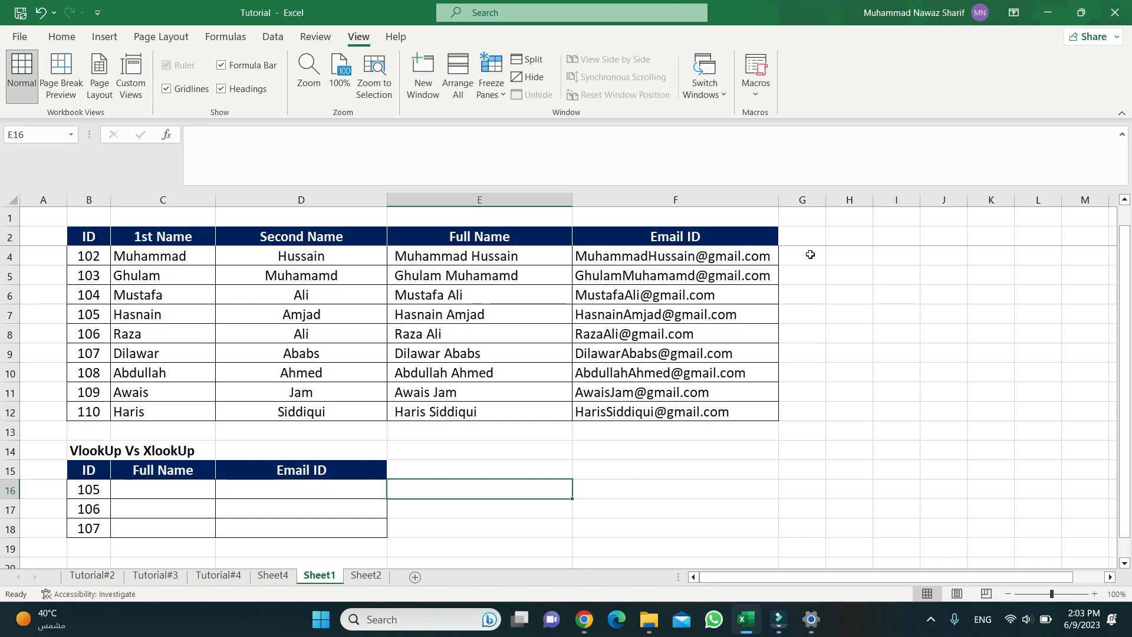
key(Left)
key(Left)
key(Left)
key(Right)
key(Right)
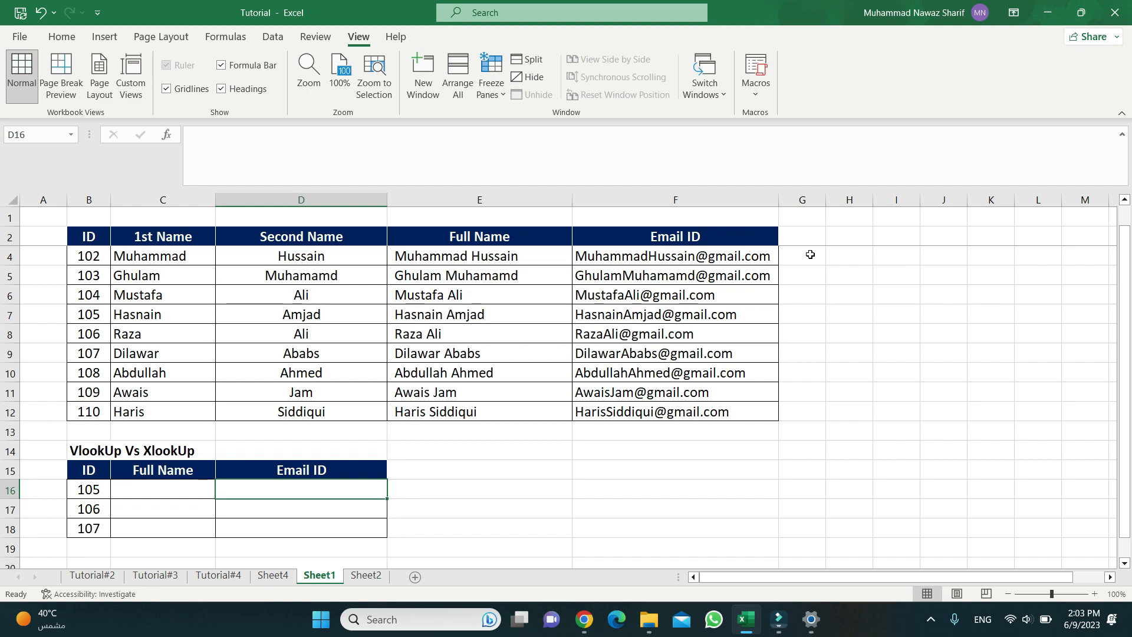
key(Left)
key(Left)
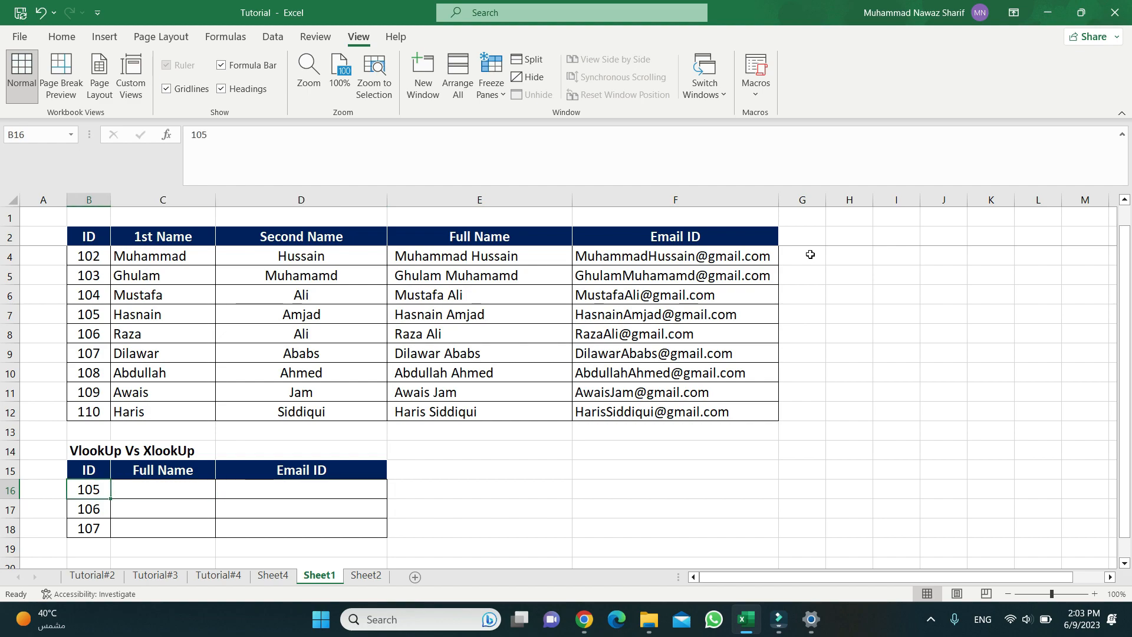
Step: Examine the ID column of the main table from row 3 to row 12
key(Up)
key(Up)
key(Up)
key(Up)
key(Up)
key(Up)
key(Up)
key(Up)
key(Up)
key(Up)
key(Up)
key(Up)
key(Up)
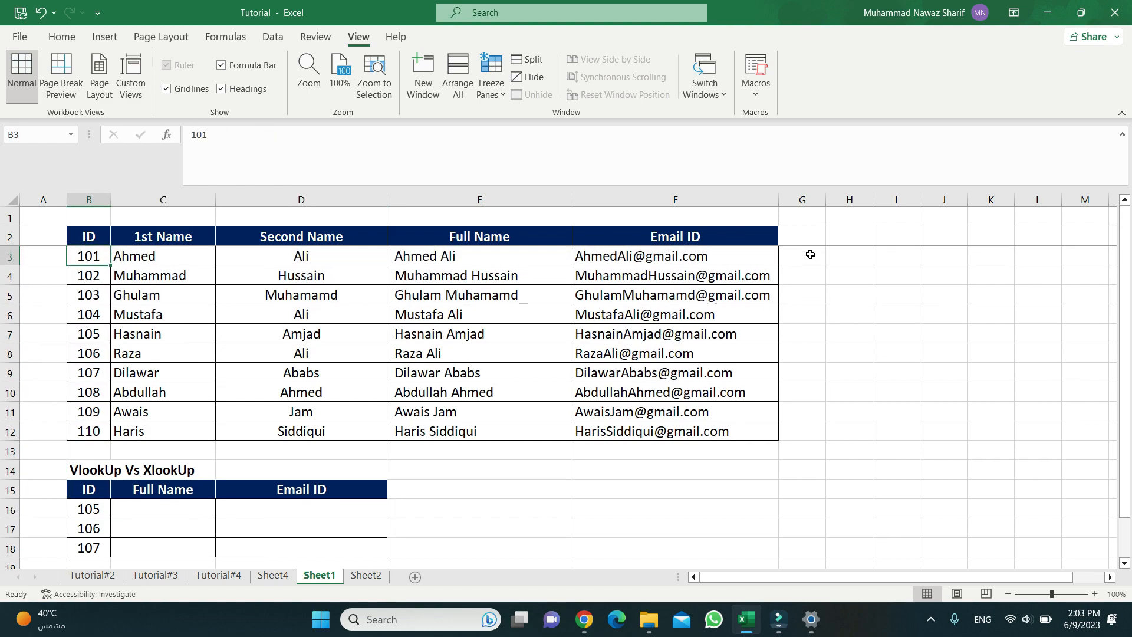
key(Down)
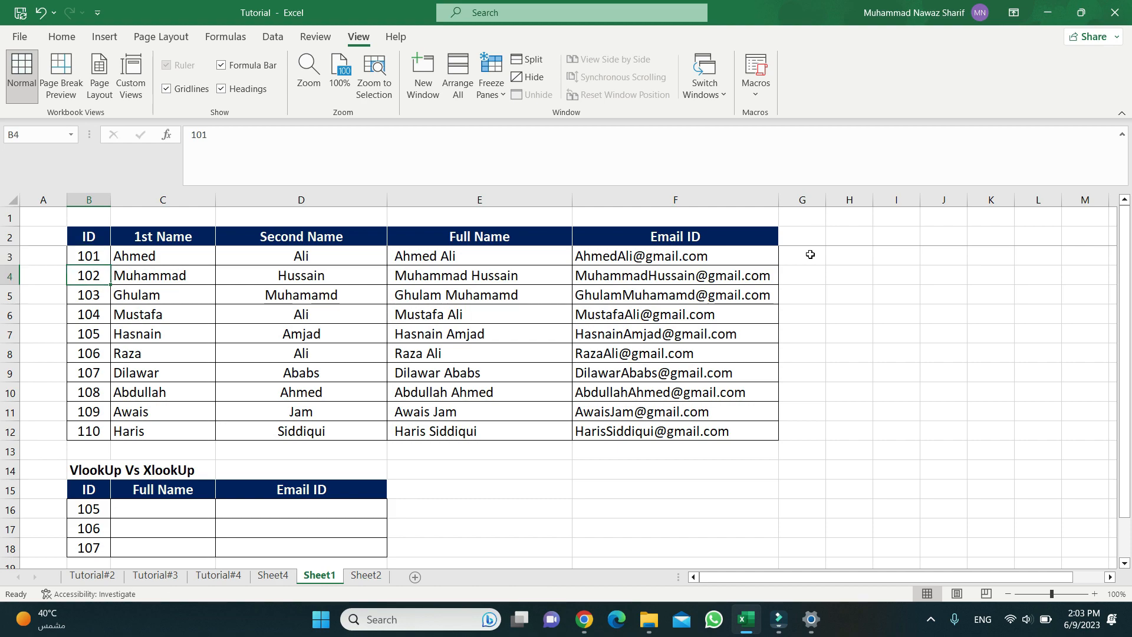
key(Down)
key(Down)
key(Down)
key(Down)
key(Down)
key(Down)
key(Down)
key(Down)
key(Down)
key(Down)
key(Down)
key(Down)
key(Down)
key(Down)
key(Down)
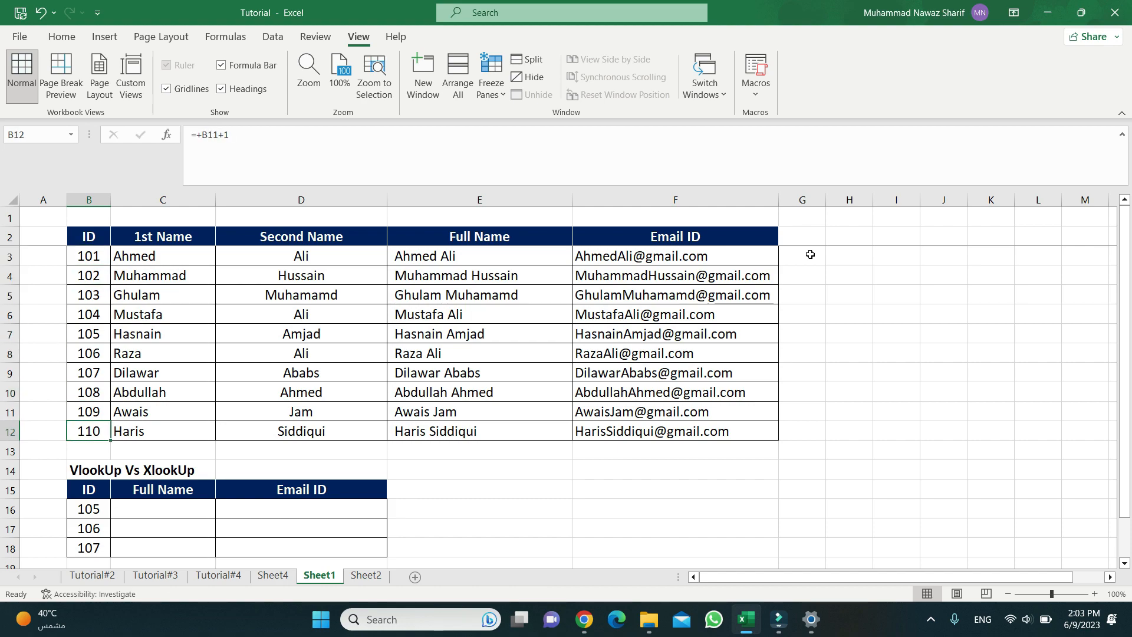
key(Up)
key(Up)
key(Up)
key(Up)
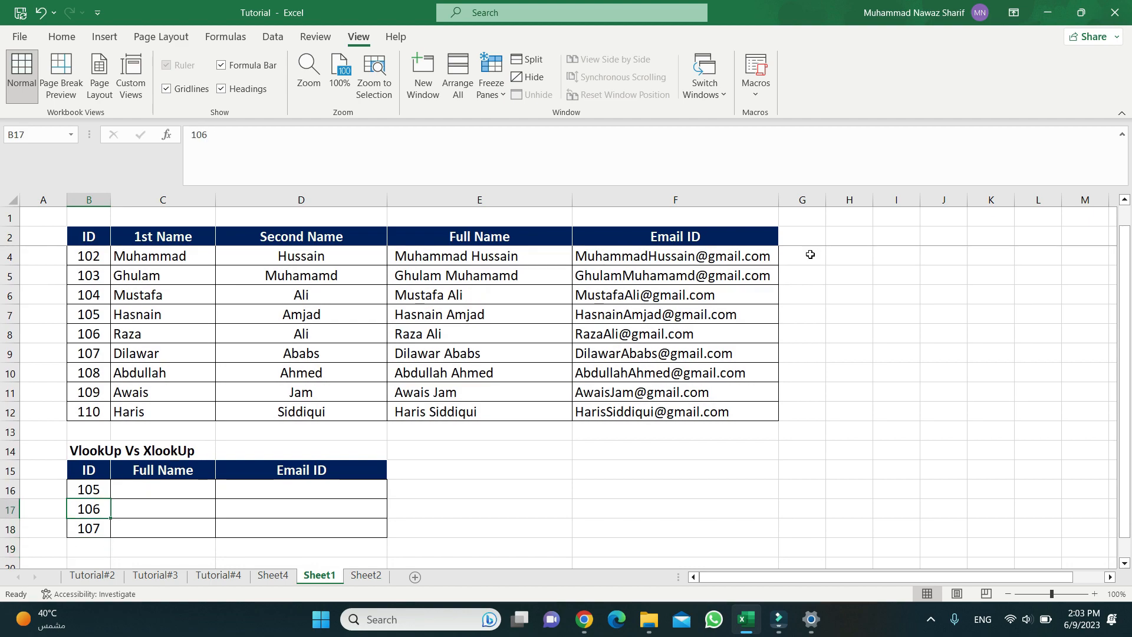
Step: Review the lookup table's Full Name and Email ID columns and the IDs they are to be filled for
key(Right)
key(Right)
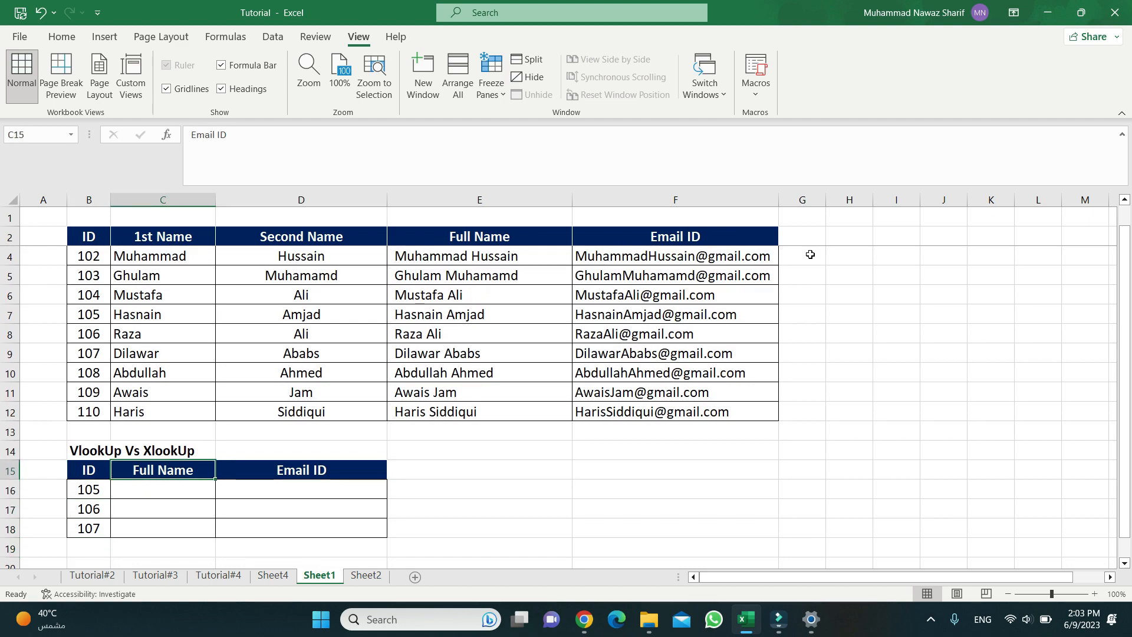
key(Left)
key(Right)
key(Down)
key(Down)
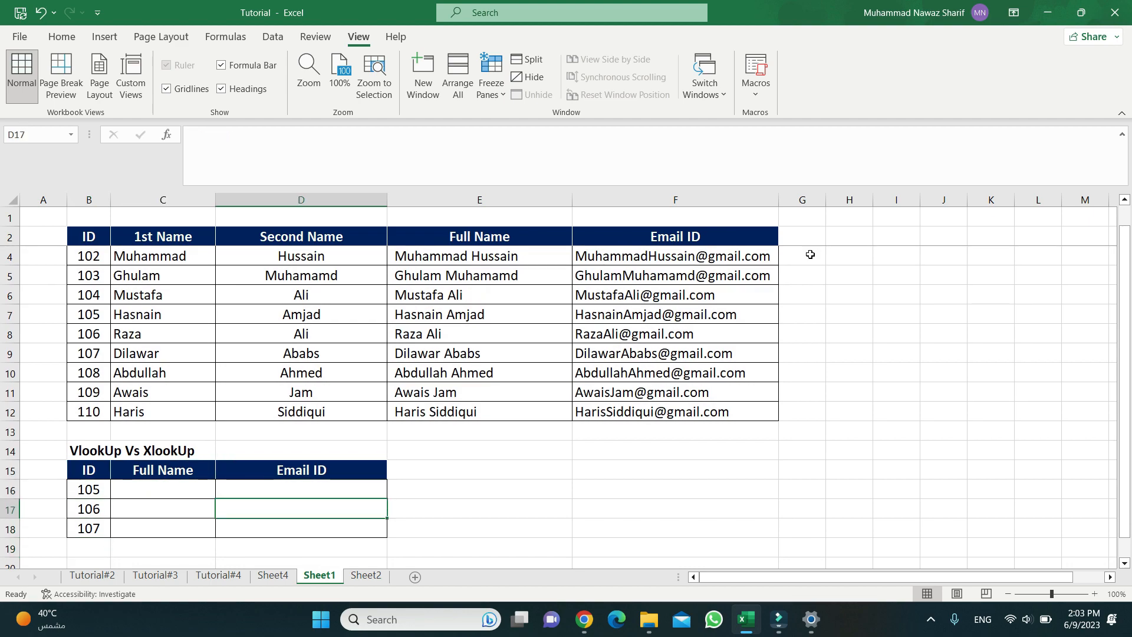
key(Left)
key(Left)
key(Up)
key(Down)
key(Down)
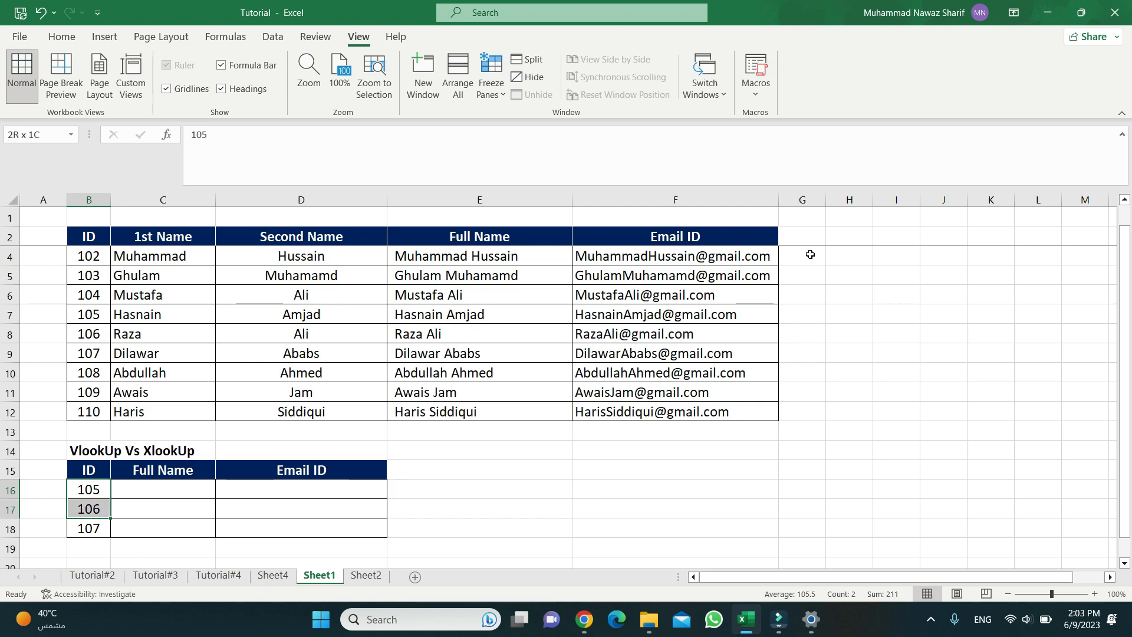
Step: Compare the IDs in the lookup table with the ID column of the main table
key(Up)
key(Up)
key(Up)
key(Up)
key(Up)
key(Up)
key(Up)
key(Up)
key(Up)
key(Up)
key(Up)
key(Up)
key(Up)
key(Up)
key(Up)
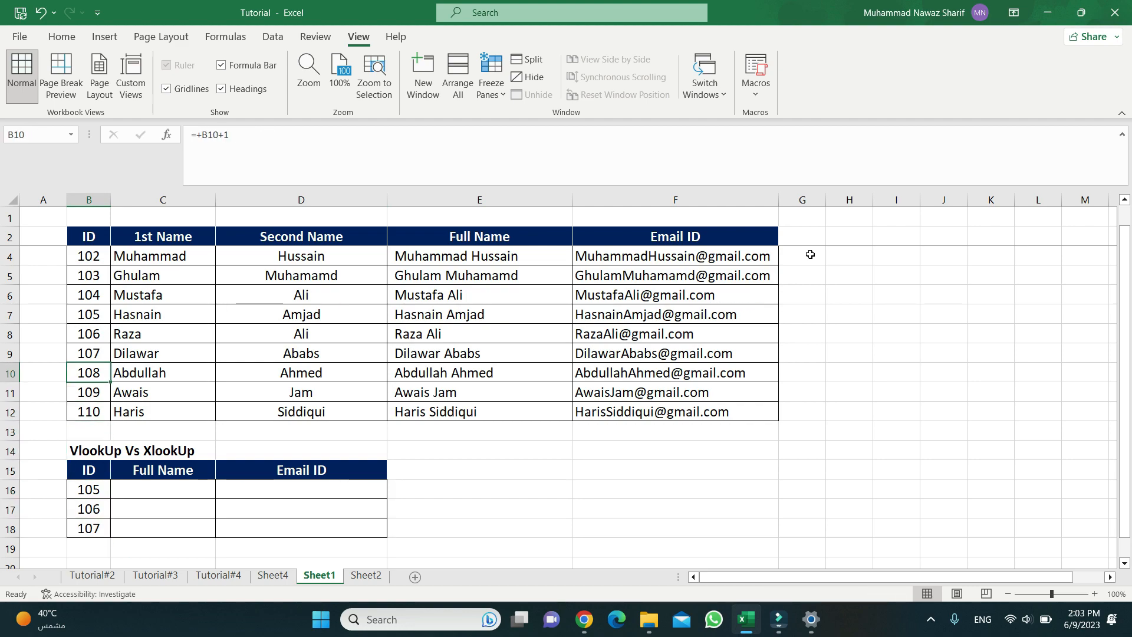
key(Down)
key(Down)
key(Down)
key(Down)
key(Down)
key(Down)
key(Down)
key(Down)
key(Down)
key(Down)
key(Down)
key(Down)
key(Down)
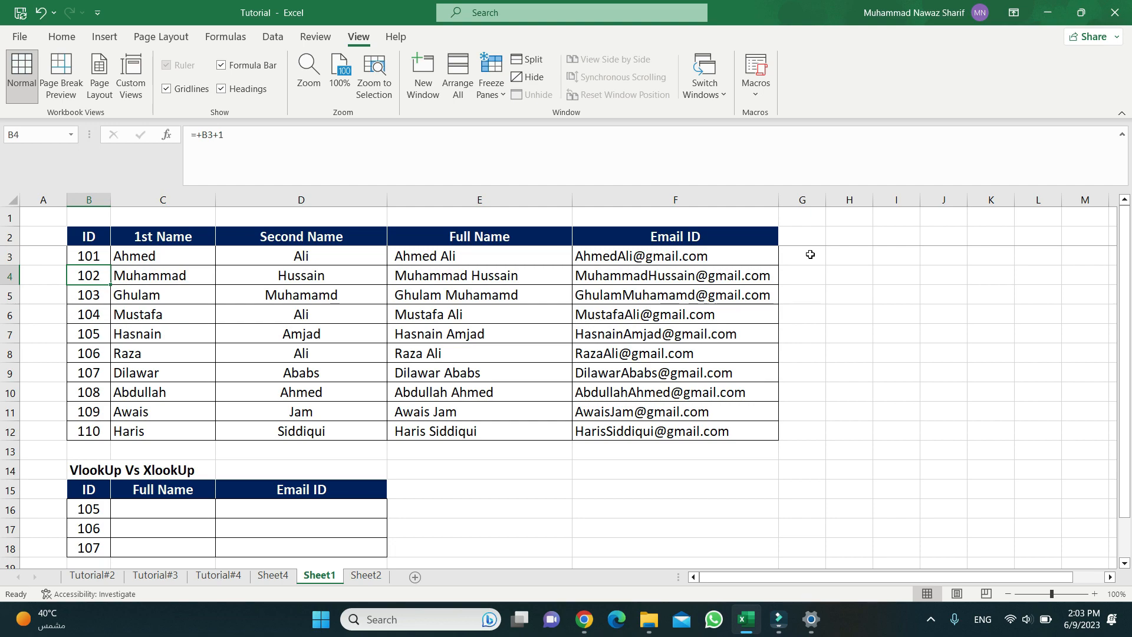
key(Down)
key(Up)
key(Up)
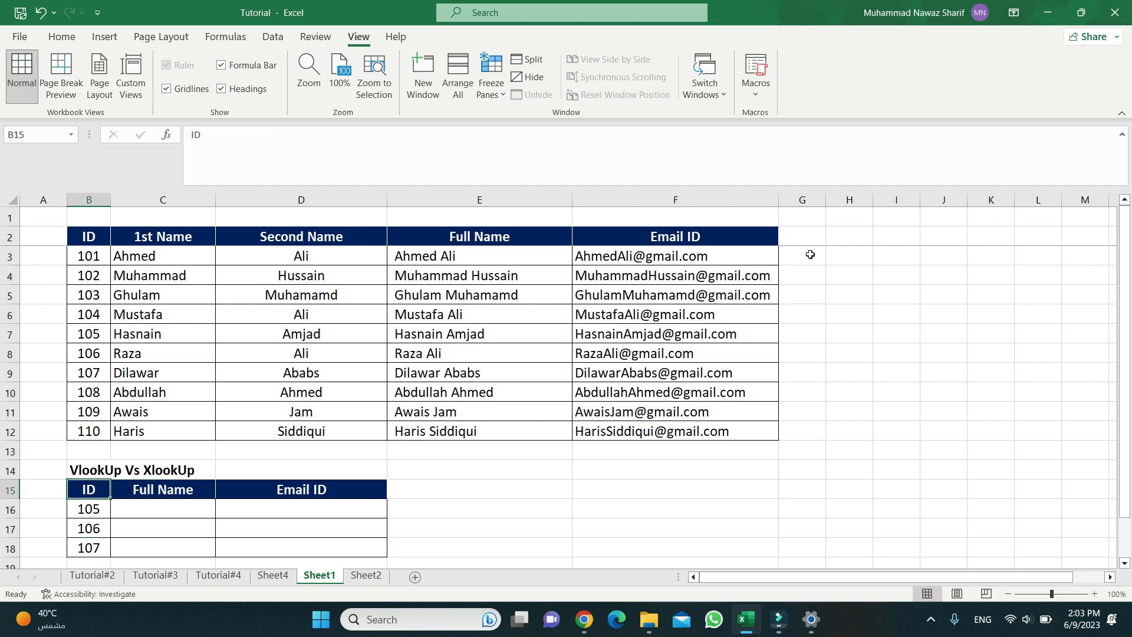
Step: Review the lookup IDs in cells B16 to B18 and the empty result cells beside them
key(Down)
key(Down)
key(Down)
key(Up)
key(Up)
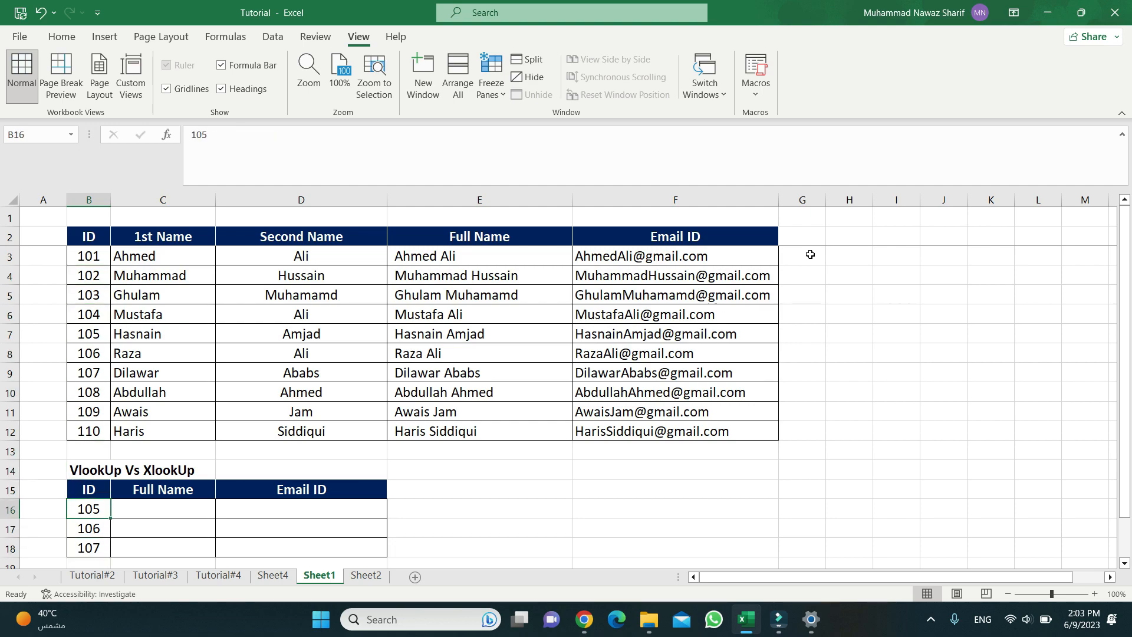
key(Right)
key(Right)
key(Left)
key(Left)
key(Up)
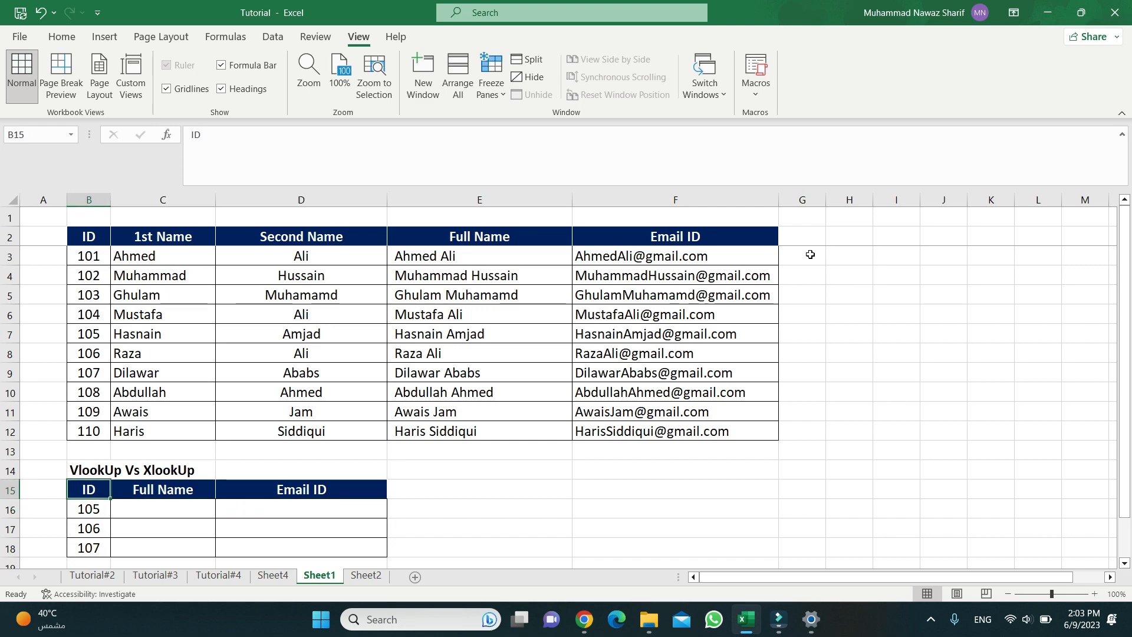
key(Down)
key(Down)
key(Up)
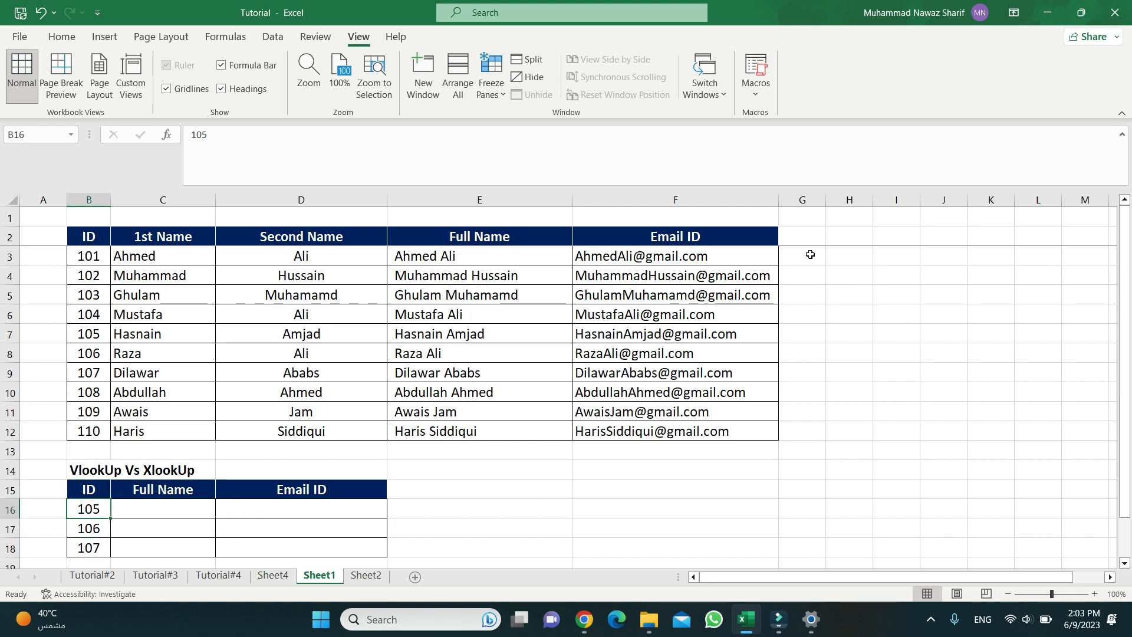
key(shift+Down)
key(shift+Down)
Step: Start a VLOOKUP formula in cell C16 with B16 as the lookup value
key(Right)
key(Right)
key(Left)
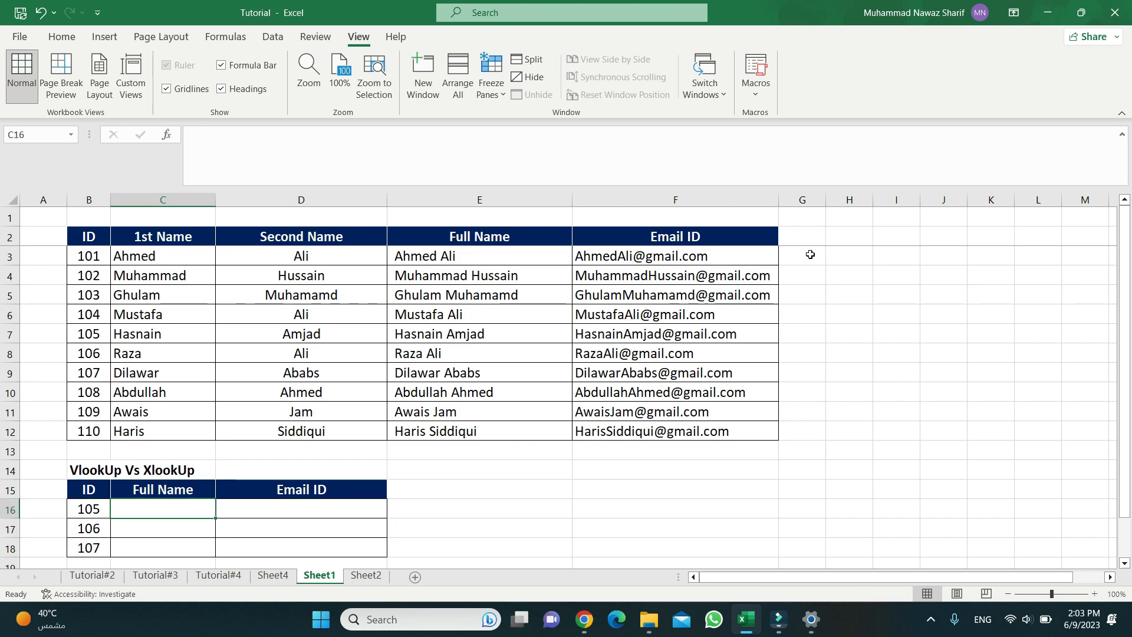
text(=)
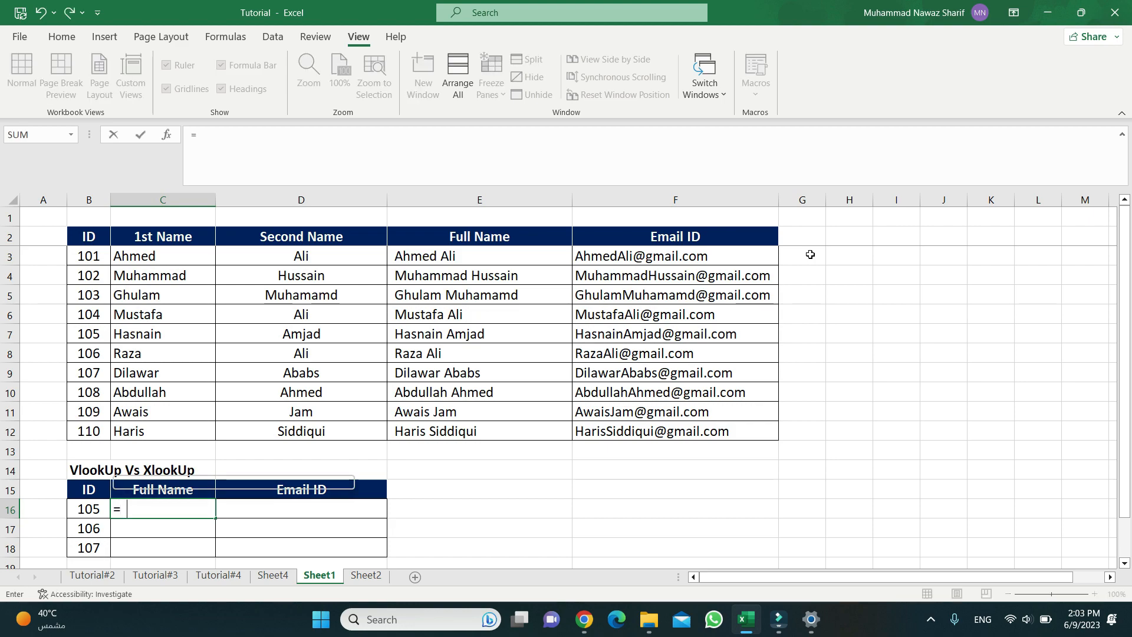
text(vloo)
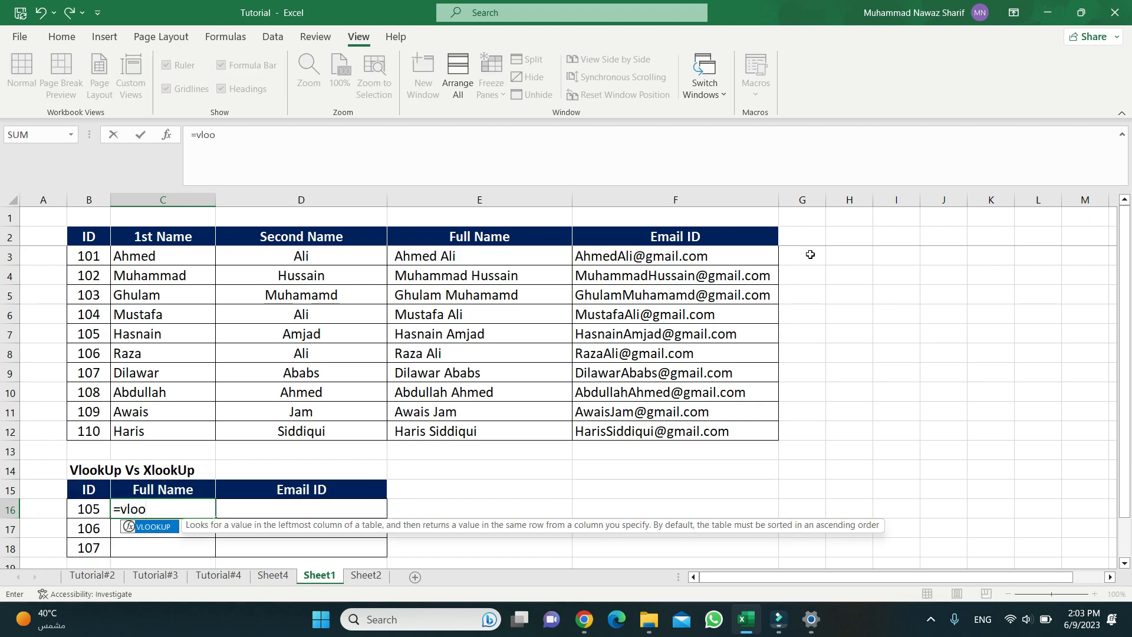
text(k)
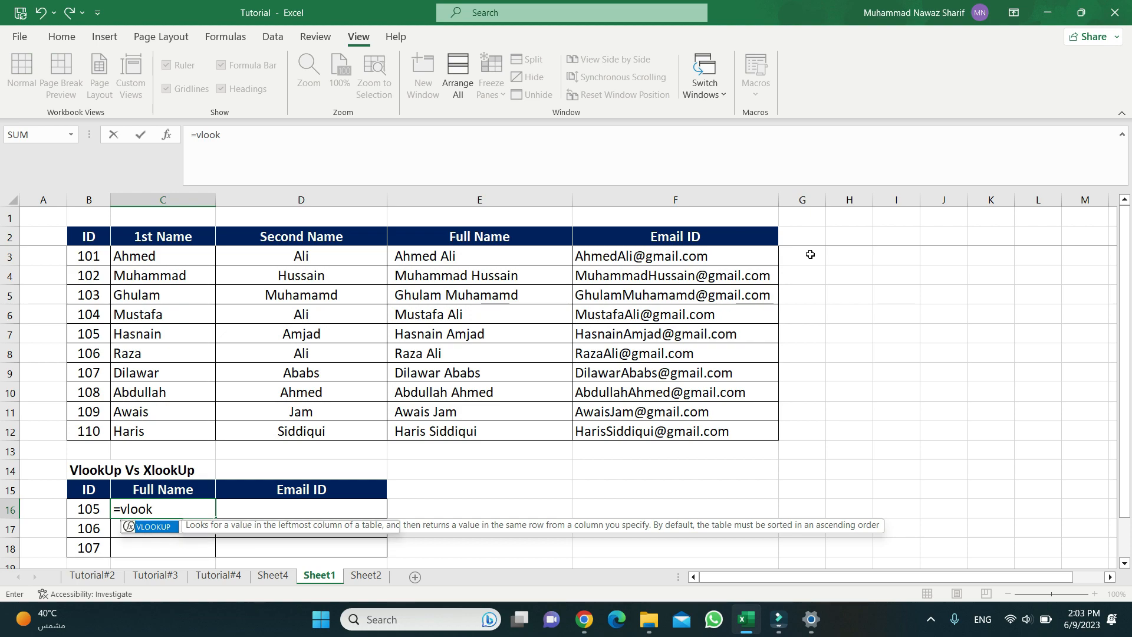
key(Tab)
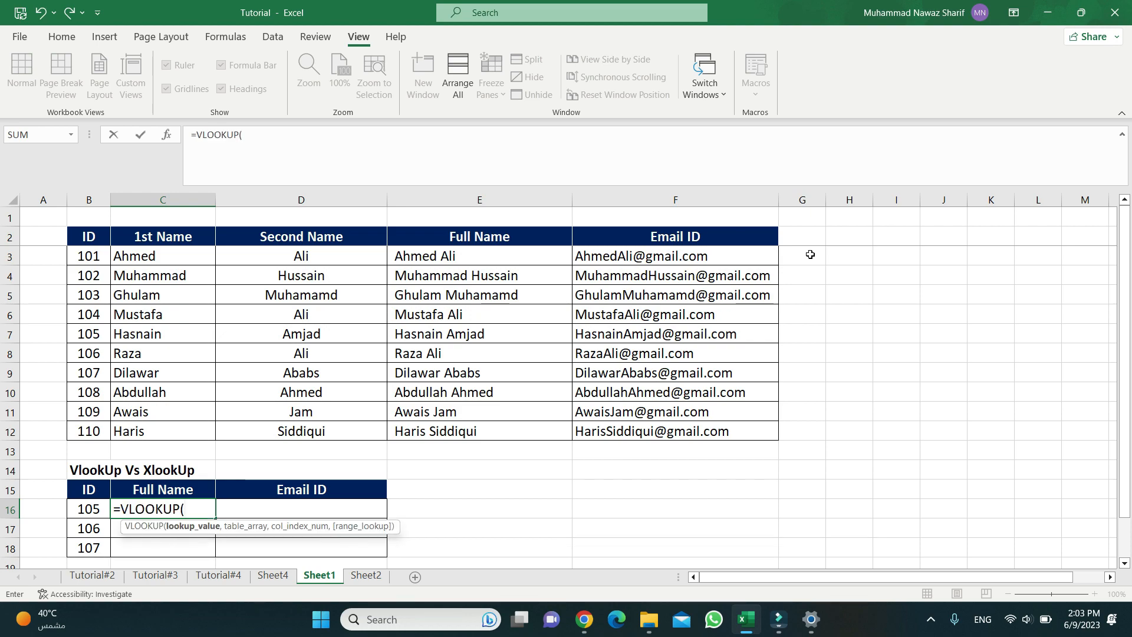
key(Left)
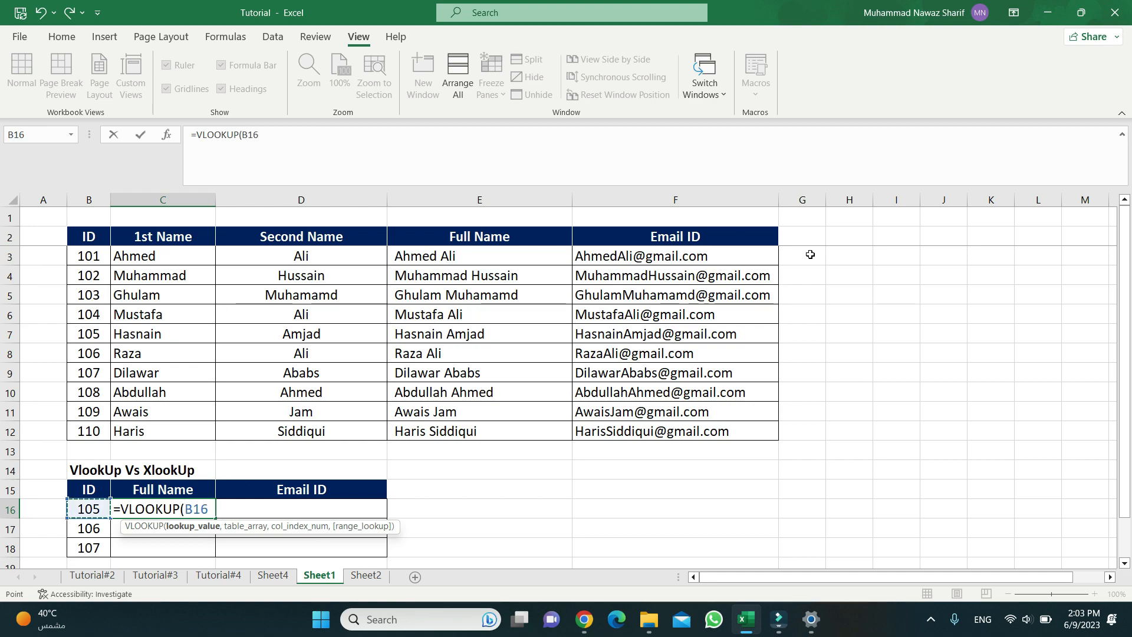
text(,)
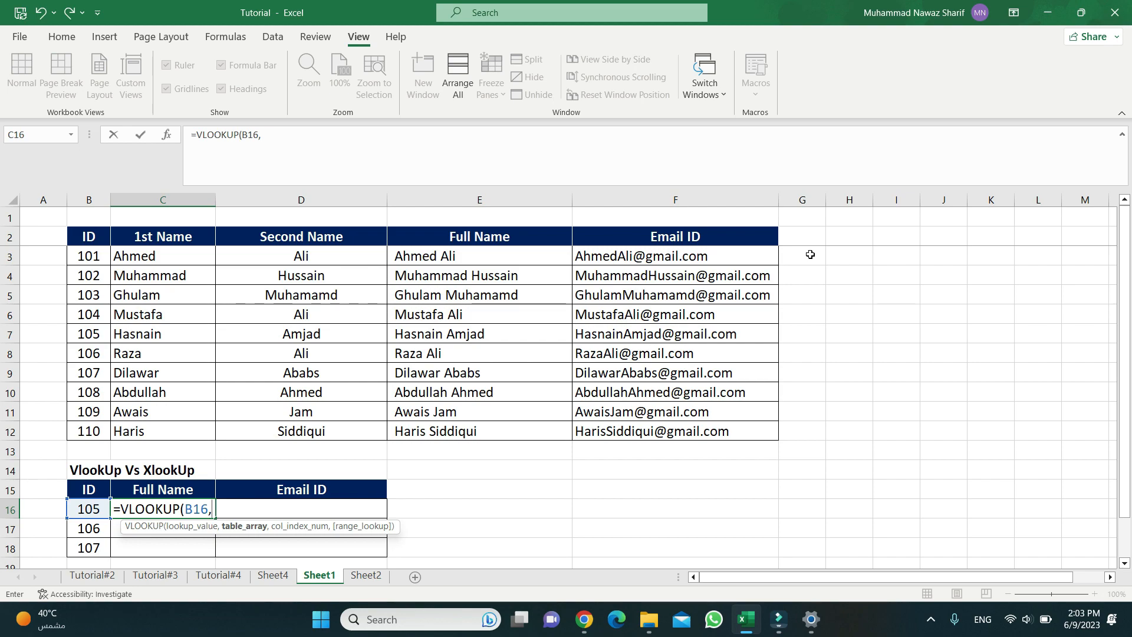
Step: Set the formula's table array to the ID through Full Name columns as the absolute range $B$2:$E$12
key(Up)
key(Up)
key(Up)
key(Up)
key(Up)
key(Left)
key(Up)
key(Up)
key(Up)
key(Up)
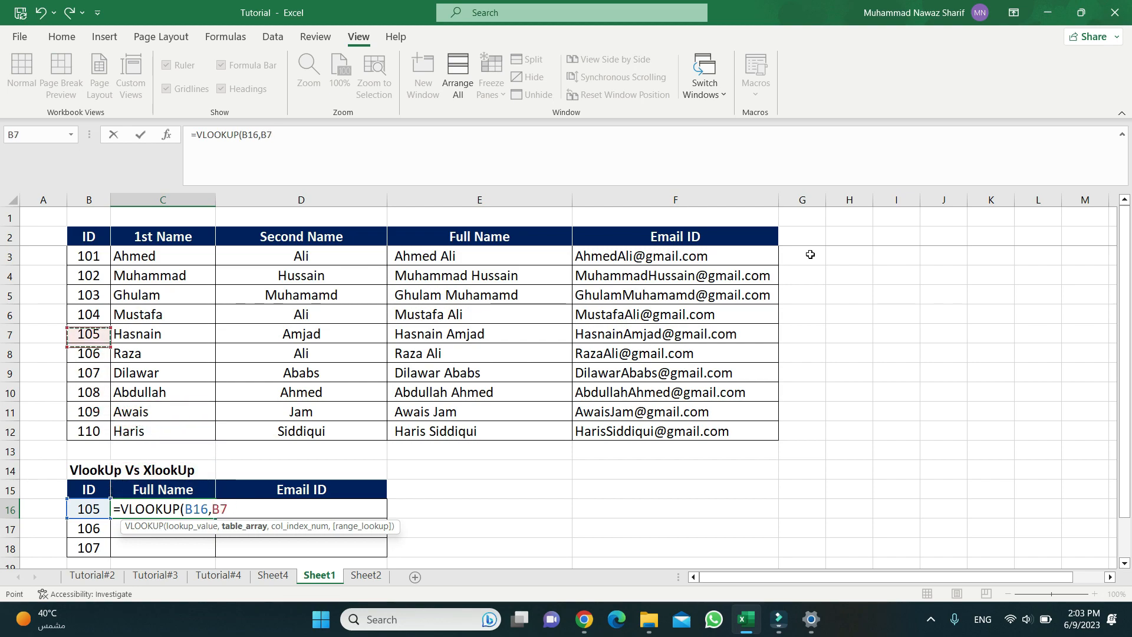
key(Up)
key(Up)
key(Up)
key(Up)
key(Up)
key(shift+Right)
key(shift+Right)
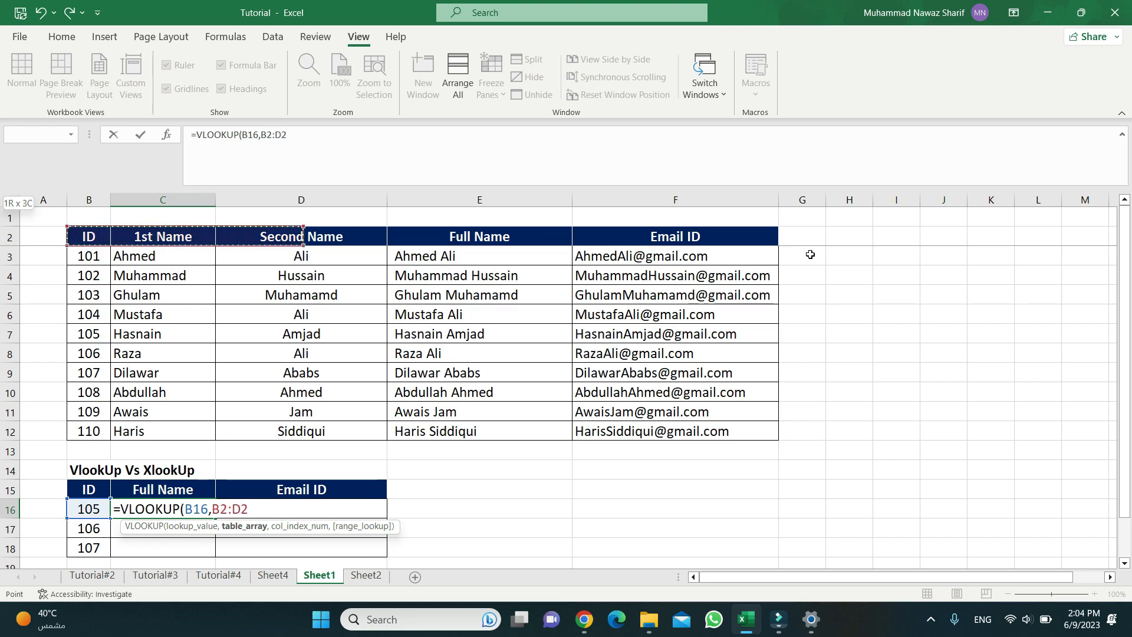
key(shift+Right)
key(shift+Right)
key(shift+Left)
key(ctrl+shift+Down)
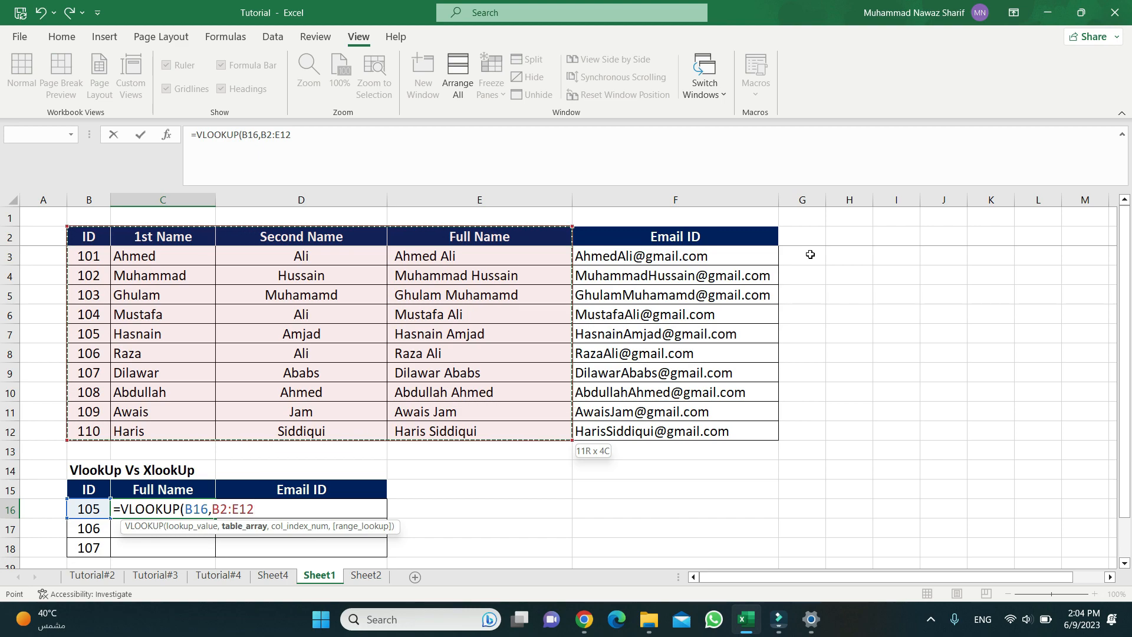
key(F4)
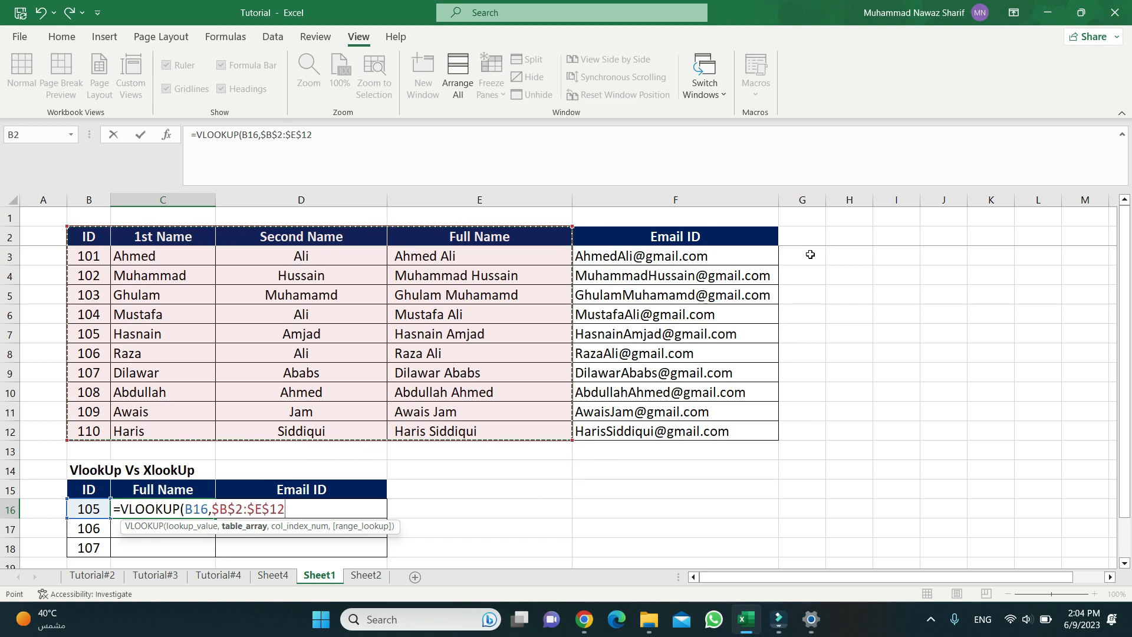
text(,)
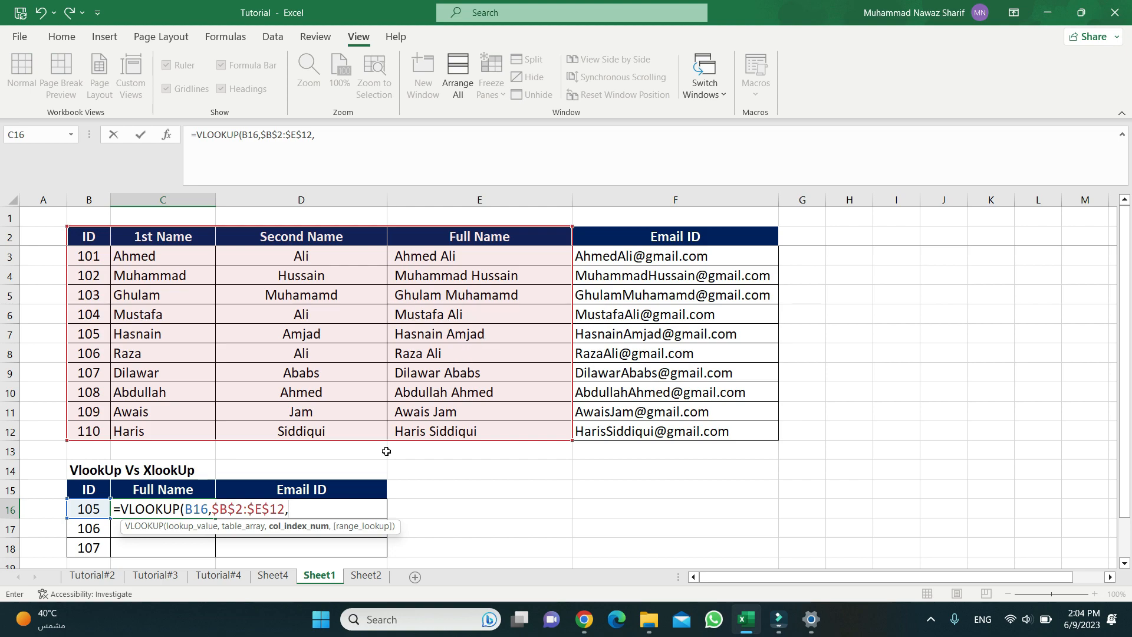
Step: Complete the VLOOKUP in C16 with column index 4 and FALSE for an exact match
text(4,)
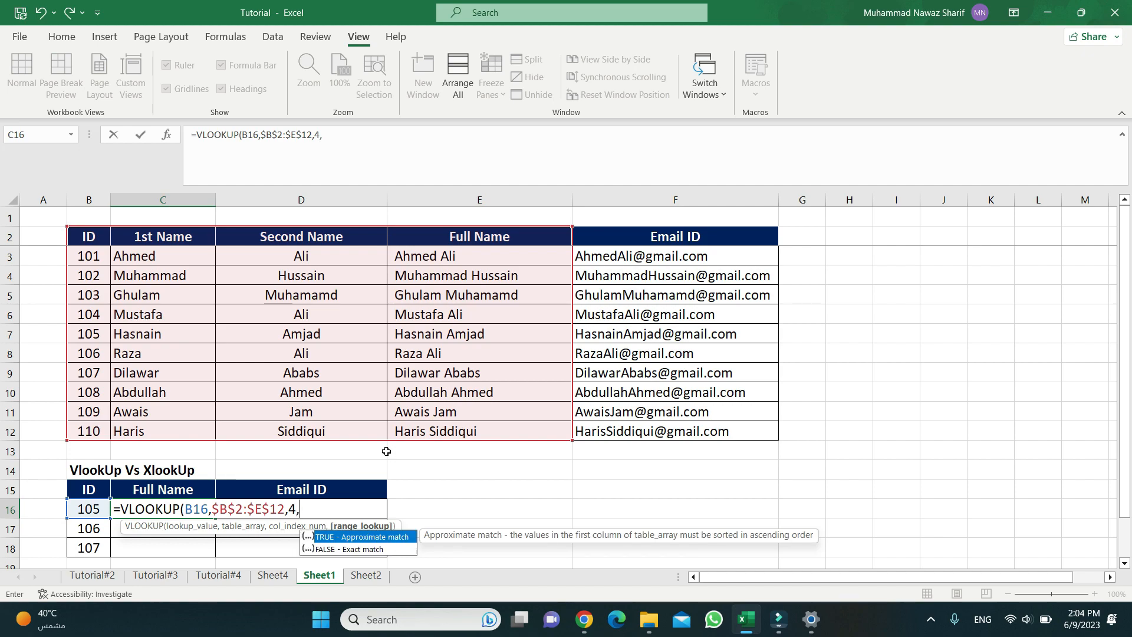
key(Down)
key(Tab)
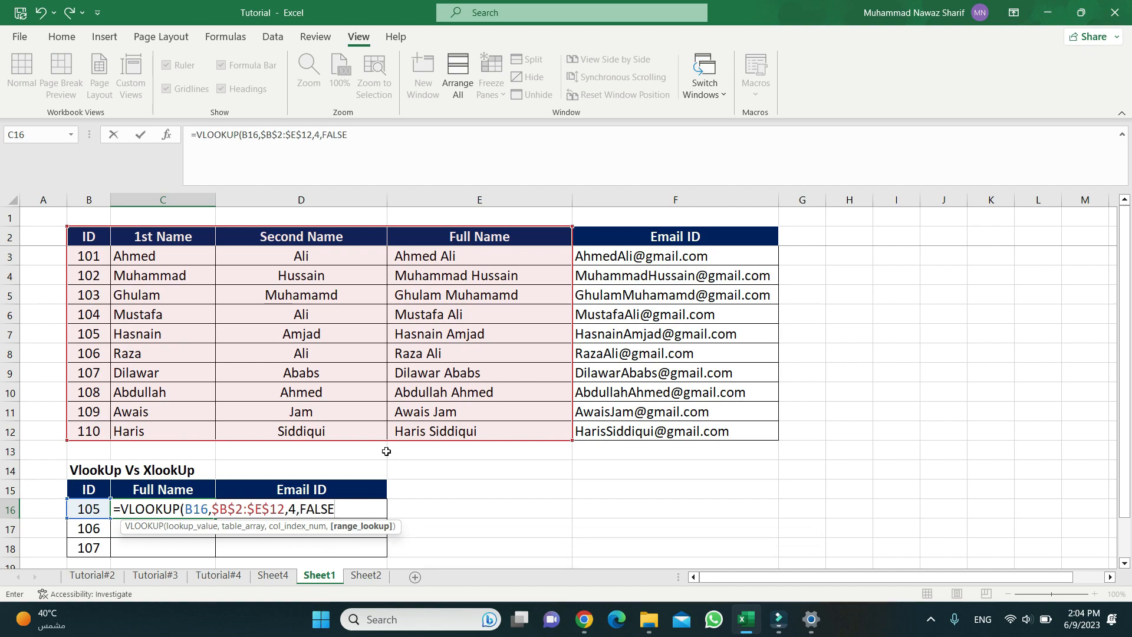
text())
key(Return)
Step: Commit the VLOOKUP formula in C16 and check its result beside the lookup ID in B16
key(Up)
key(Up)
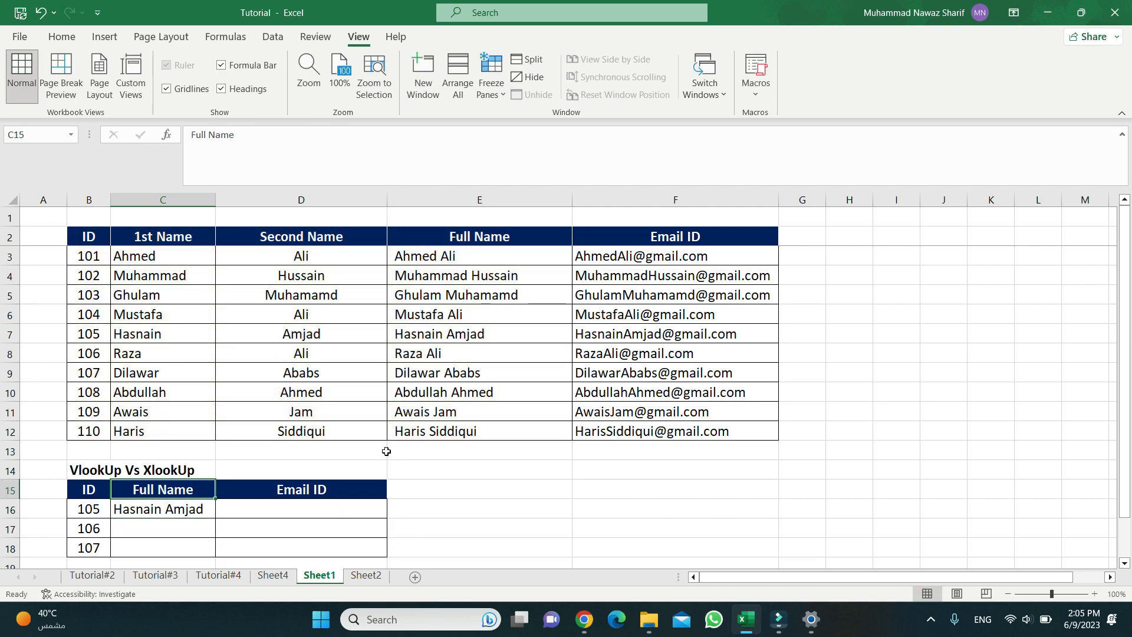
key(Down)
key(Down)
key(Up)
key(Left)
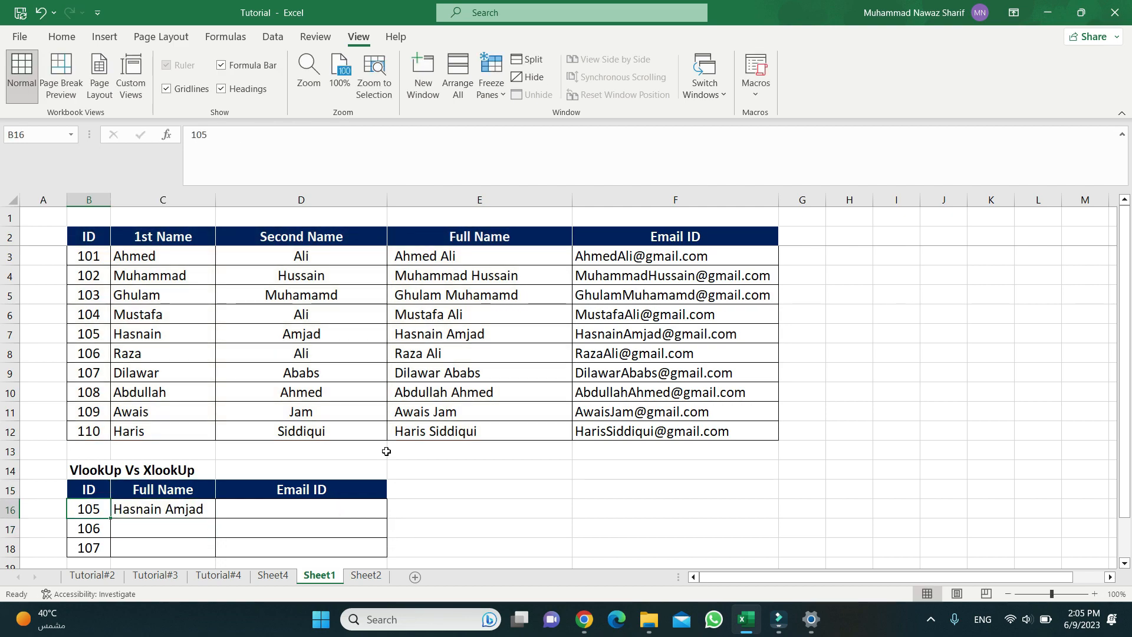
Step: Compare the full name in C16 with the ID 105 record in row 7 of the main table
key(Right)
key(Right)
key(Left)
key(Up)
key(Up)
key(Up)
key(Up)
key(Up)
key(Up)
key(Up)
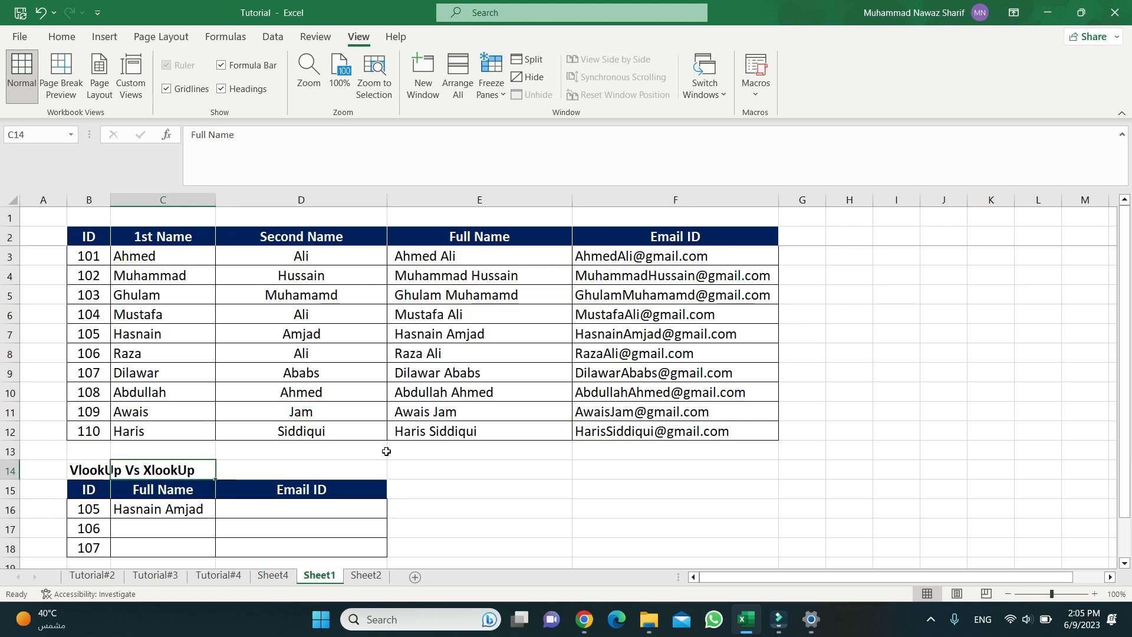
key(Up)
key(Up)
key(Left)
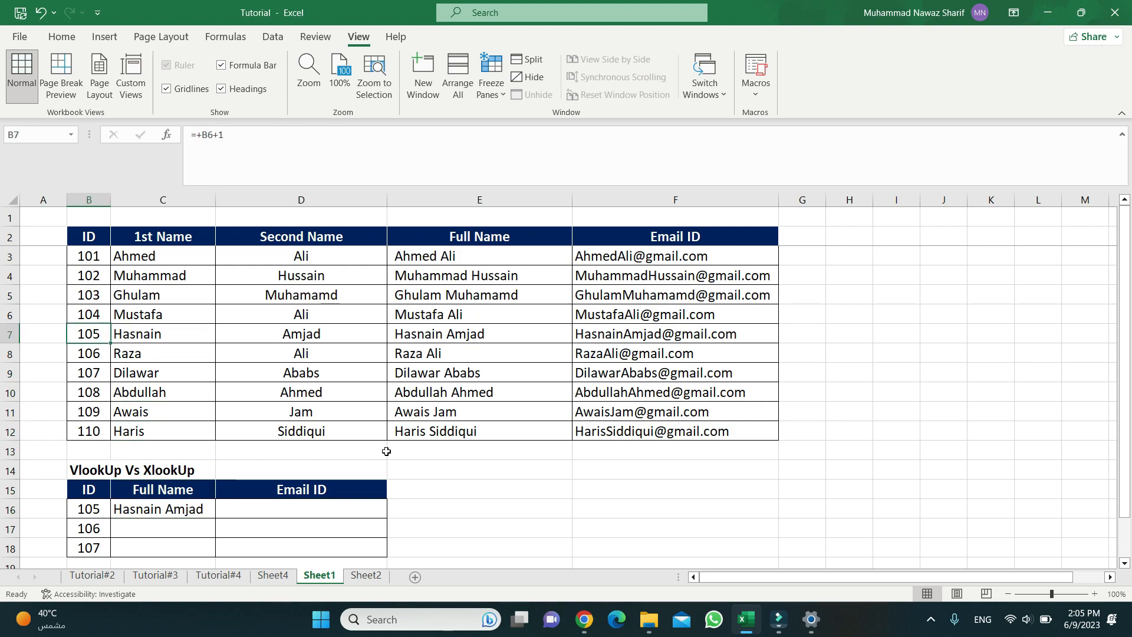
click(132, 334)
click(294, 333)
double_click(291, 333)
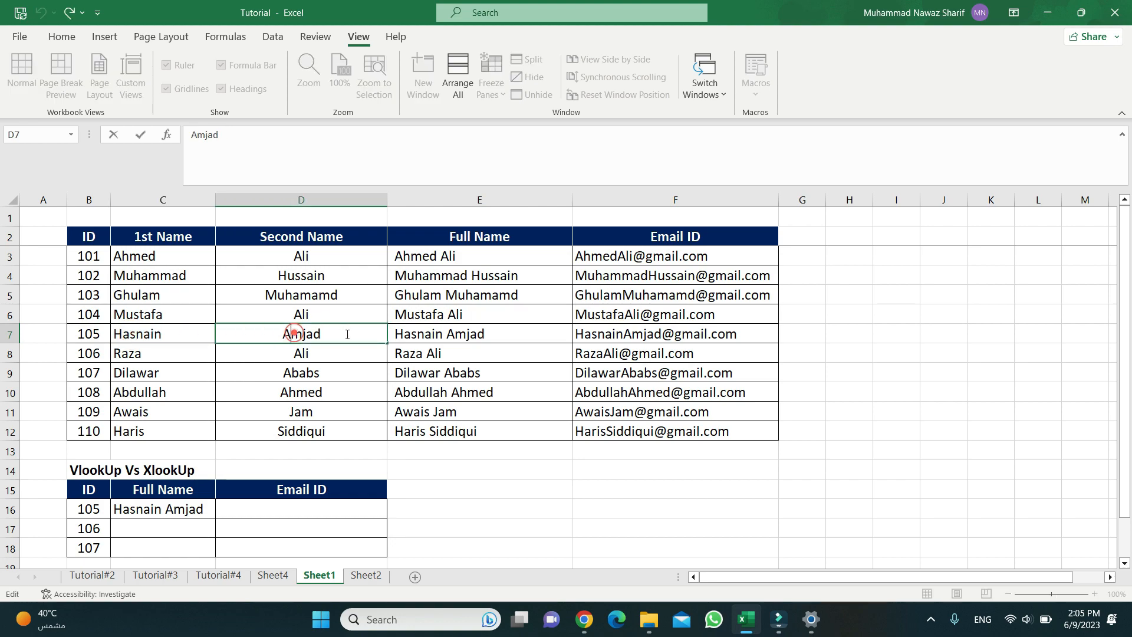
key(Escape)
double_click(440, 334)
key(Escape)
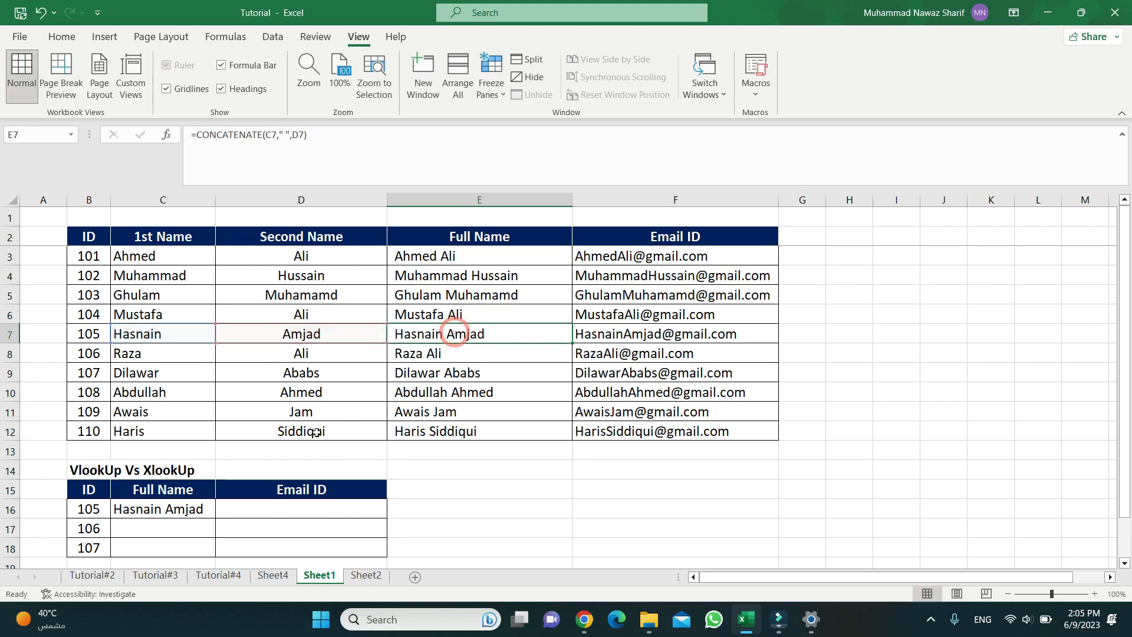
Step: Copy the VLOOKUP formula from C16 into C17 and C18
click(163, 512)
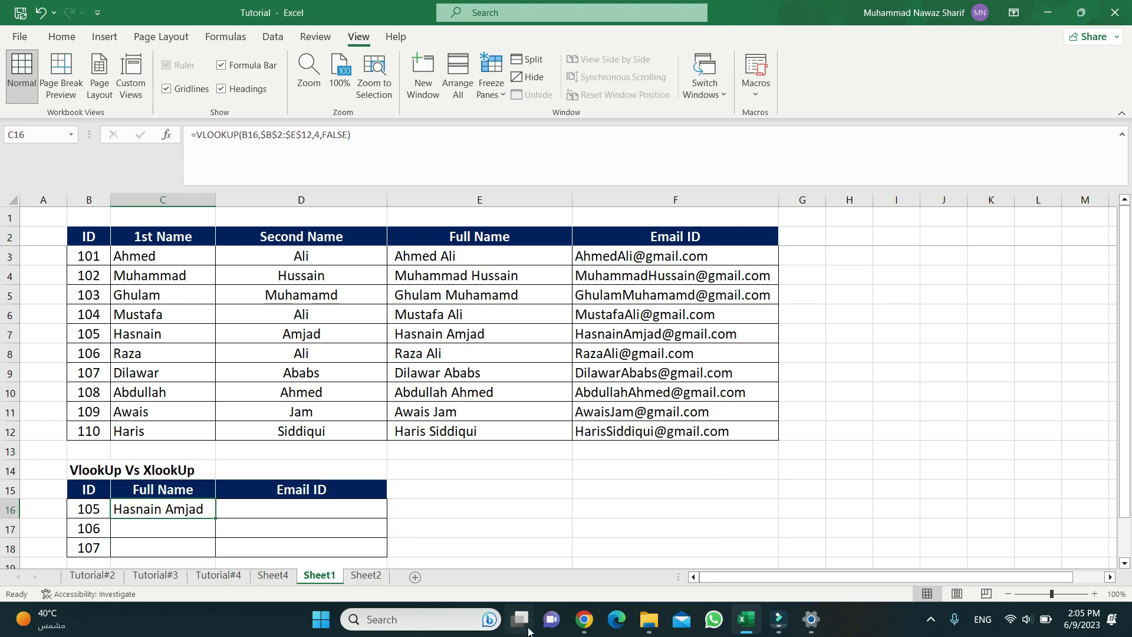
key(ctrl+c)
key(Down)
key(shift+Down)
key(Return)
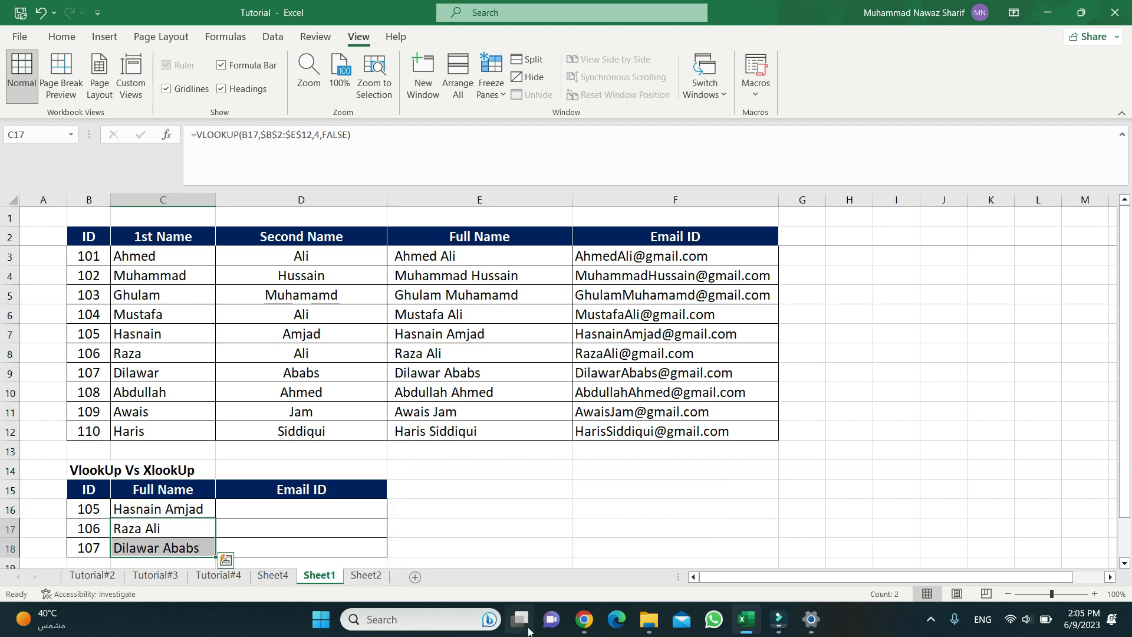
Step: Review the full name results and their formulas in cells C16 to C18
key(Down)
key(Down)
key(Down)
key(Up)
key(Up)
key(Up)
key(Up)
key(Up)
key(Up)
key(Up)
key(Up)
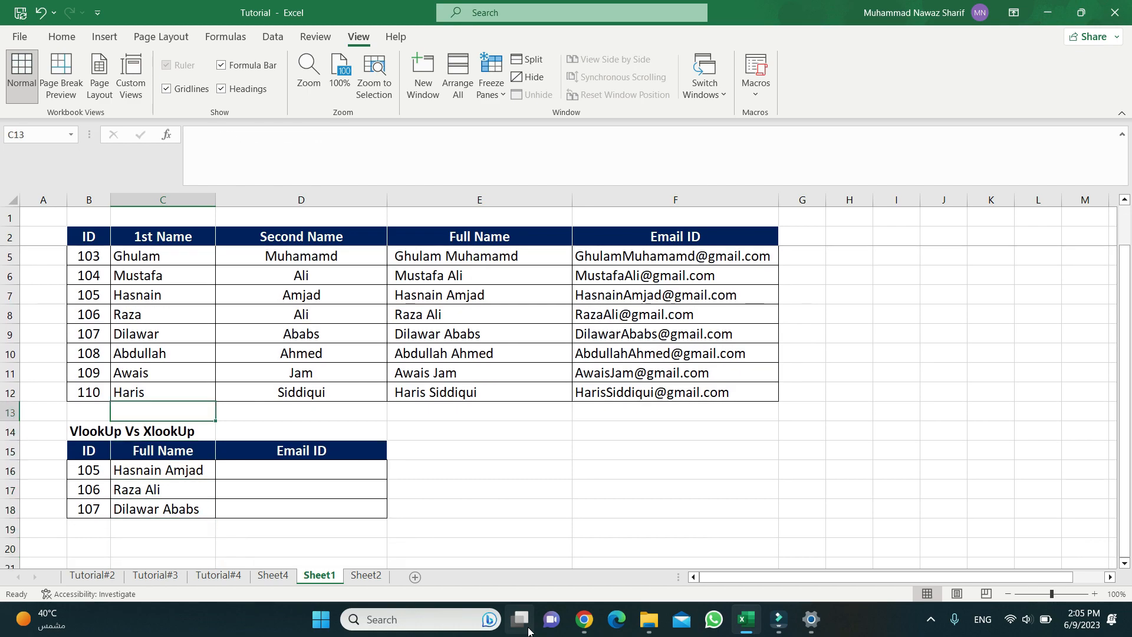
key(Down)
key(Down)
key(Down)
key(Down)
key(Down)
key(Up)
key(Up)
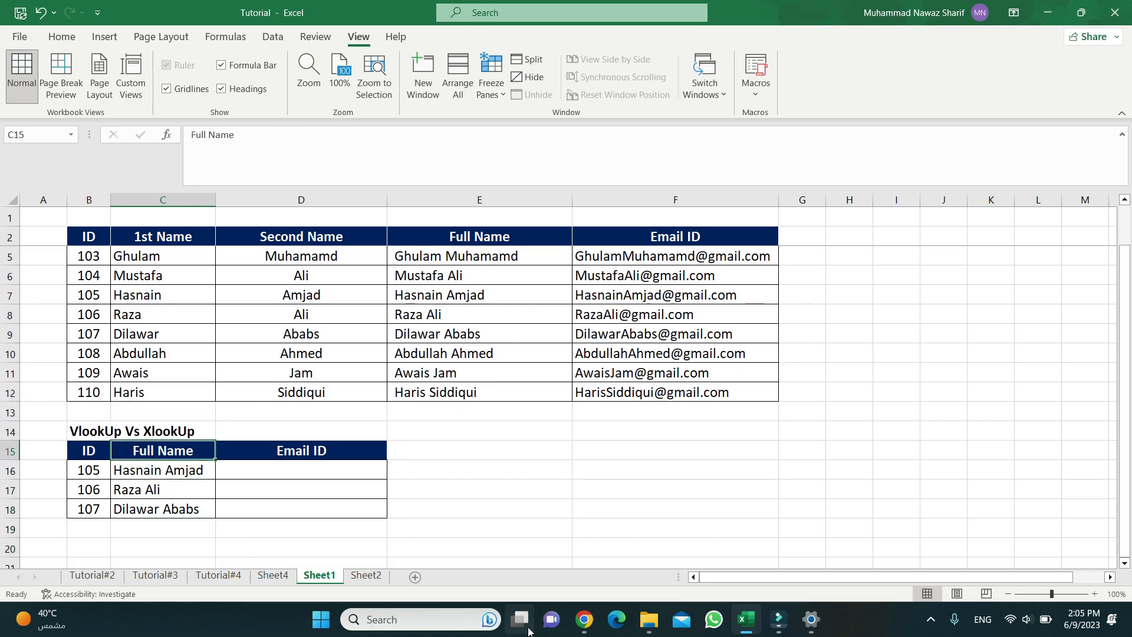
key(Down)
key(Down)
key(Down)
key(Down)
key(Up)
key(Up)
key(Up)
key(Up)
key(Up)
key(Up)
key(Up)
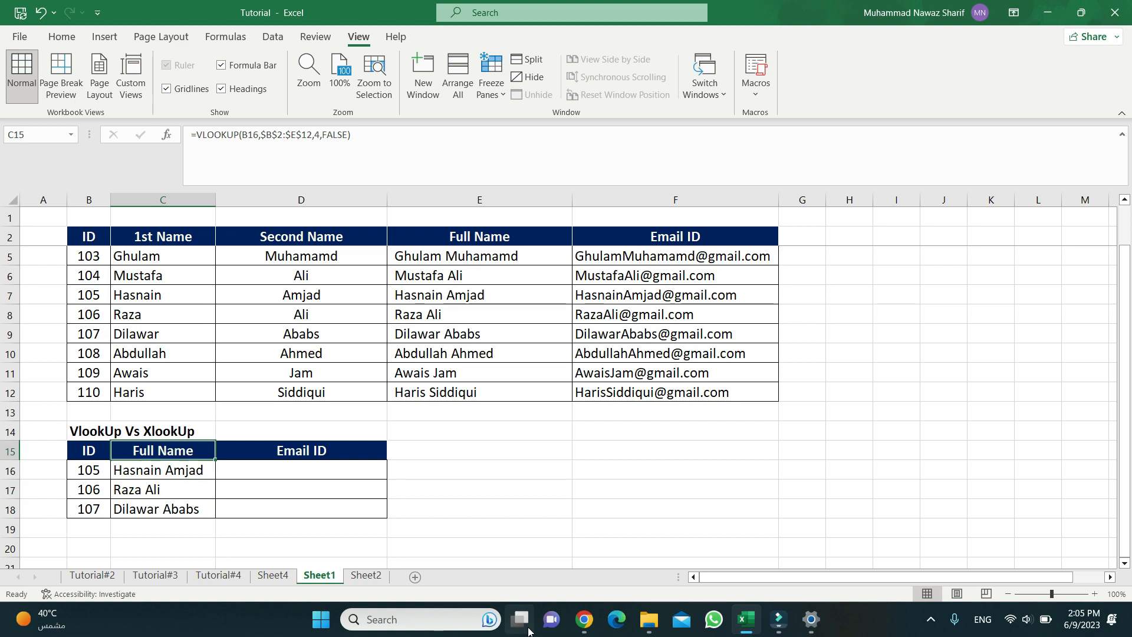
Step: Check the full name results against the matching main table records, including ID 106 in row 8
key(Up)
key(Up)
key(Up)
key(Up)
key(Up)
key(Up)
key(Up)
key(Up)
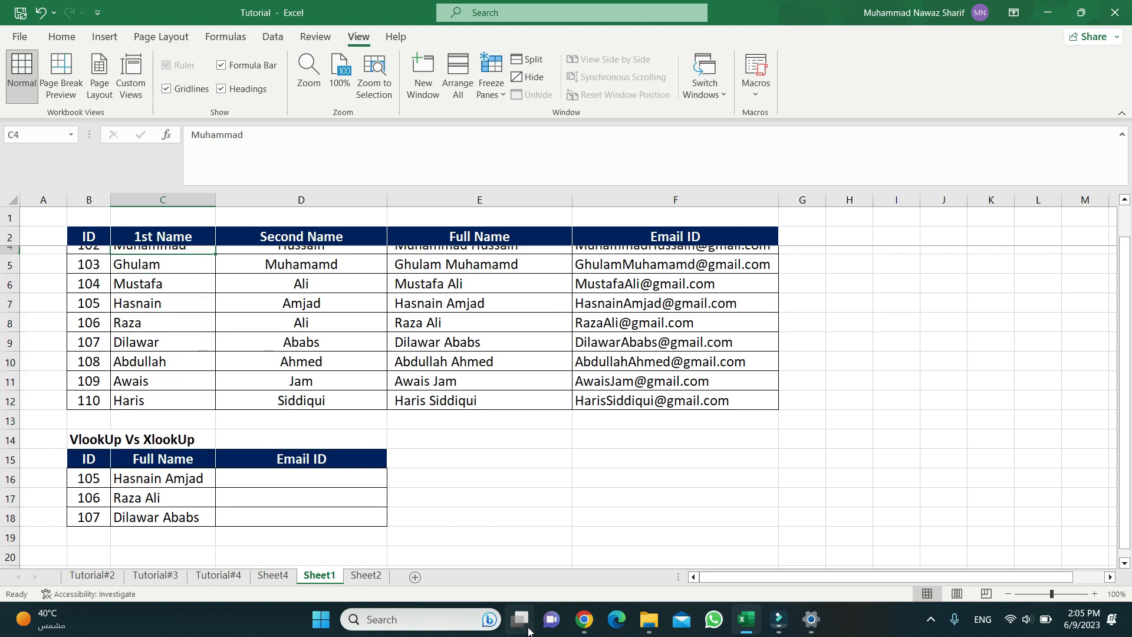
key(Down)
key(Down)
key(Down)
key(Down)
key(Right)
key(Right)
key(Right)
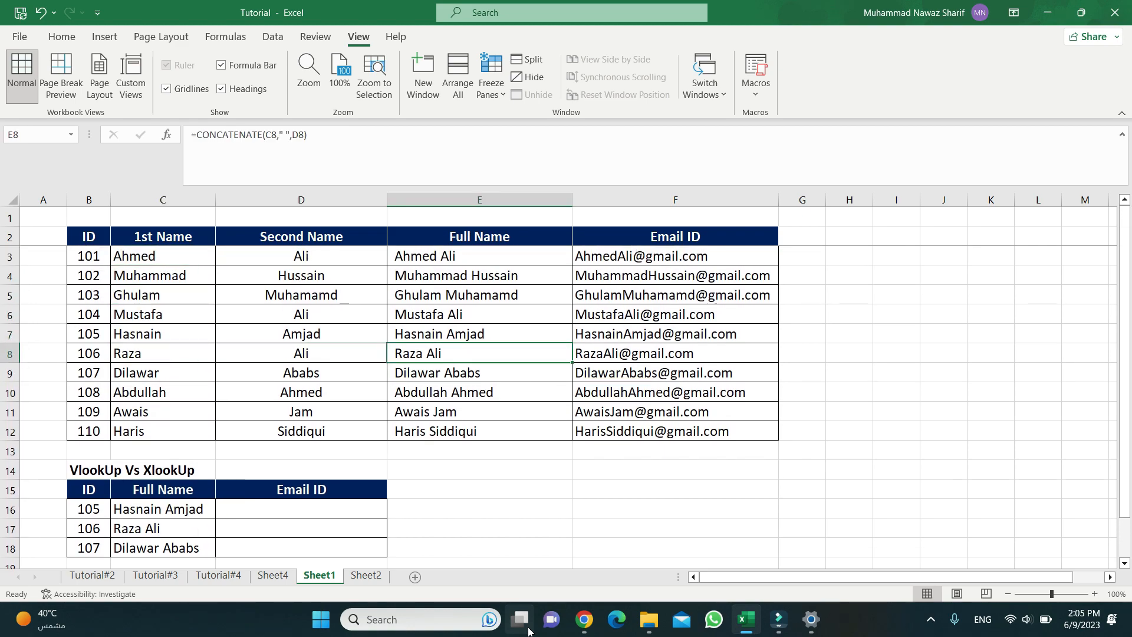
key(Down)
key(Down)
key(Down)
key(Down)
key(Down)
key(Down)
key(Down)
key(Down)
key(Up)
key(Up)
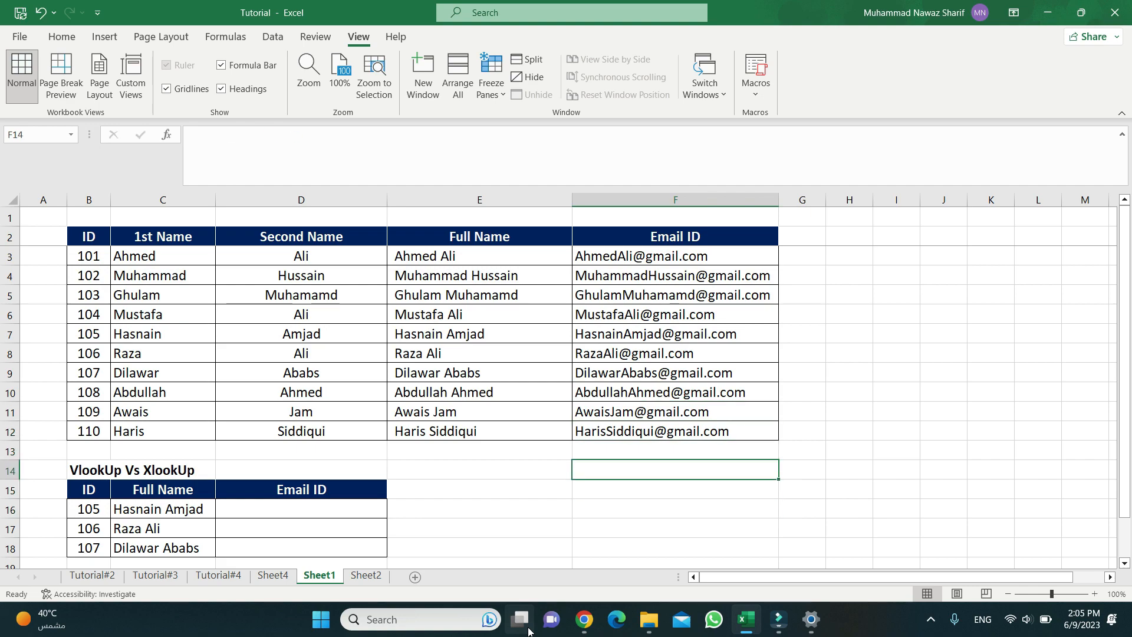
Step: Start a VLOOKUP formula in cell D16 under Email ID with B16 as the lookup value
key(Left)
key(Left)
key(Left)
key(Down)
key(Down)
key(Down)
key(Down)
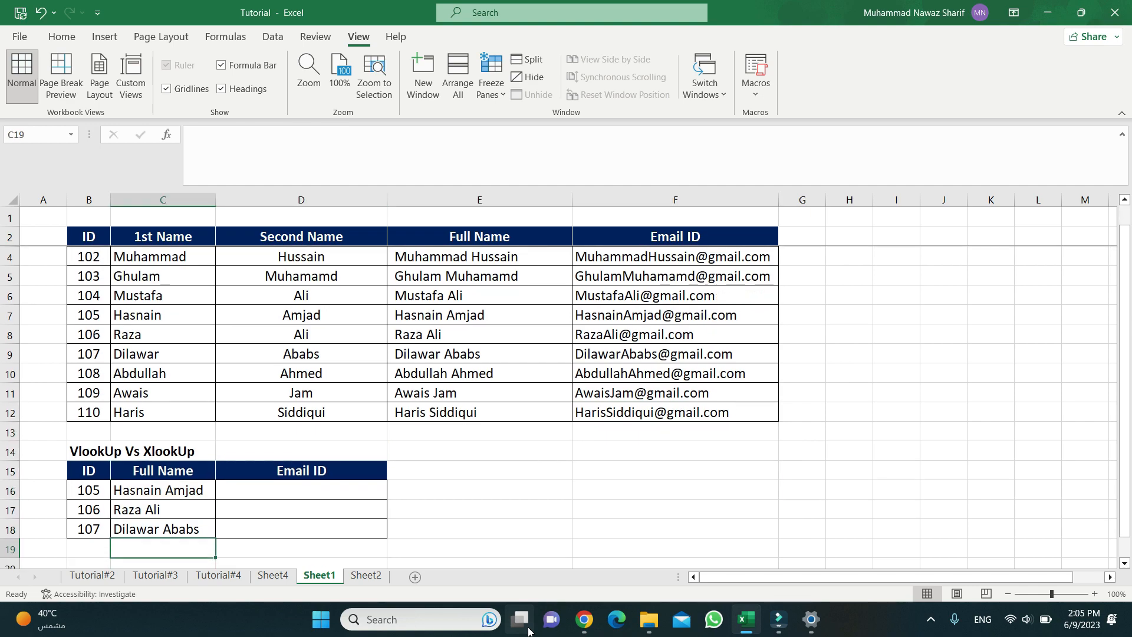
key(Up)
key(Up)
key(Right)
key(Right)
key(Left)
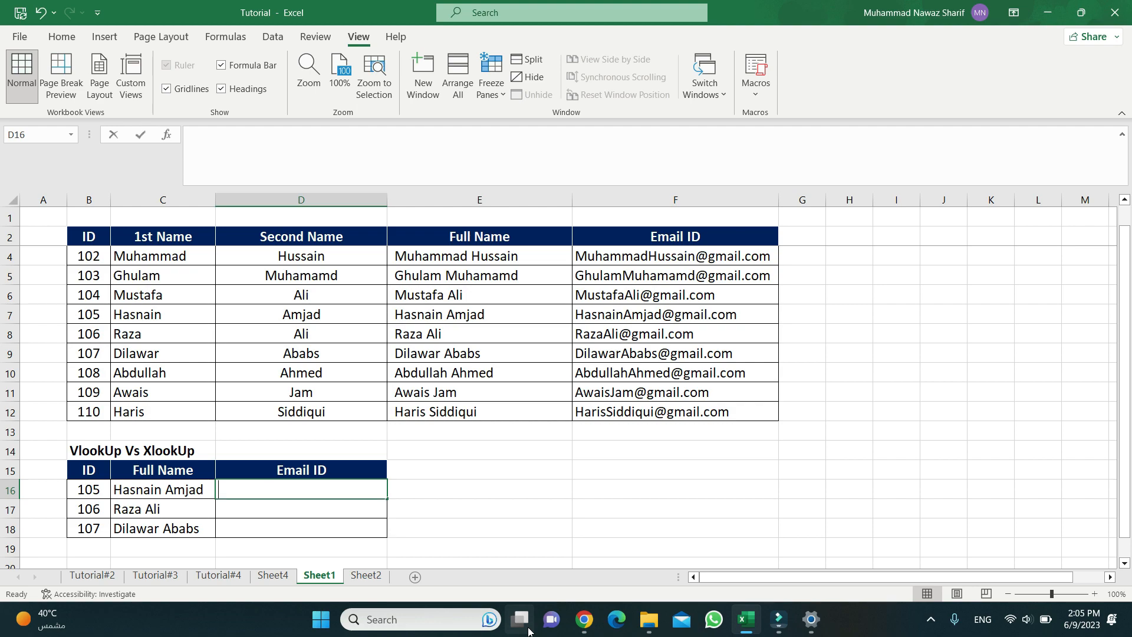
text(=vloo)
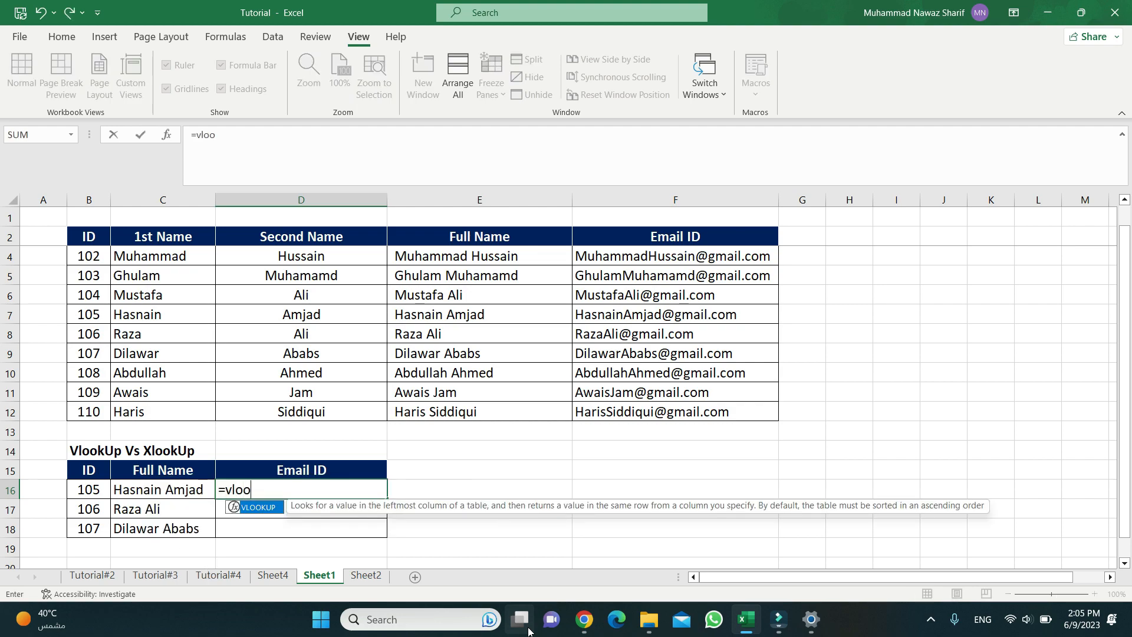
key(Tab)
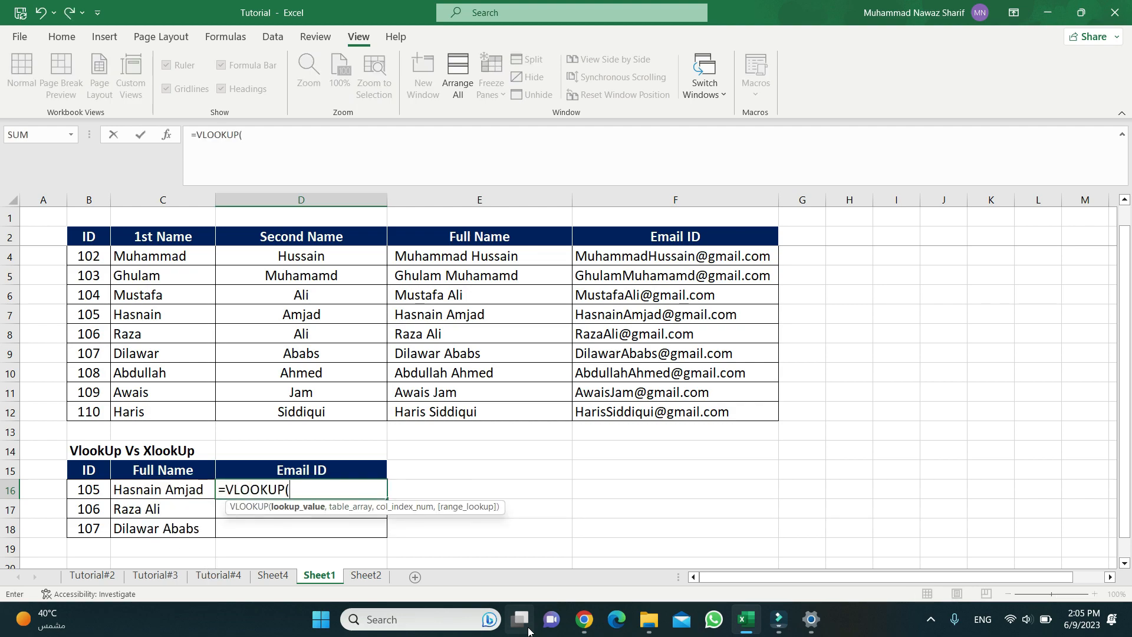
key(Left)
key(Left)
key(Left)
key(Right)
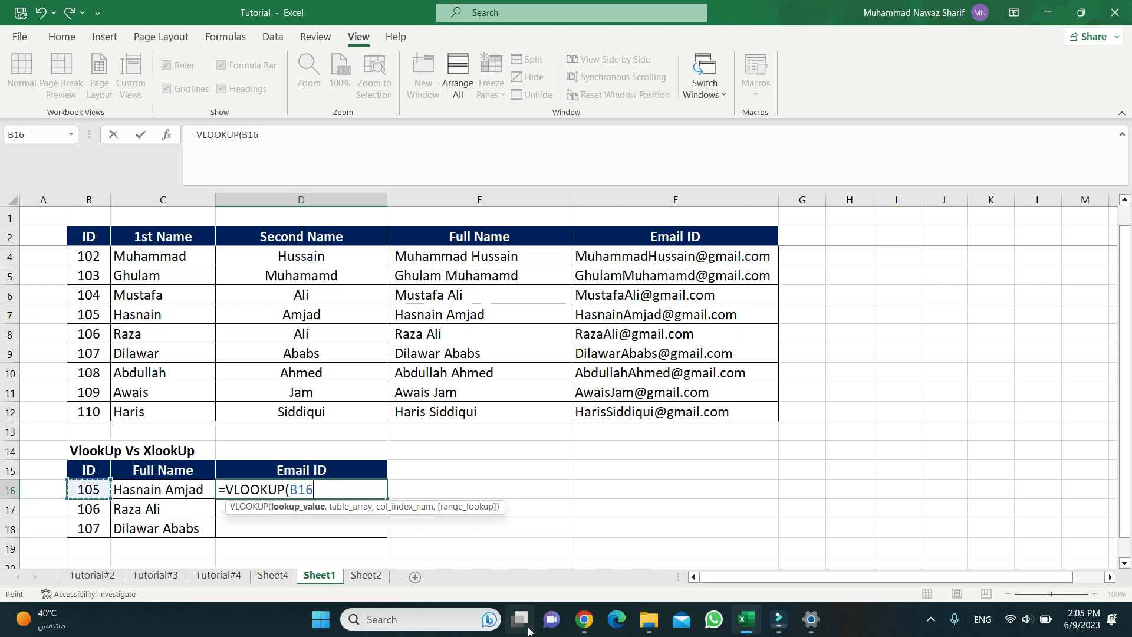
Step: Set the D16 formula's table array to the ID through Email ID columns as the absolute range $B$2:$F$12
text(,)
key(Up)
key(Up)
key(Up)
key(Up)
key(Up)
key(Up)
key(Up)
key(Up)
key(Up)
key(Up)
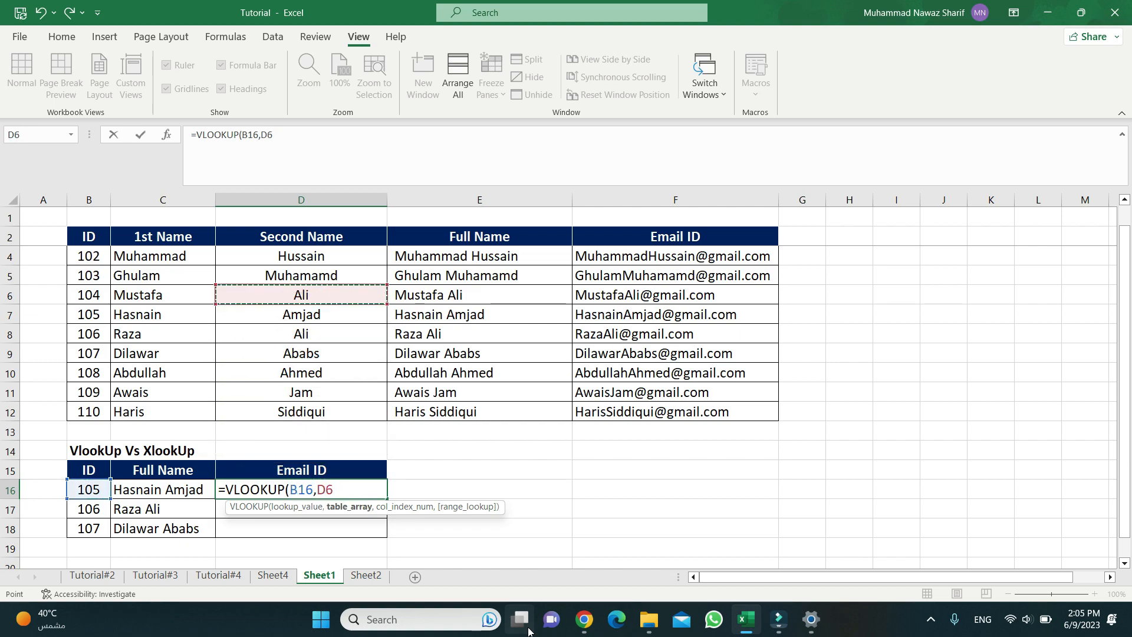
key(Up)
key(Up)
key(Up)
key(Left)
key(Left)
key(Up)
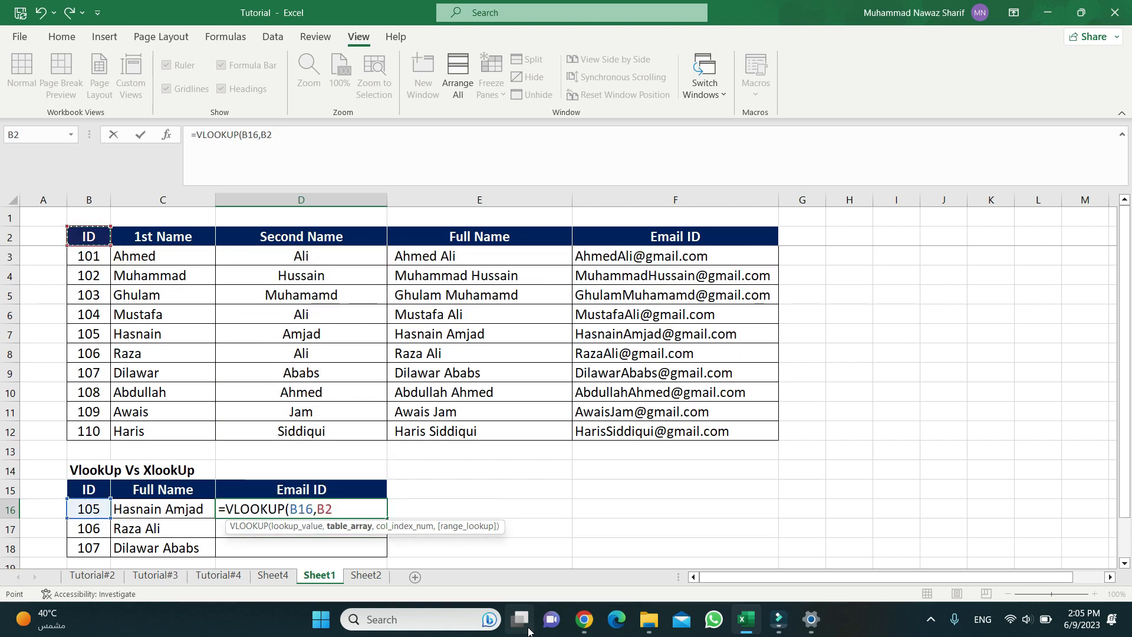
key(shift+Right)
key(shift+Right)
key(shift+Right)
key(shift+Right)
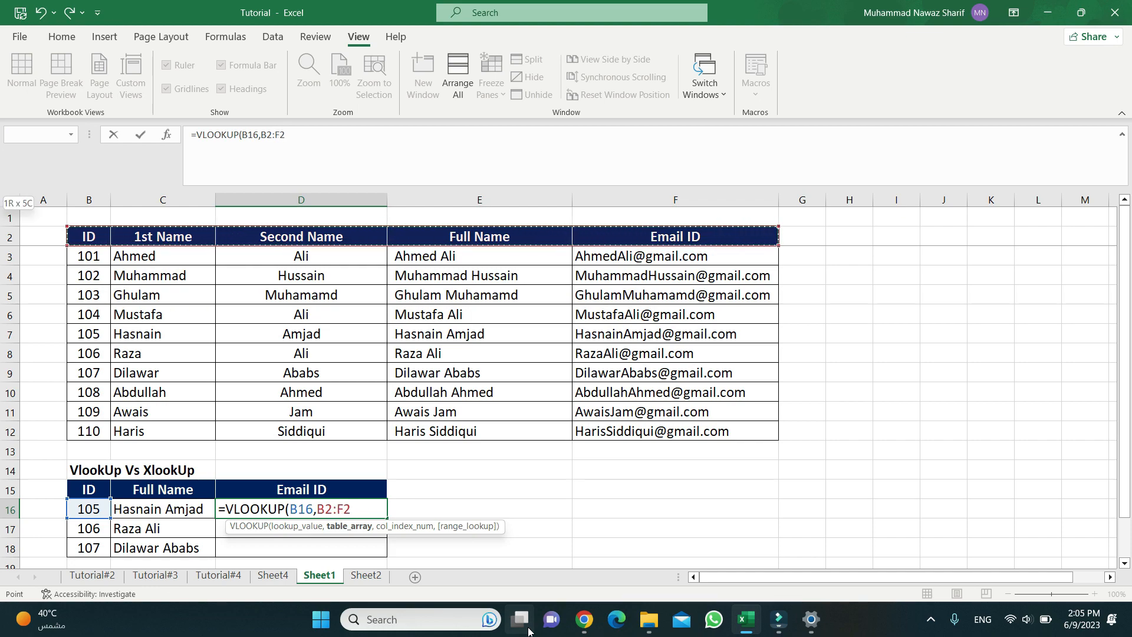
key(ctrl+shift+Down)
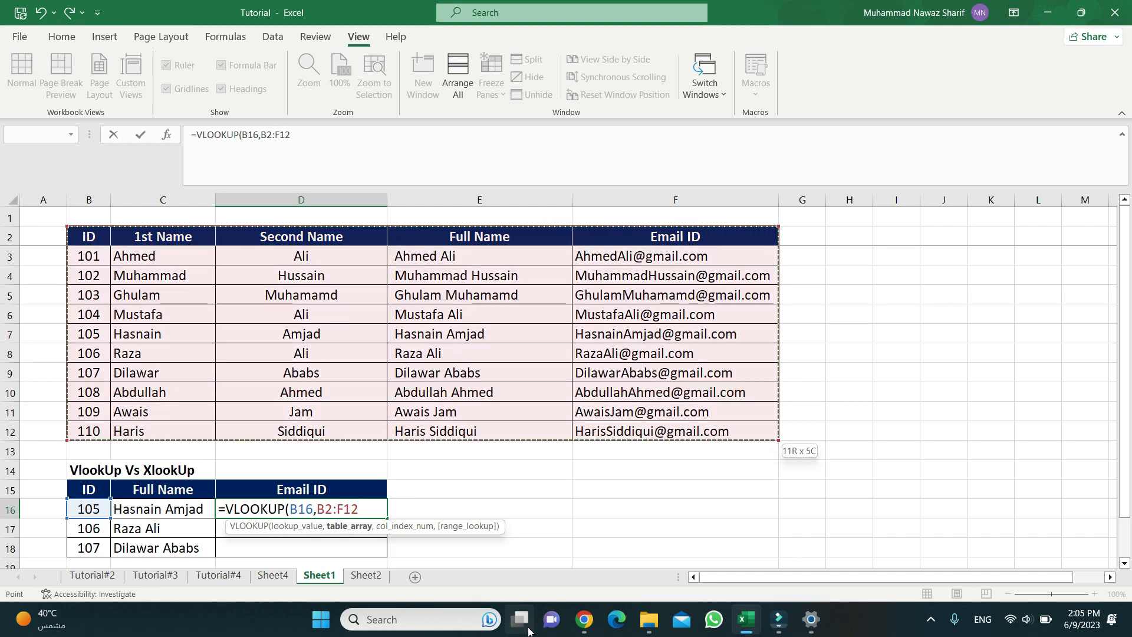
key(F4)
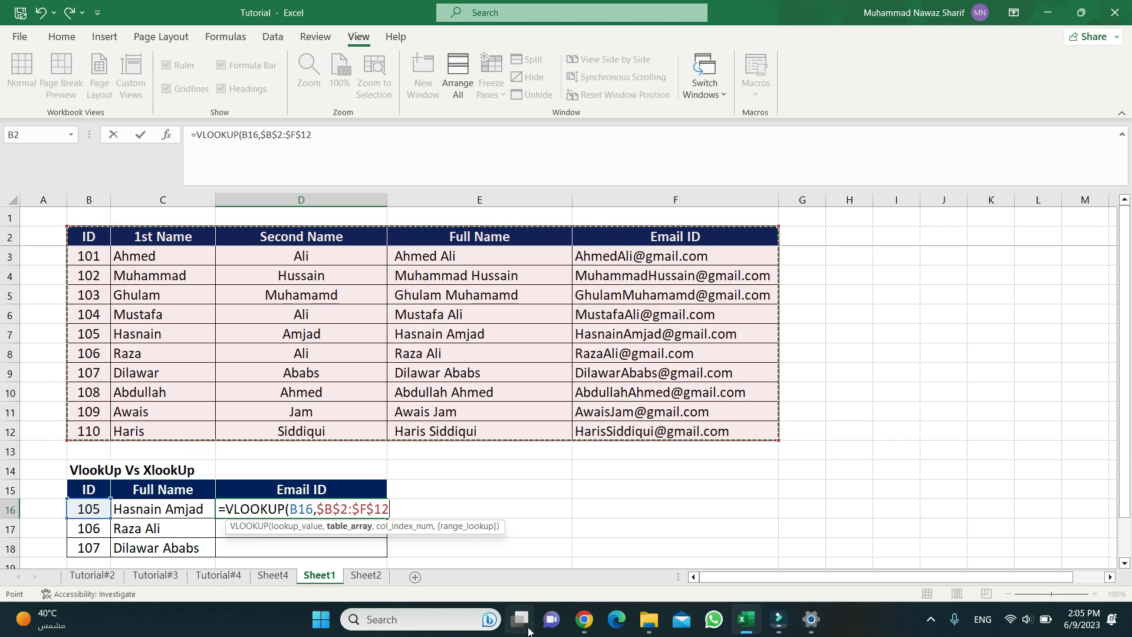
Step: Complete the VLOOKUP in D16 with column index 5 and FALSE for an exact match
text(,5)
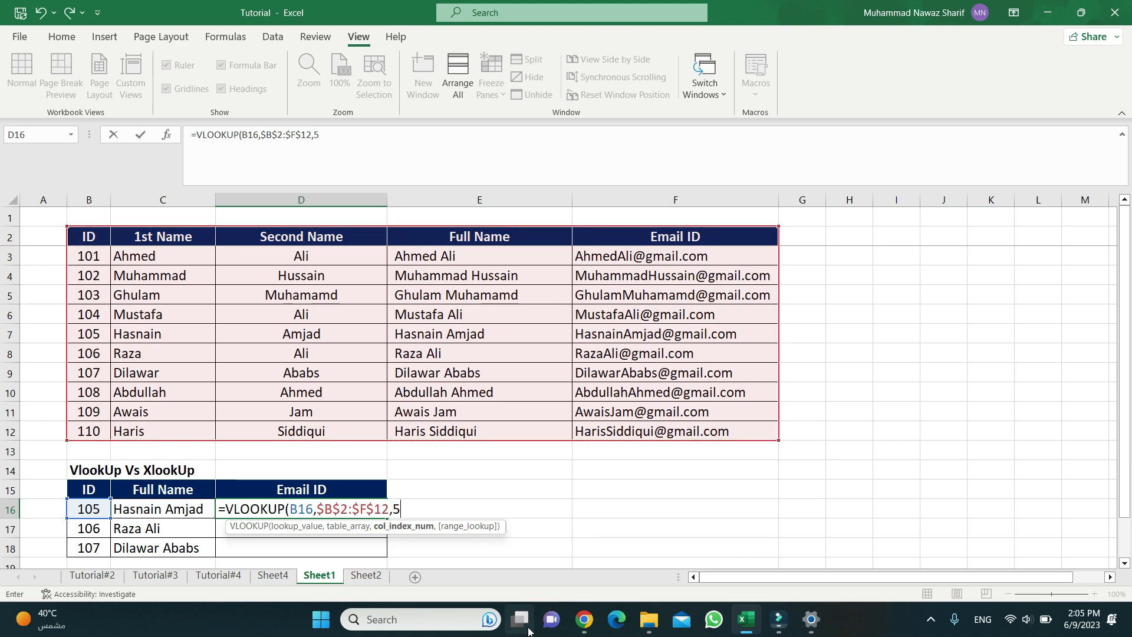
text(,FALSE)
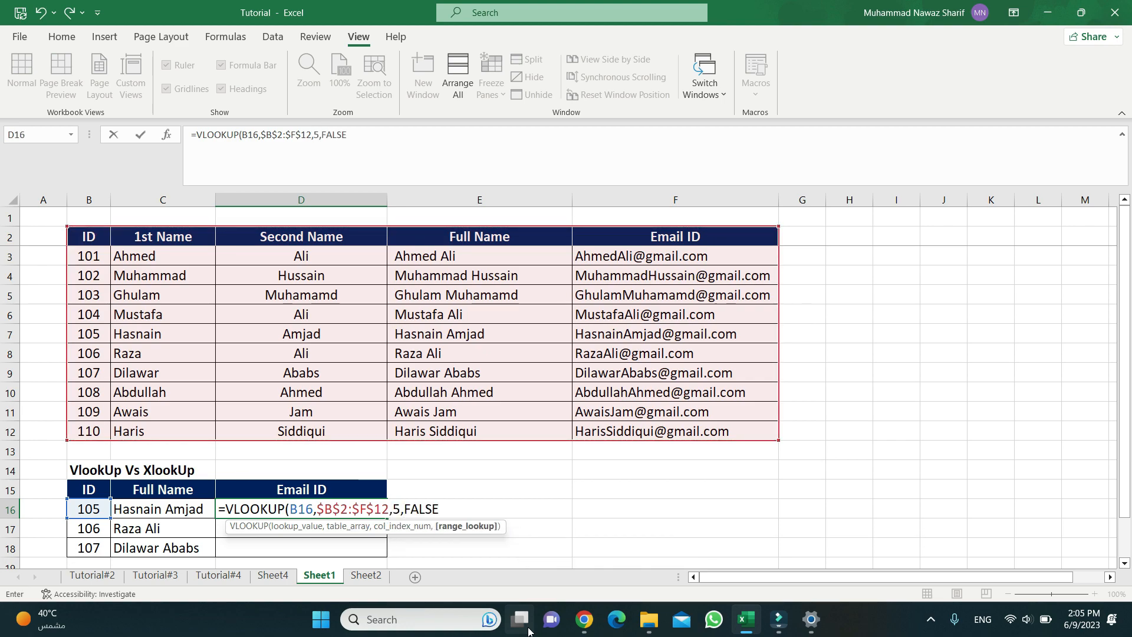
text())
key(ctrl+Return)
key(Up)
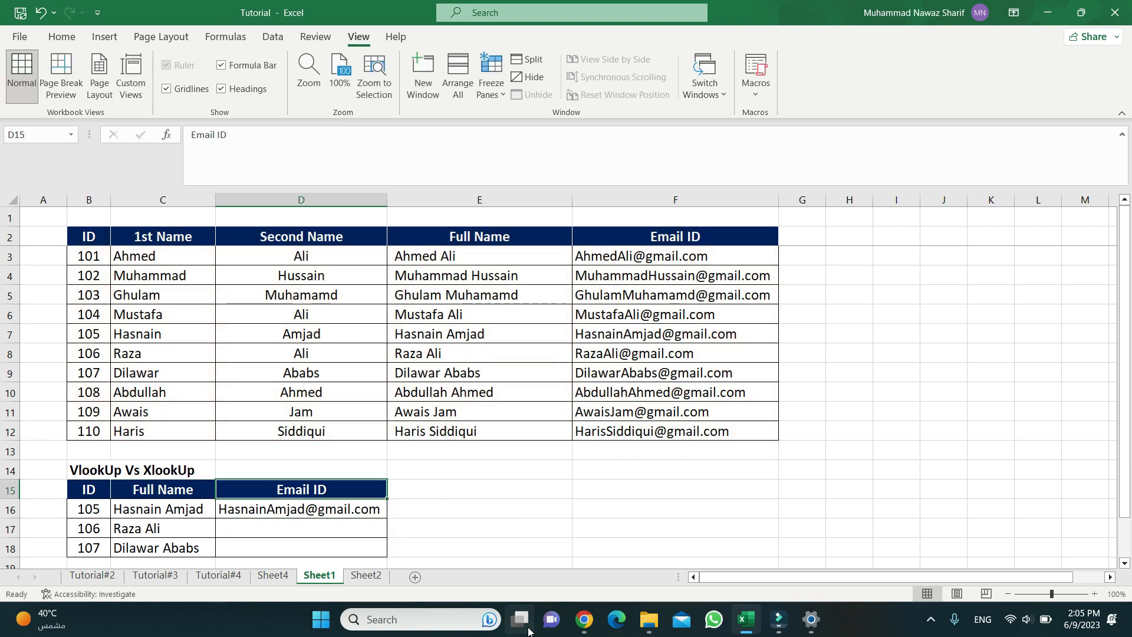
Step: Copy the email VLOOKUP formula from D16 down through D18
key(Down)
key(ctrl+c)
key(shift+Down)
key(shift+Down)
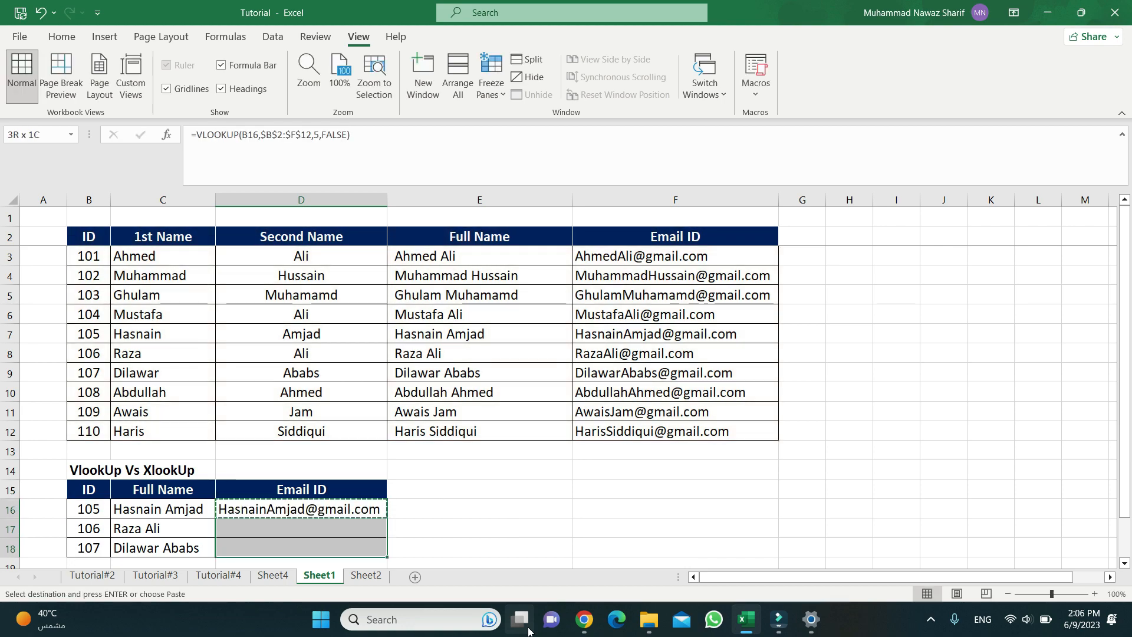
key(Return)
Step: Review the email results in D16 to D18 and the headers of the lookup table
key(Down)
key(Down)
key(Down)
key(Down)
key(Up)
key(Up)
key(Up)
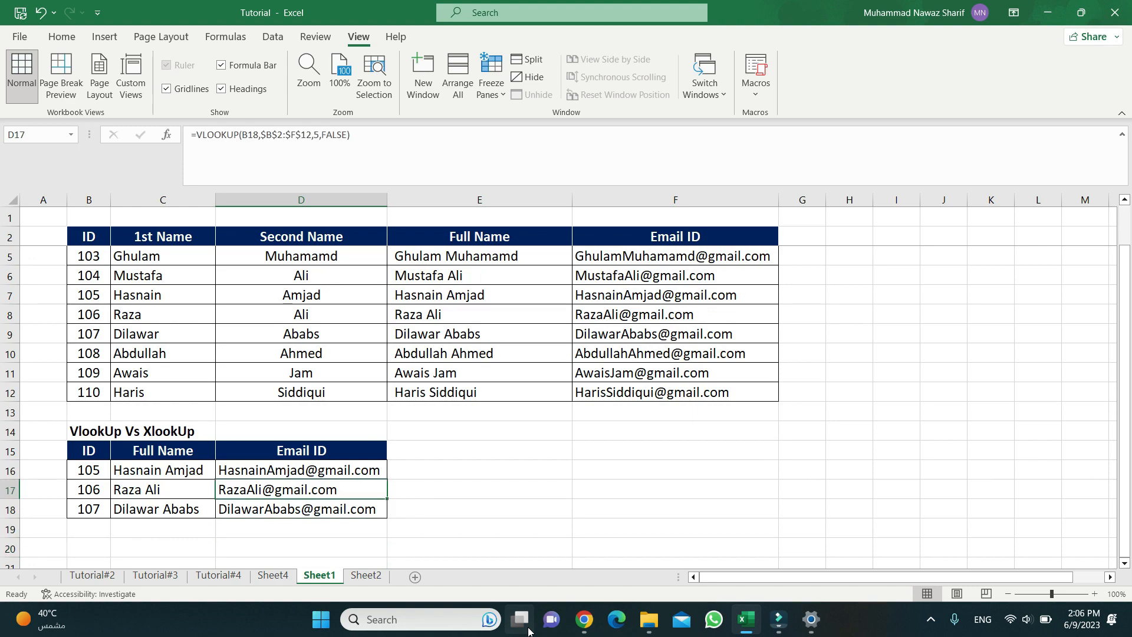
key(Up)
key(Up)
key(Left)
key(Left)
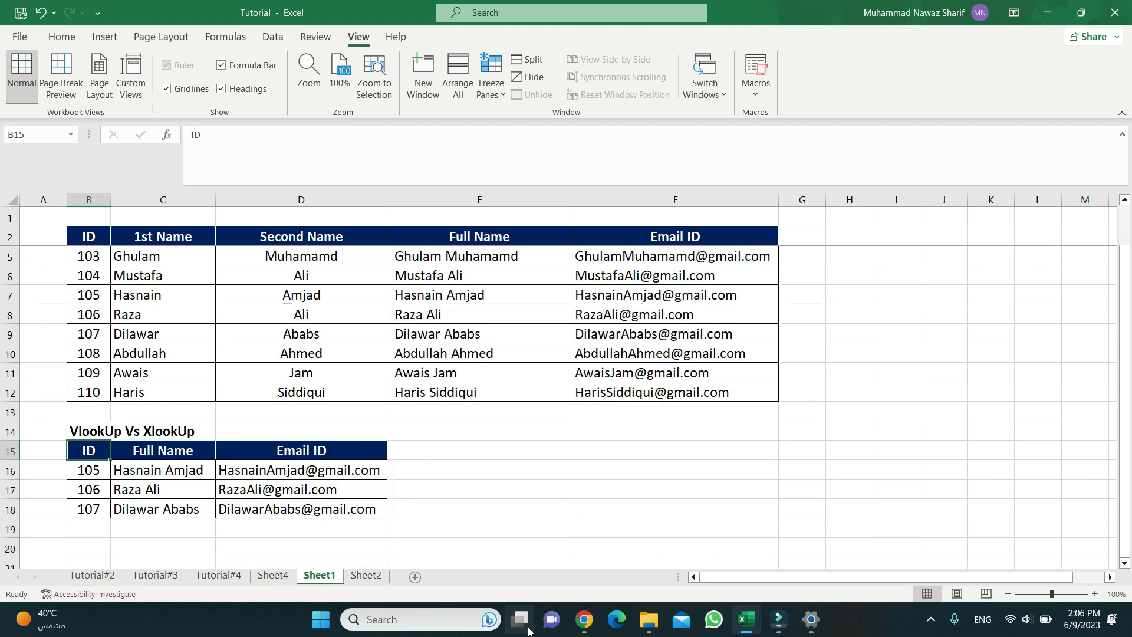
key(Right)
key(Right)
key(Right)
key(Left)
key(Left)
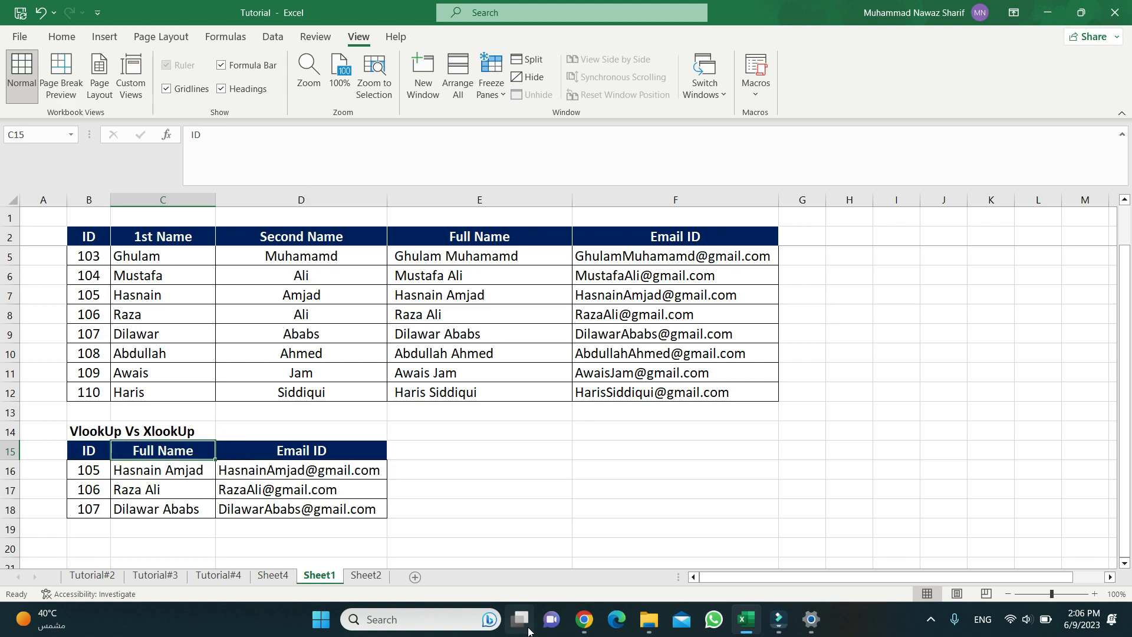
Step: Review the headers and results of the lookup table and the Full Name column of the main table
key(Right)
key(Right)
key(Right)
key(Left)
key(Left)
key(Left)
key(Right)
key(Right)
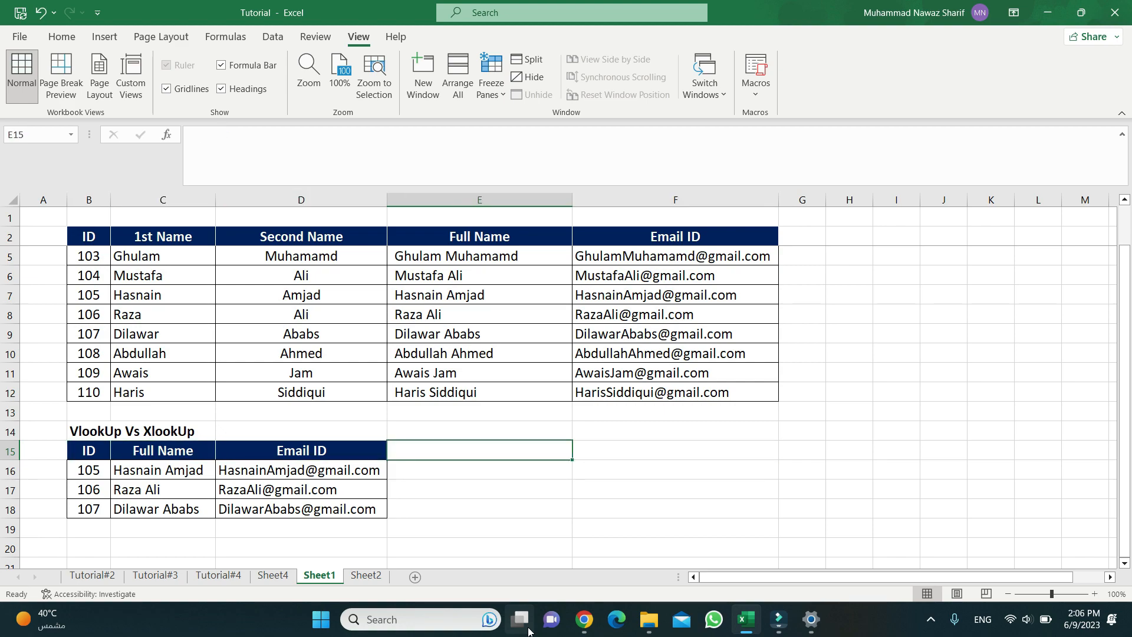
key(Left)
key(Left)
key(Right)
key(Right)
key(Up)
key(Up)
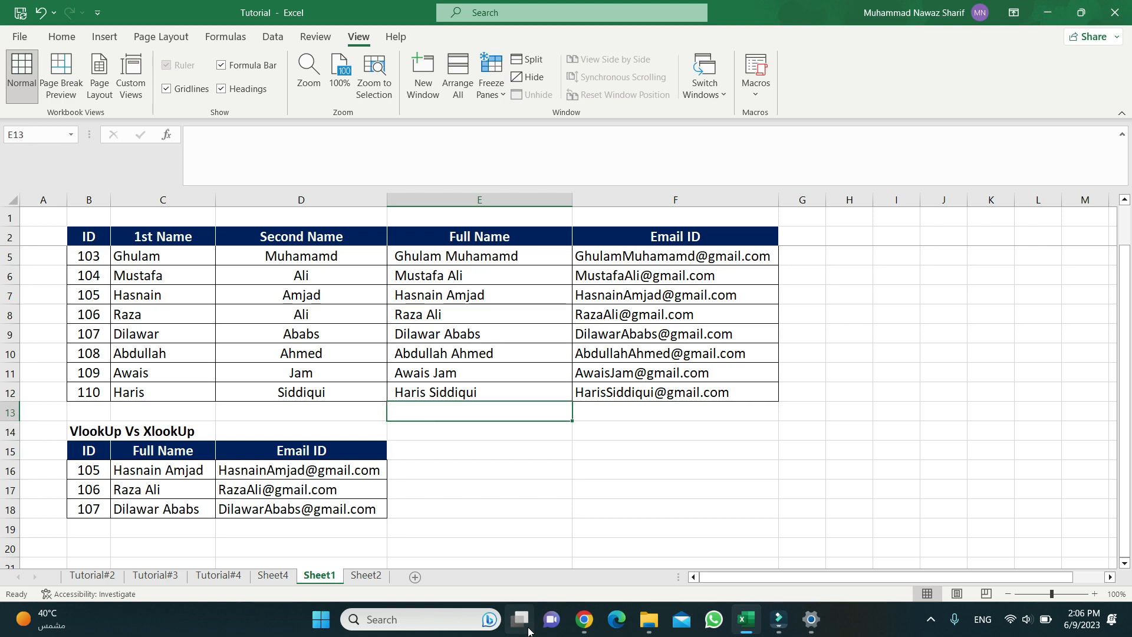
key(Up)
key(Up)
key(Up)
key(Up)
key(Up)
key(Up)
key(Up)
key(Up)
key(Up)
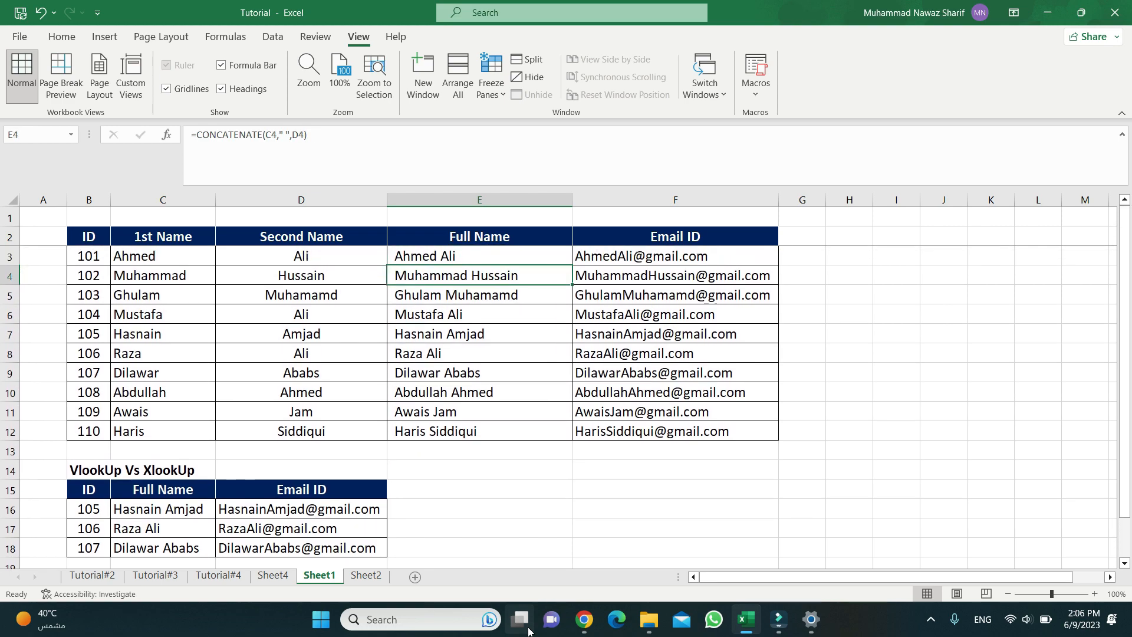
key(Down)
key(Down)
key(Down)
key(Down)
key(Down)
key(Down)
key(Down)
key(Down)
key(Down)
key(Down)
key(Down)
key(Down)
key(Left)
key(Left)
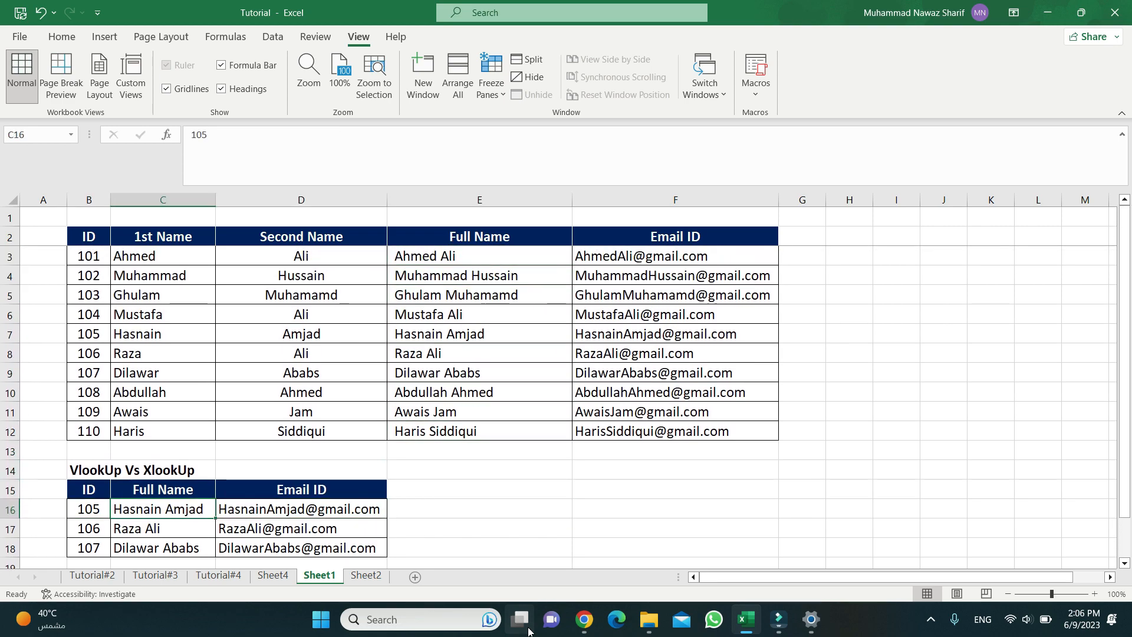
key(Right)
key(Left)
key(Left)
key(Right)
key(Right)
key(Right)
key(Up)
key(Left)
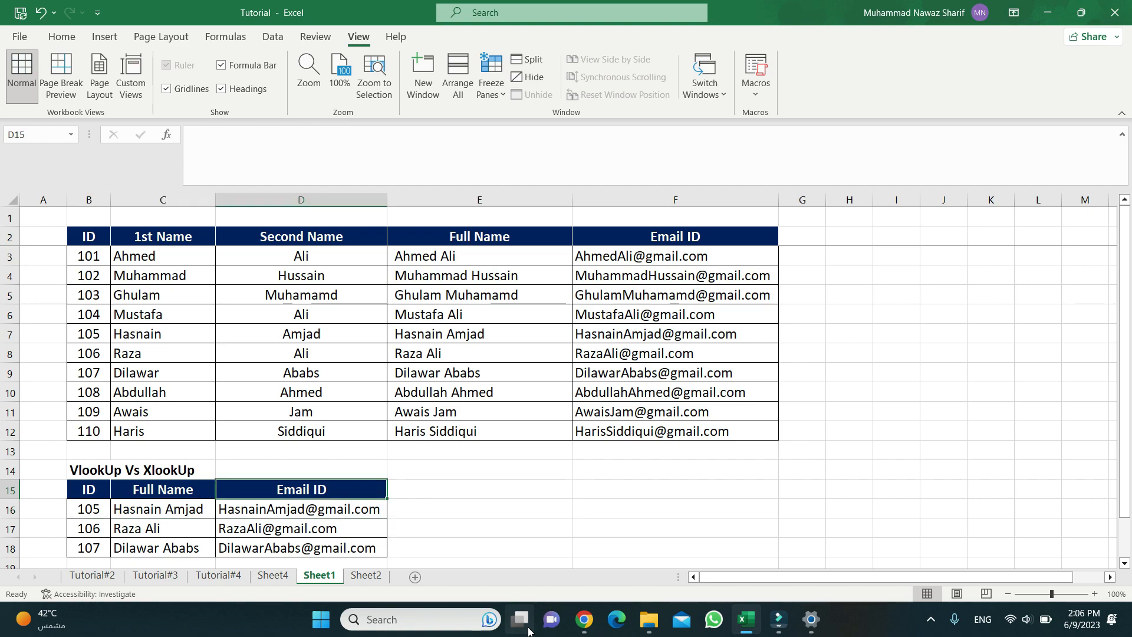
Step: Copy the ID header and its three IDs from B15:B18 into column E, starting at E15
key(Left)
key(Left)
key(shift+Down)
key(shift+Down)
key(shift+Down)
key(ctrl+c)
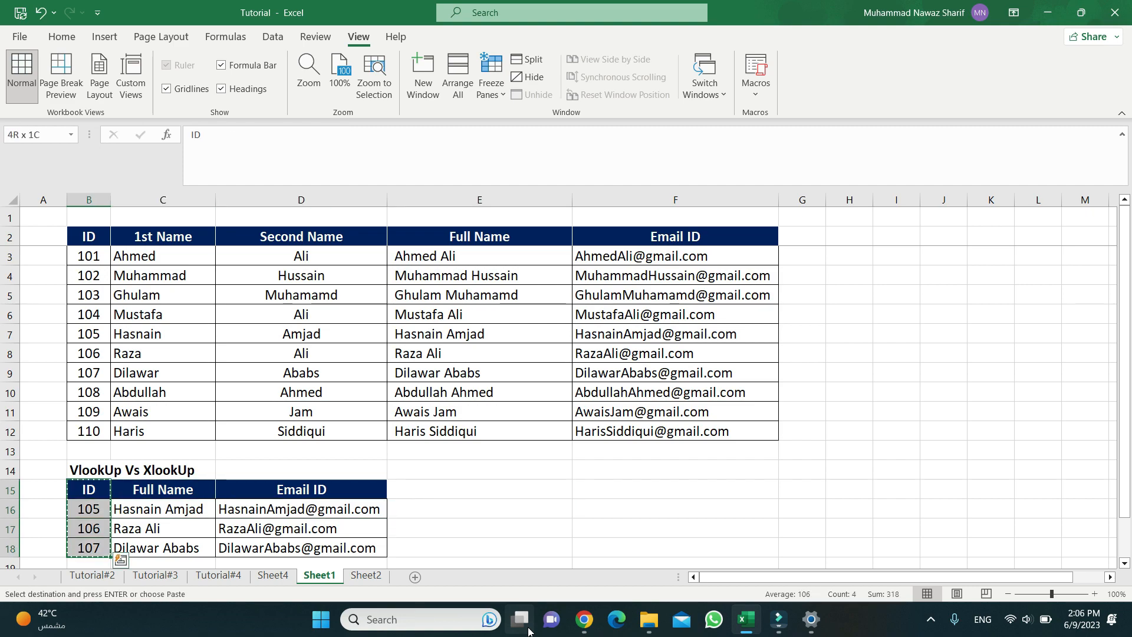
key(Right)
key(Right)
key(Right)
key(Return)
key(Down)
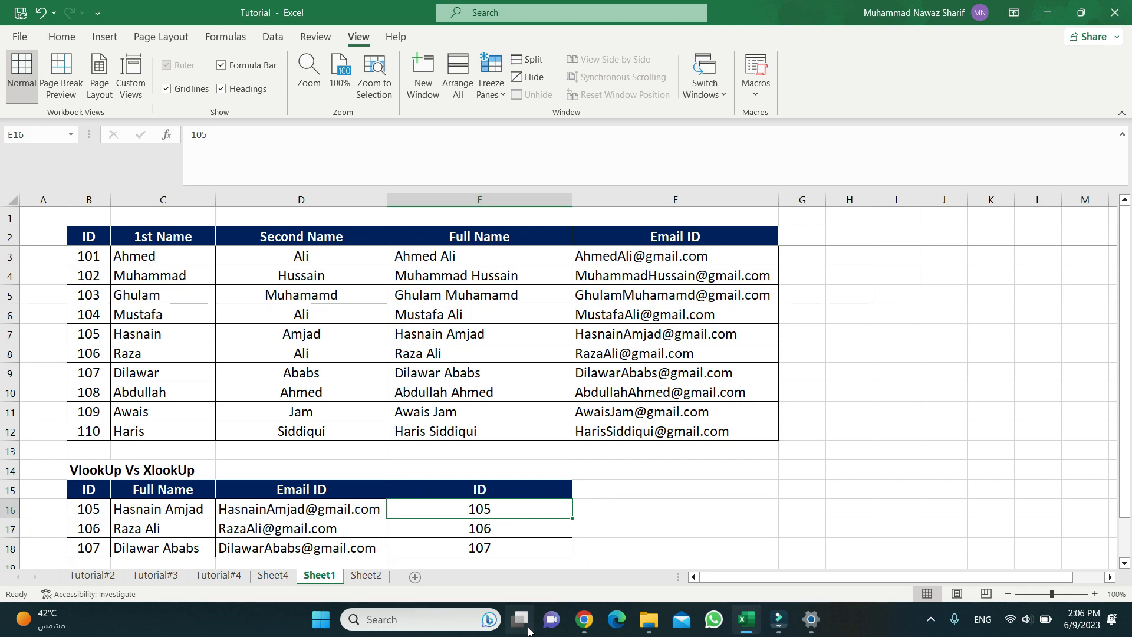
Step: Clear the copied IDs from E16:E18, keeping the ID header and cell formatting
key(Left)
key(Left)
key(Left)
key(Right)
key(Right)
key(Right)
key(shift+Down)
key(shift+Down)
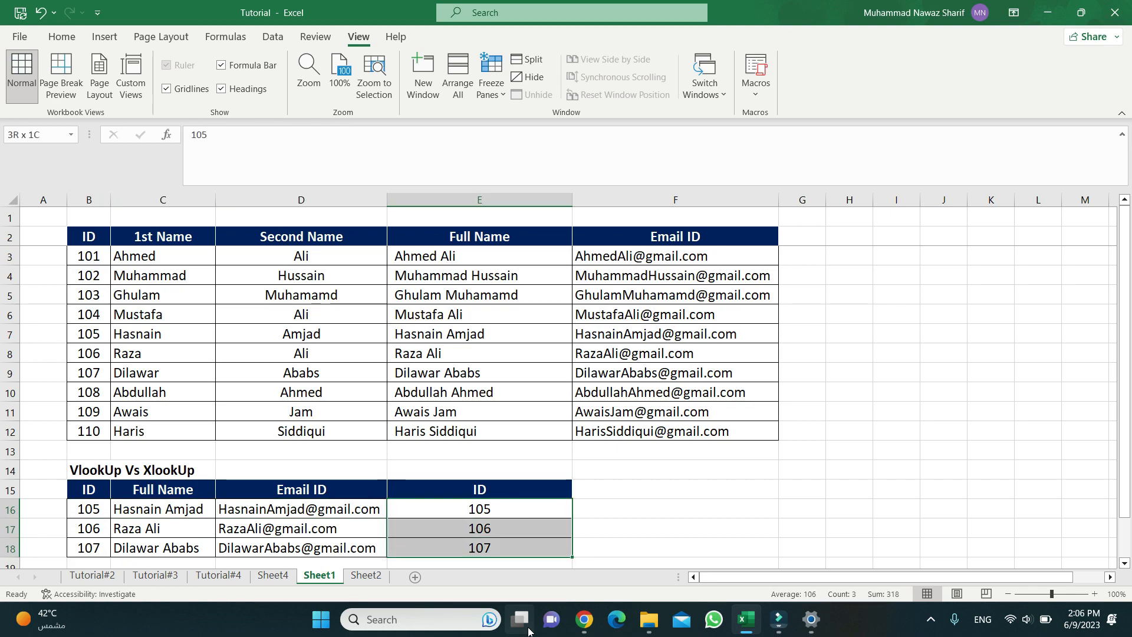
key(Delete)
key(Down)
key(Up)
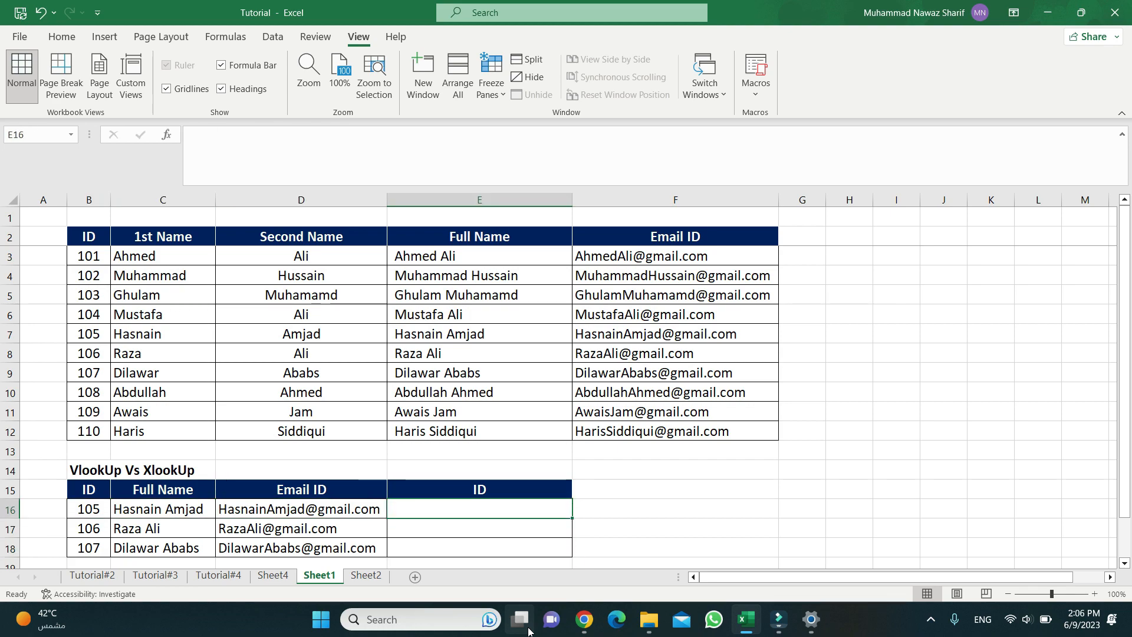
Step: Review the VLOOKUP formulas in C16 and D16 beside the empty ID column
key(Left)
key(Left)
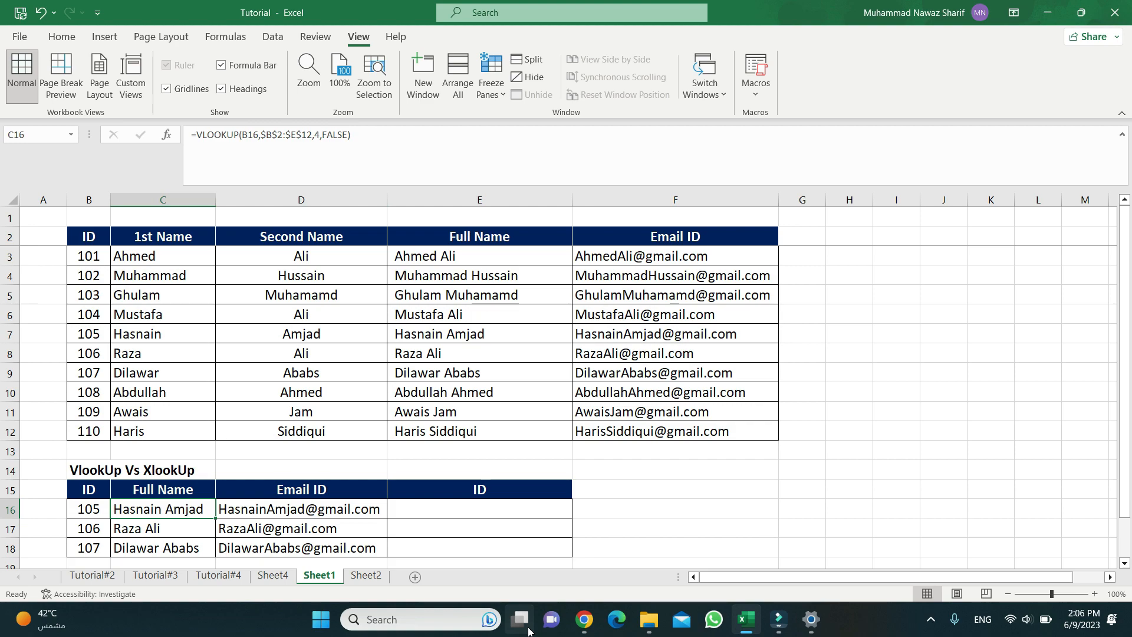
key(Right)
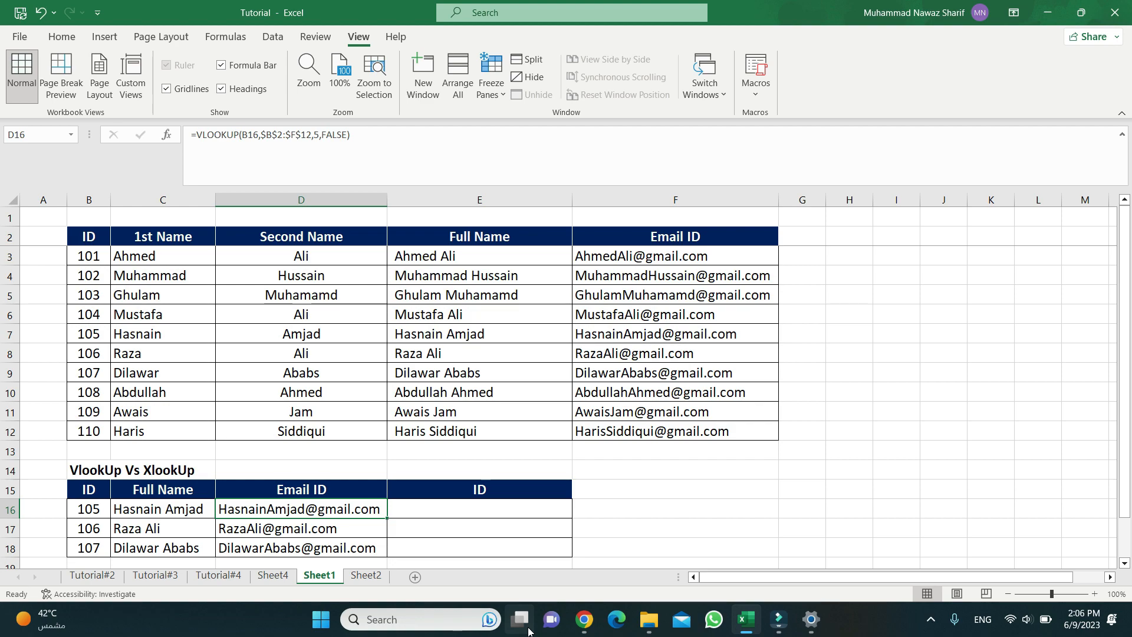
key(Right)
key(Right)
key(Left)
key(Left)
Step: Examine the Second Name and Email ID columns of the main table against the lookup table below
key(Up)
key(Up)
key(Up)
key(Up)
key(Up)
key(Up)
key(Up)
key(Up)
key(Up)
key(Up)
key(Up)
key(Up)
key(Up)
key(Up)
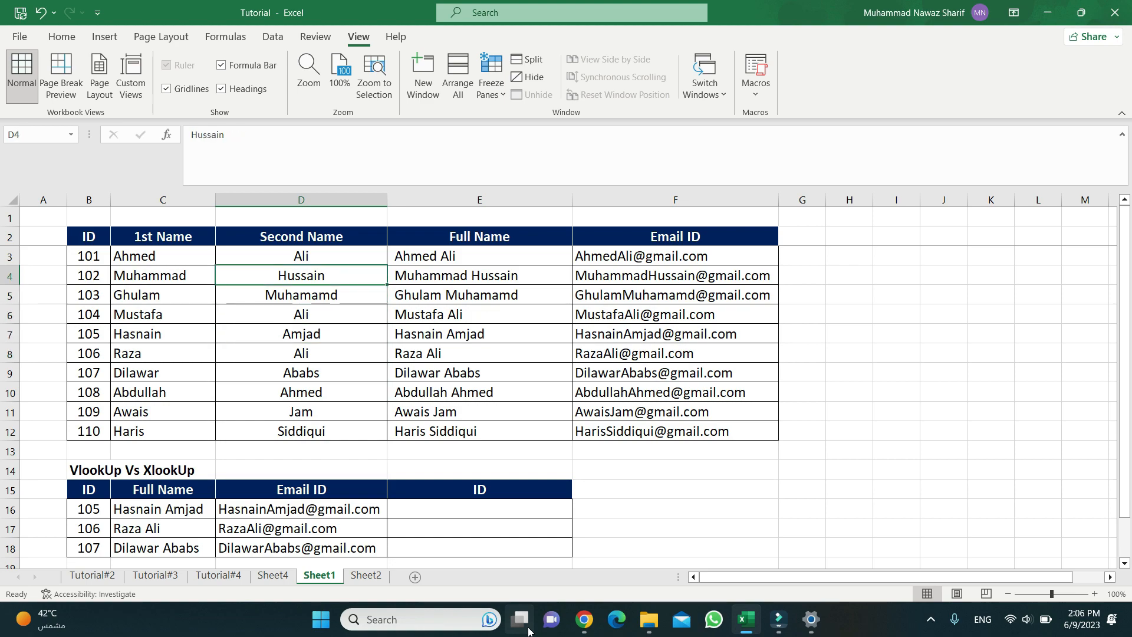
key(Down)
key(Up)
key(Down)
key(Down)
key(Down)
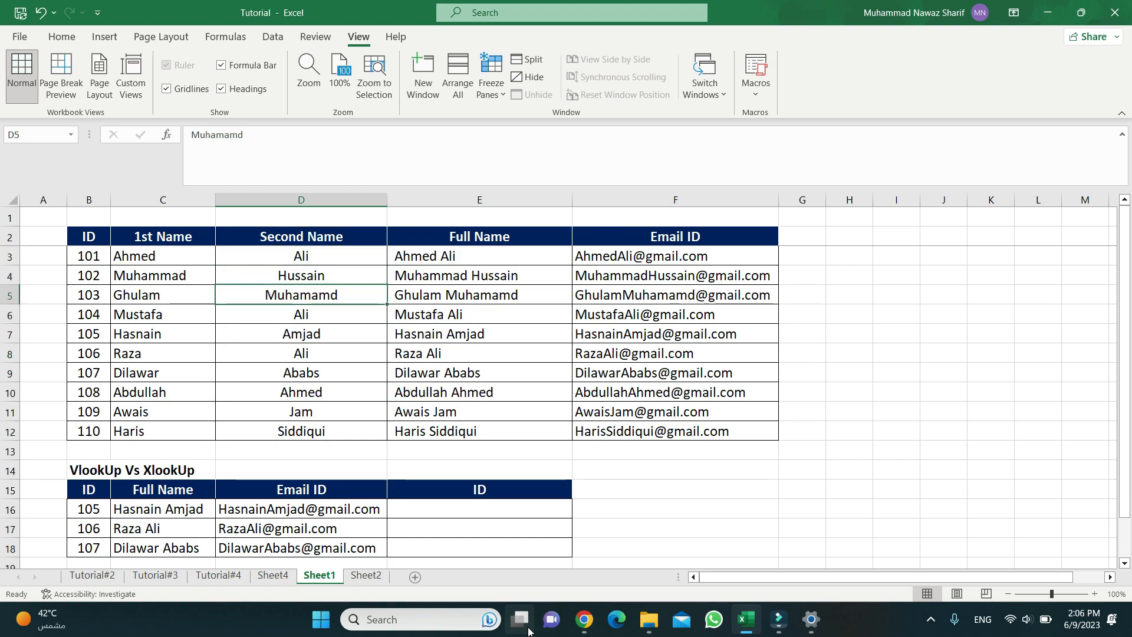
key(Up)
key(Up)
key(Down)
key(Down)
key(Down)
key(Down)
key(Down)
key(Down)
key(Down)
key(Down)
key(Down)
key(Down)
key(Down)
key(Down)
key(Down)
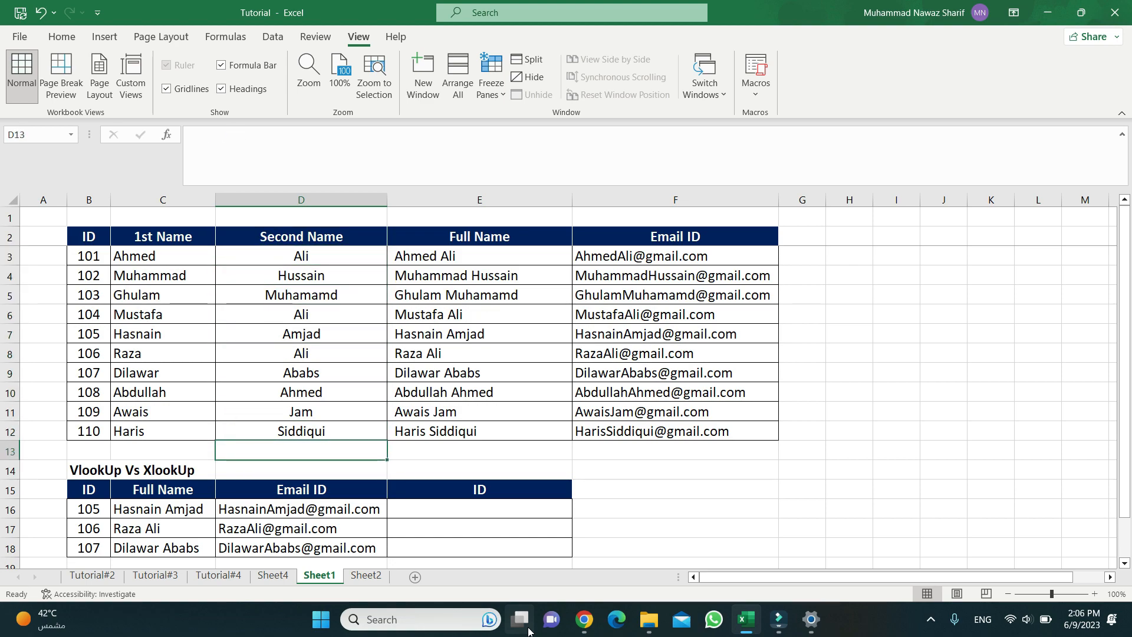
key(Down)
key(Up)
key(Up)
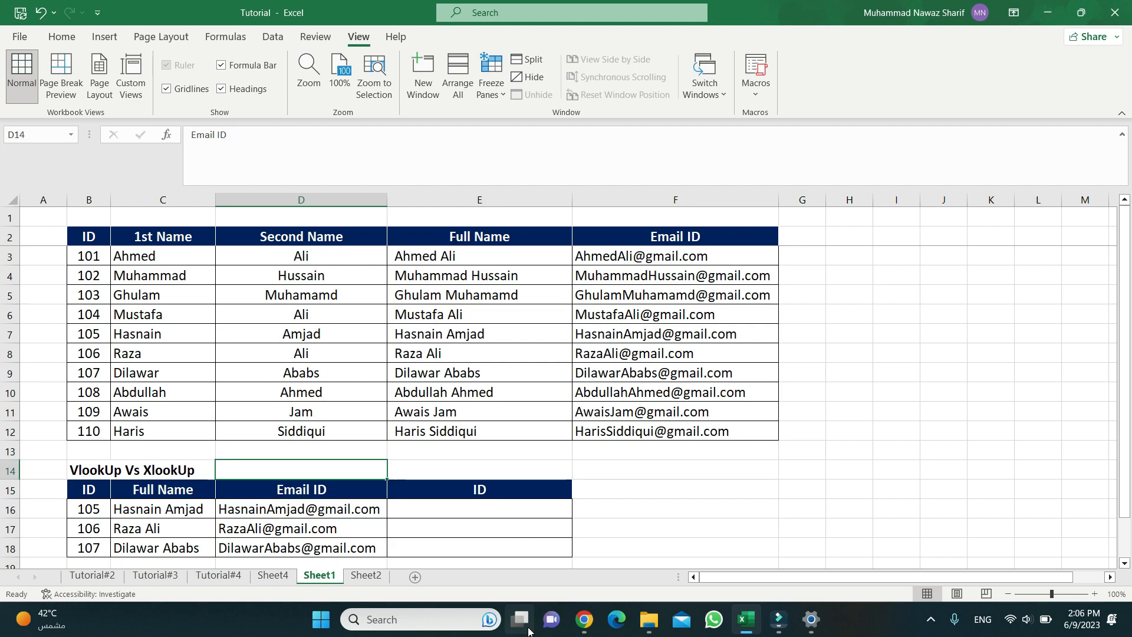
key(Up)
key(Up)
key(Up)
key(Up)
key(Right)
key(Right)
key(Right)
key(Up)
key(Left)
key(Up)
key(Up)
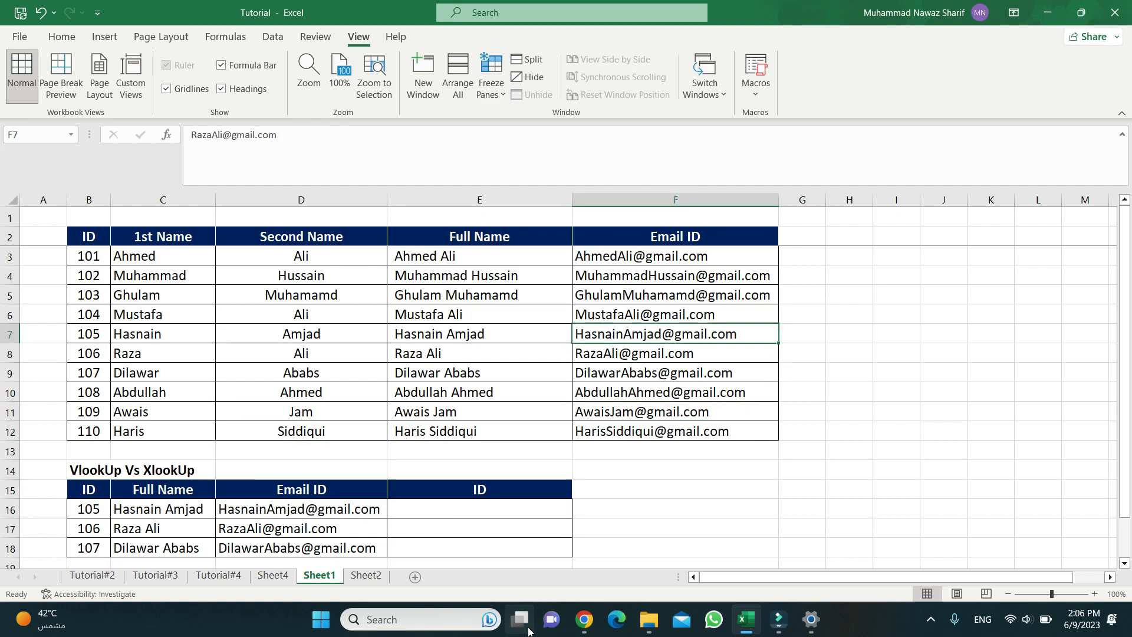
Step: Highlight the main table's Email ID column, F2:F12, as the values to look up
key(Up)
key(Up)
key(Up)
key(Up)
key(Up)
key(Up)
key(shift+Down)
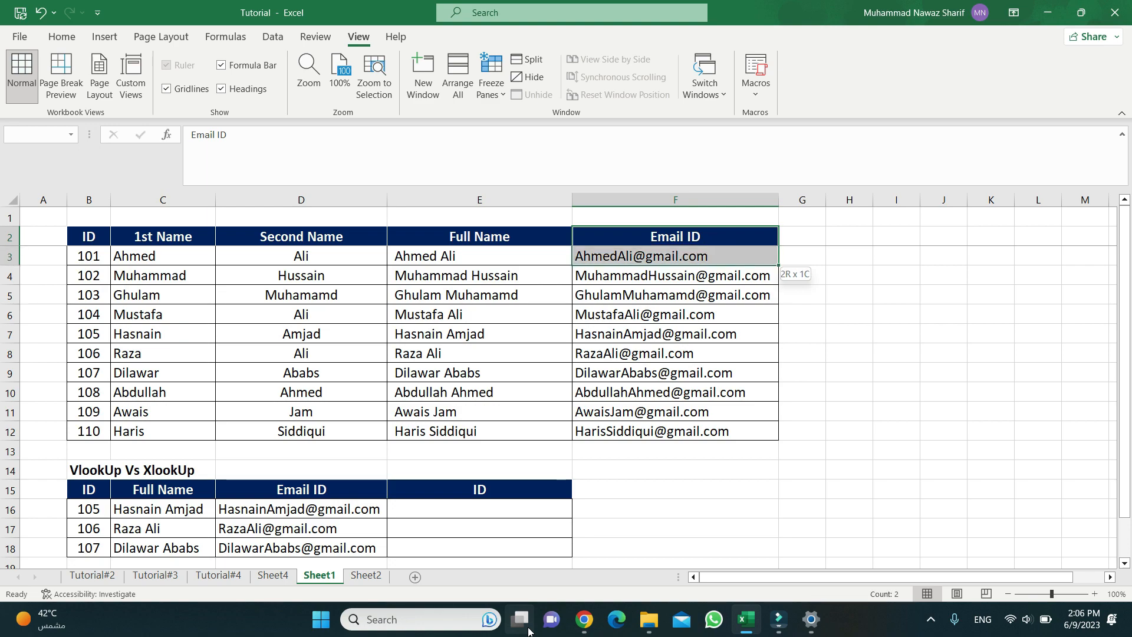
key(shift+Down)
key(shift+Down)
key(shift+Down)
key(shift+Down)
key(shift+Down)
key(shift+Down)
key(shift+Down)
key(shift+Down)
key(shift+Down)
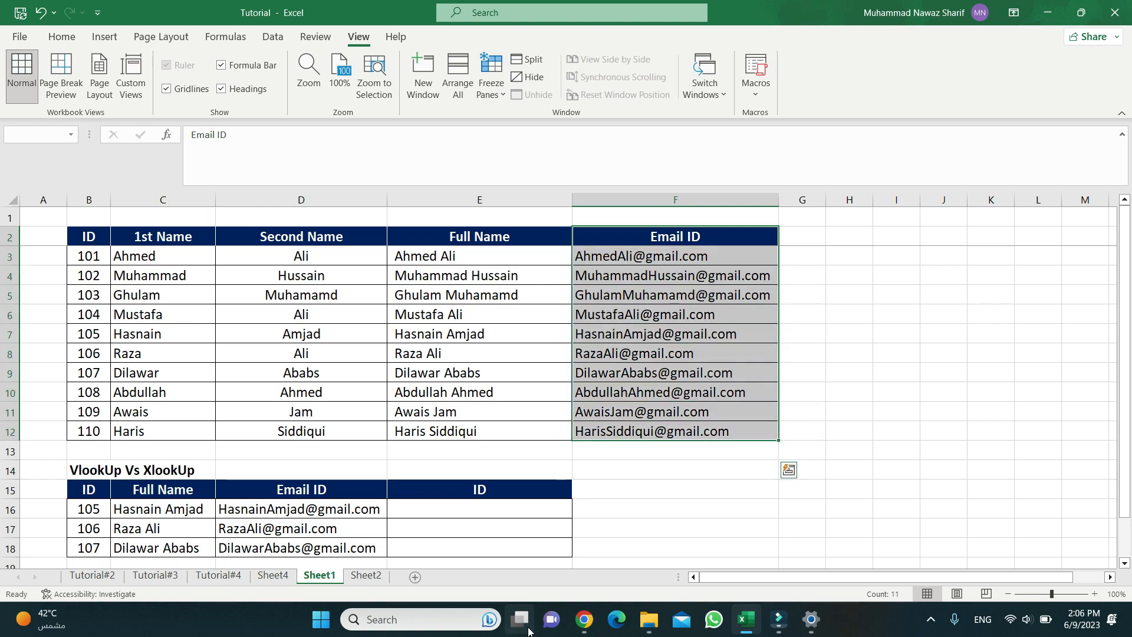
Step: Highlight the main table's ID column, B2:B12, as the values to return
key(Down)
key(Down)
key(Down)
key(Up)
key(Up)
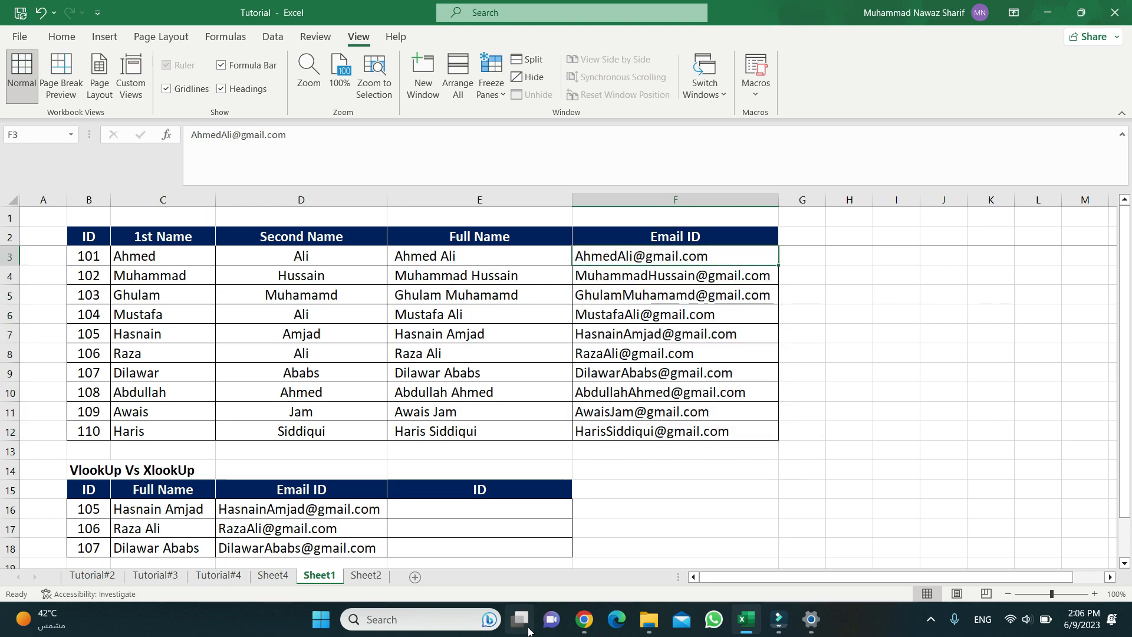
key(Up)
key(Left)
key(Left)
key(Left)
key(Left)
key(shift+Down)
key(shift+Down)
key(shift+Down)
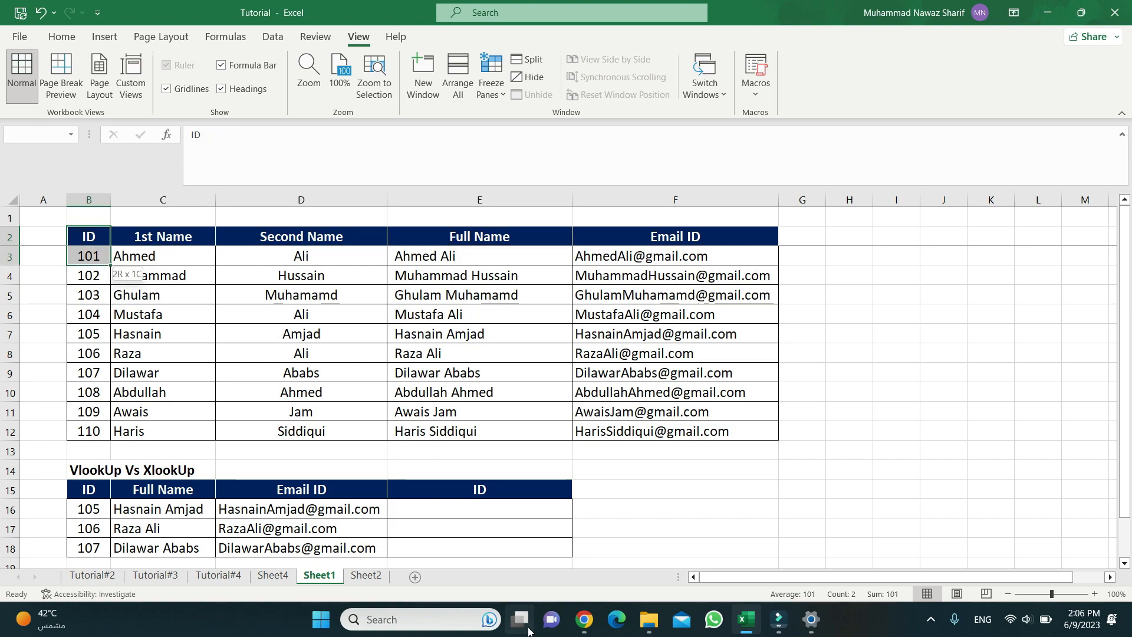
key(shift+Down)
key(shift+Down)
key(shift+Down)
key(shift+Down)
key(shift+Down)
key(shift+Down)
key(shift+Down)
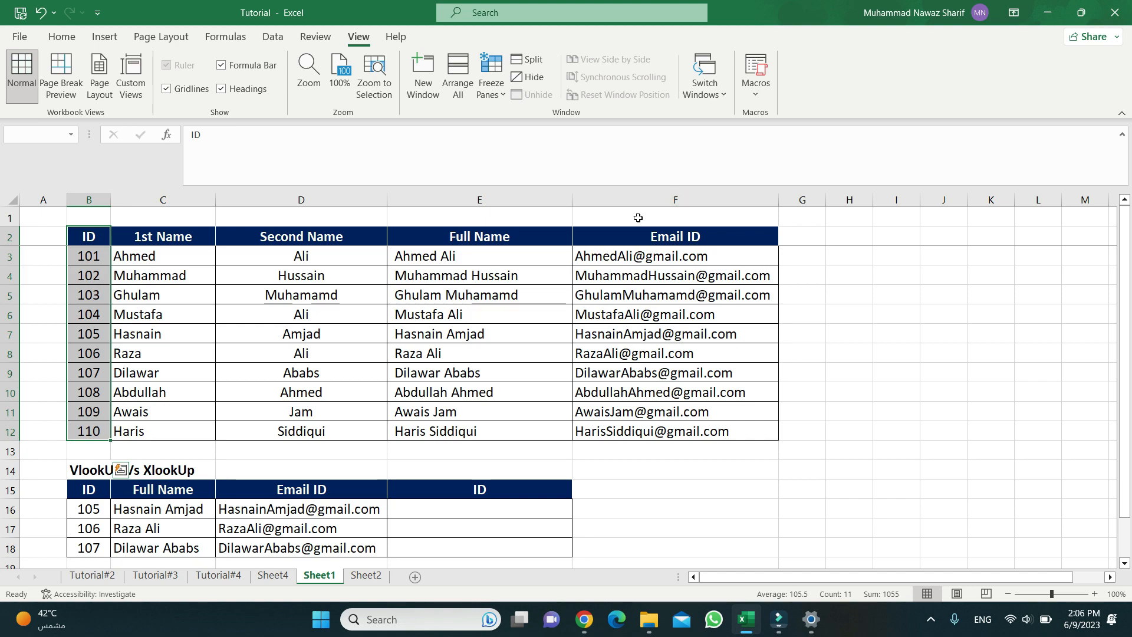
Step: Try a VLOOKUP in E16 that uses the email ID in D16 as the lookup value
click(608, 257)
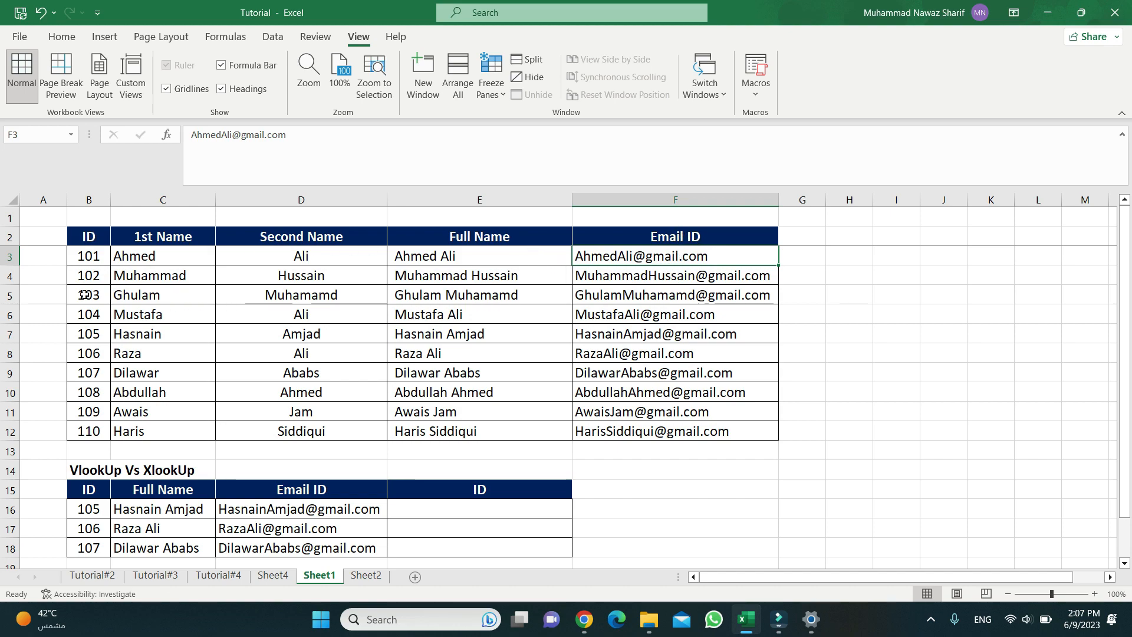
click(457, 508)
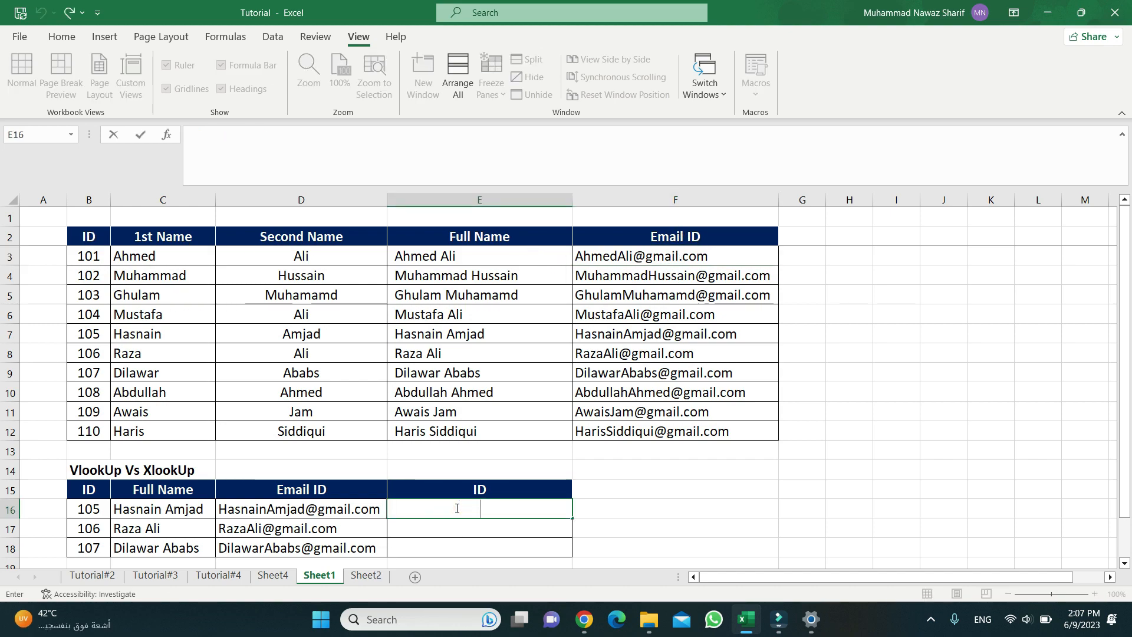
text(=)
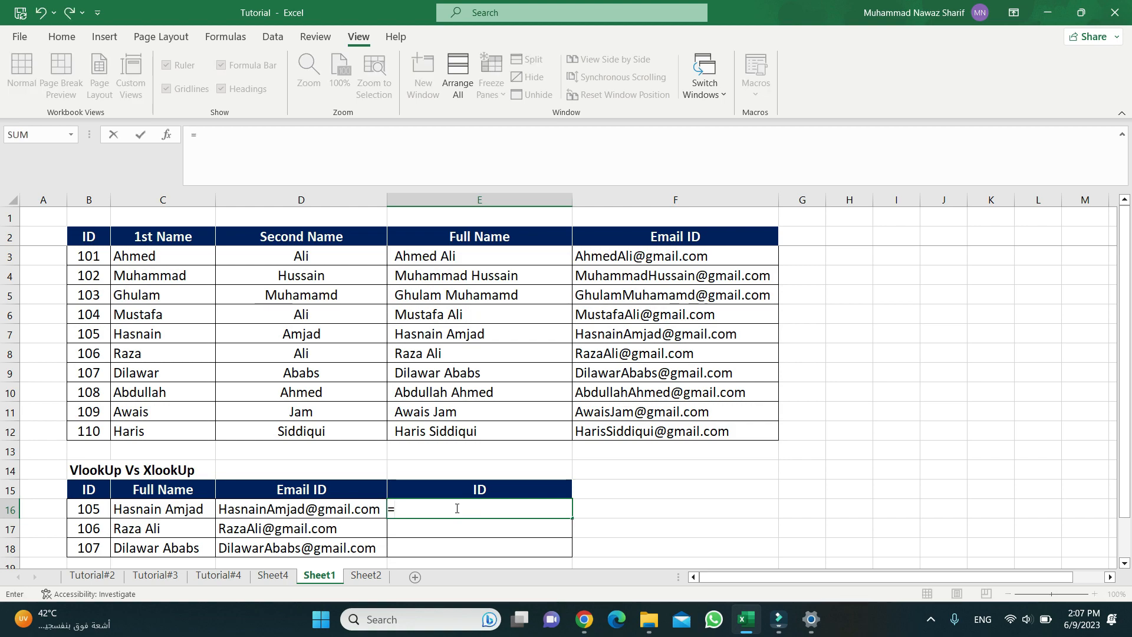
text(vloo)
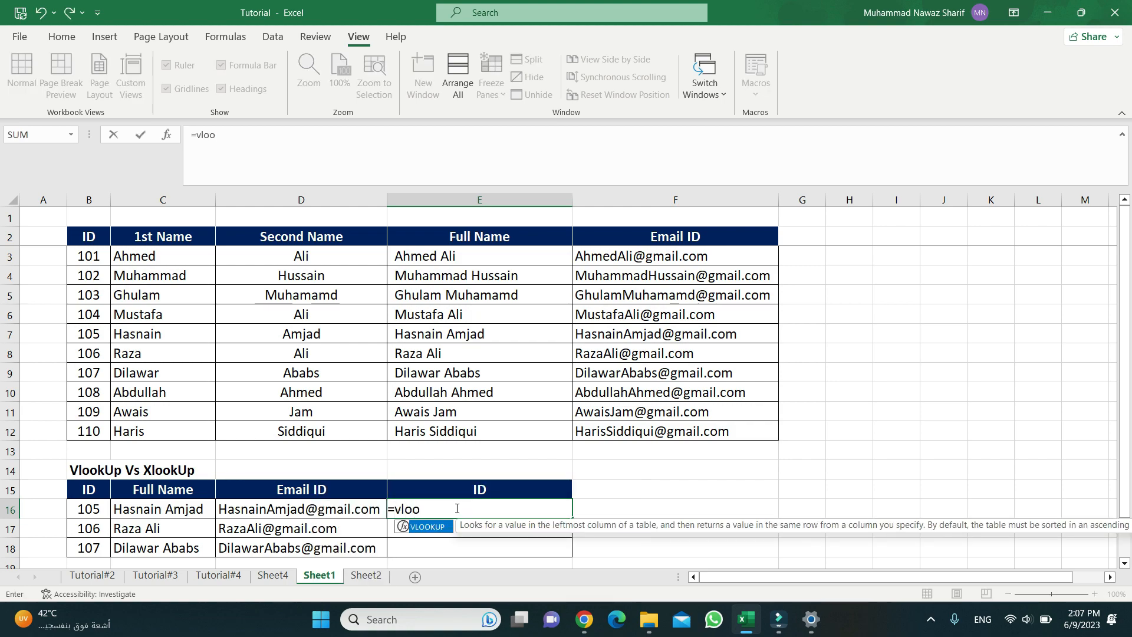
text(k)
key(Tab)
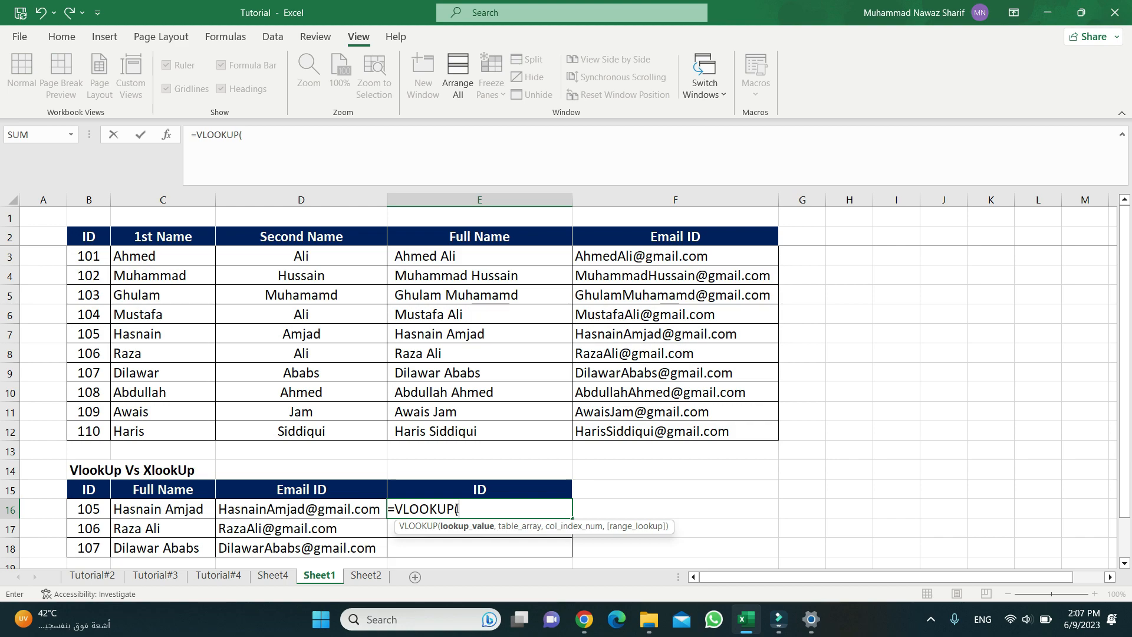
key(Left)
text(,)
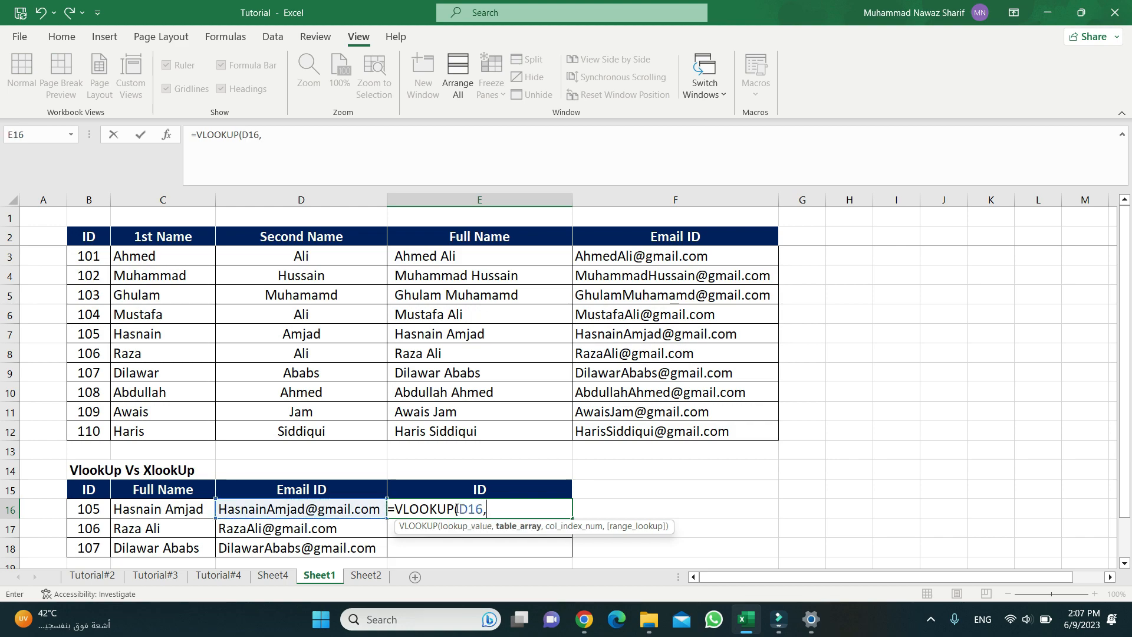
Step: Set the VLOOKUP's table array to the whole main table as the absolute range $B$2:$F$12
key(Up)
key(Up)
key(Up)
key(Up)
key(Up)
key(Up)
key(Up)
key(Up)
key(Up)
key(Up)
key(Up)
key(Up)
key(Up)
key(Up)
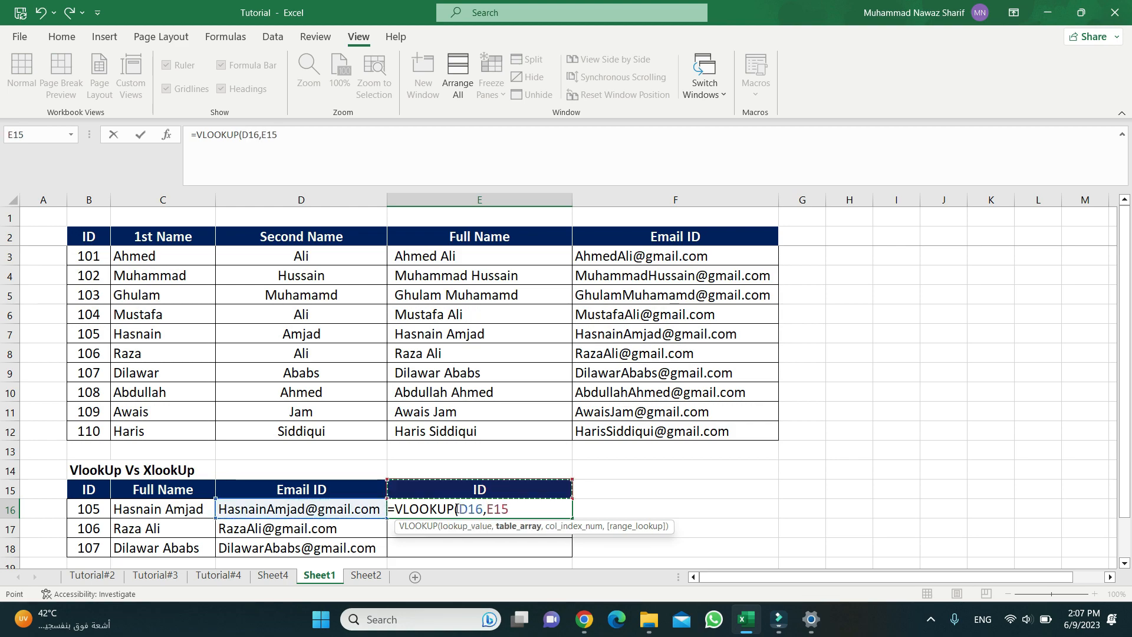
key(Left)
key(Left)
key(Left)
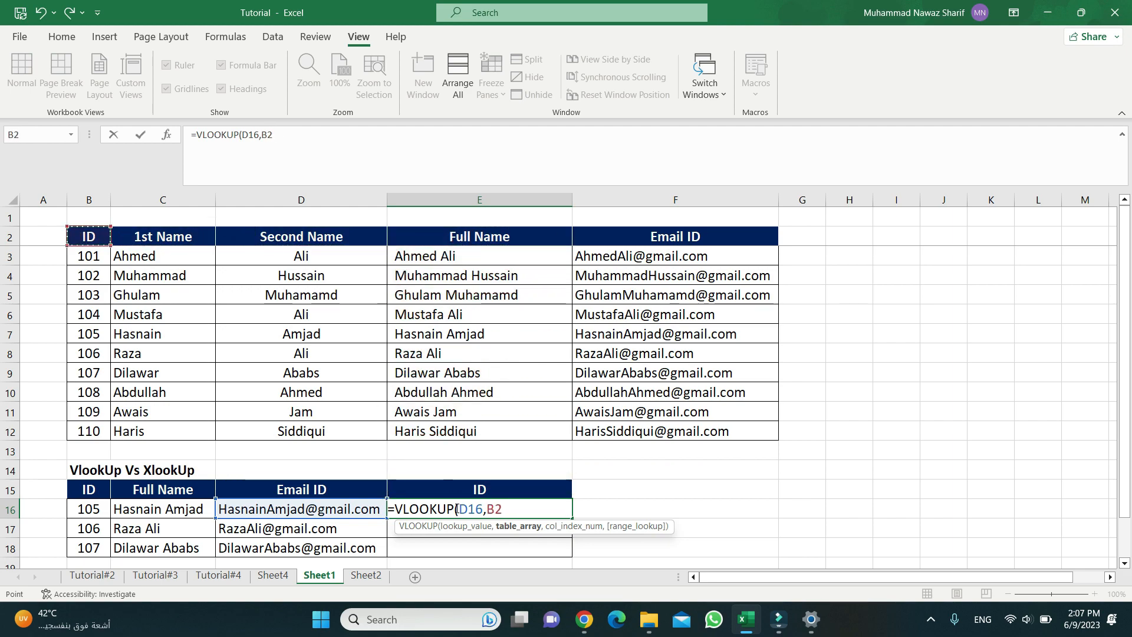
key(shift+Right)
key(shift+Right)
key(shift+Right)
key(shift+Right)
key(ctrl+shift+Down)
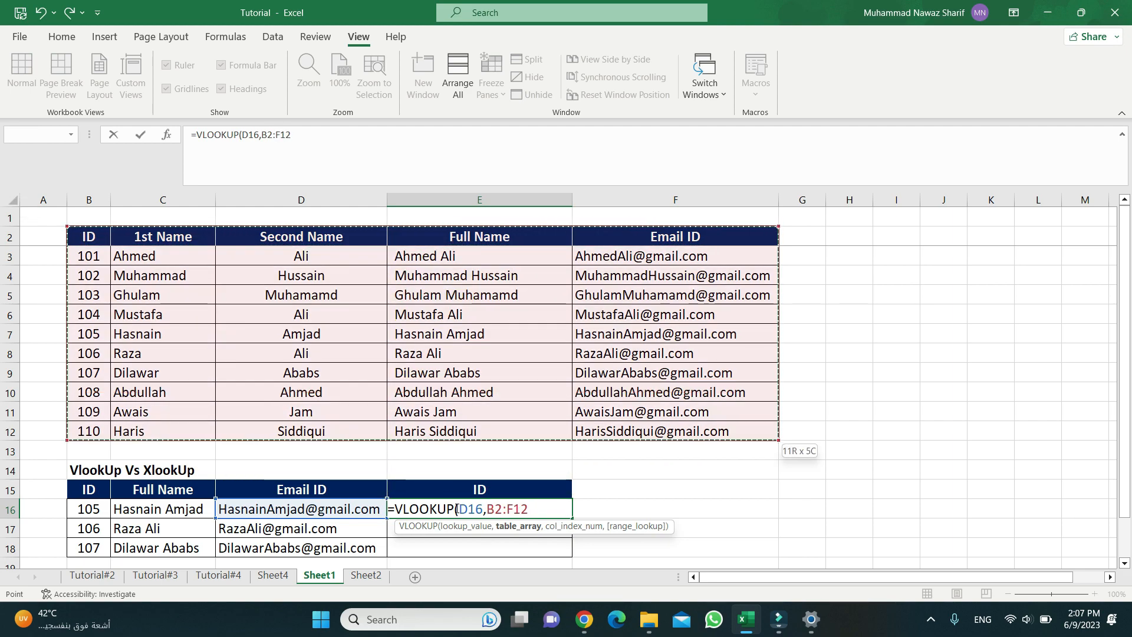
key(F4)
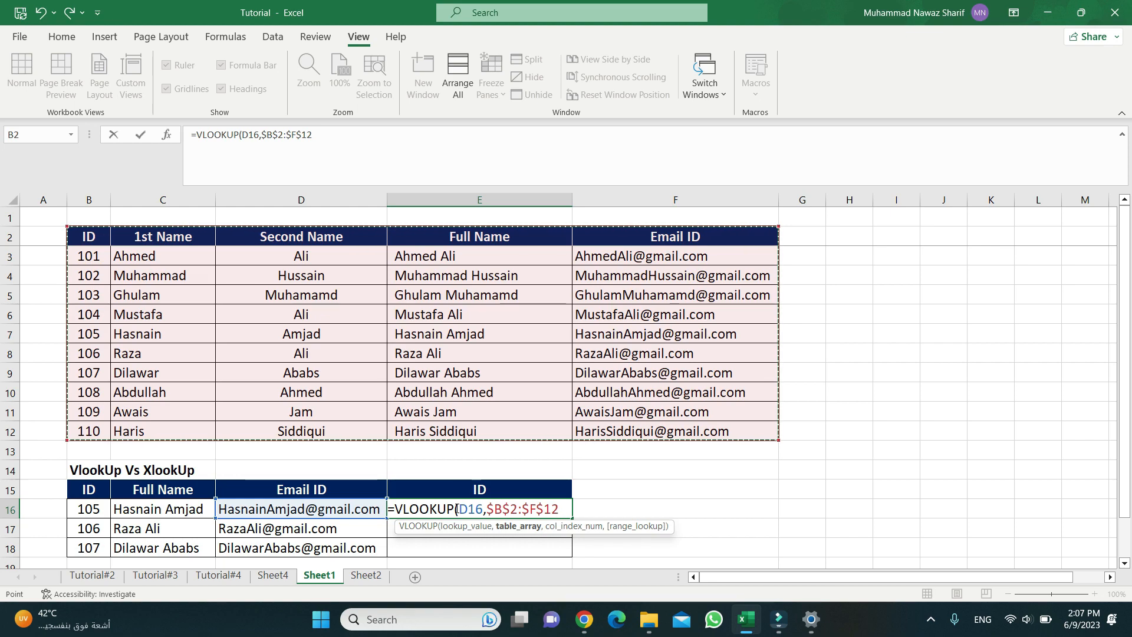
text(,)
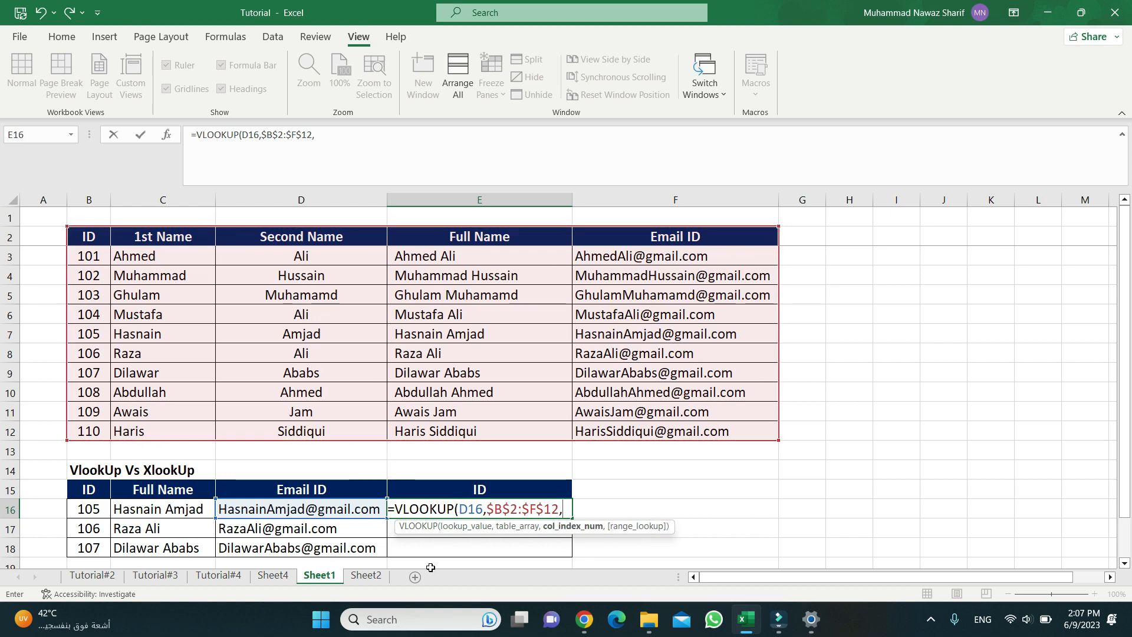
Step: Complete the VLOOKUP in E16 with column index 1 and exact match (FALSE)
text(1,)
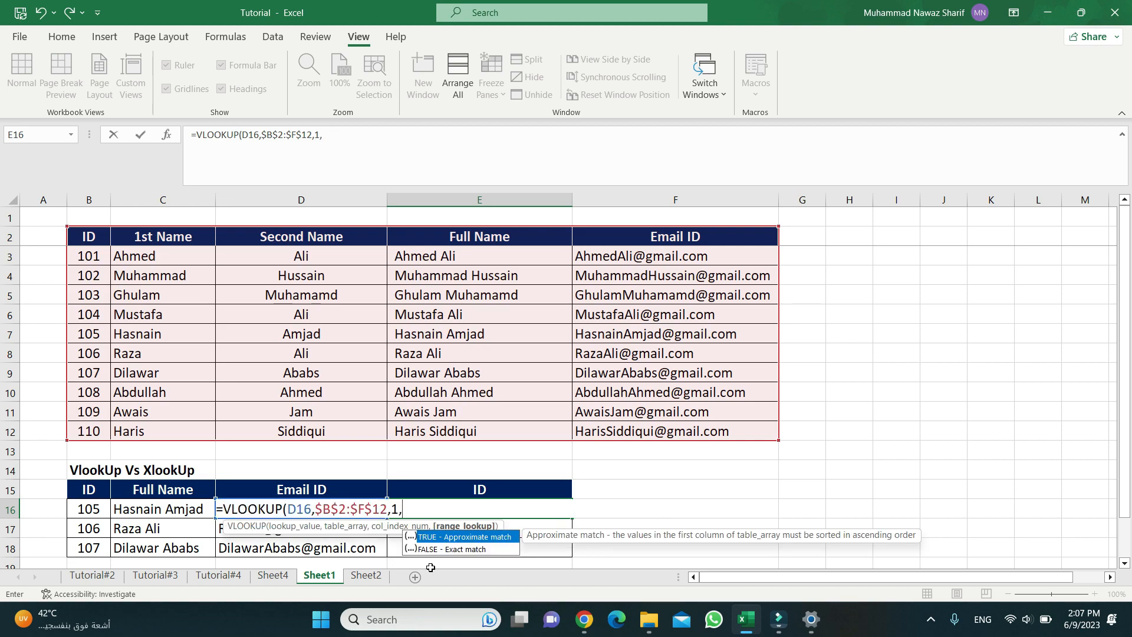
key(Down)
key(Tab)
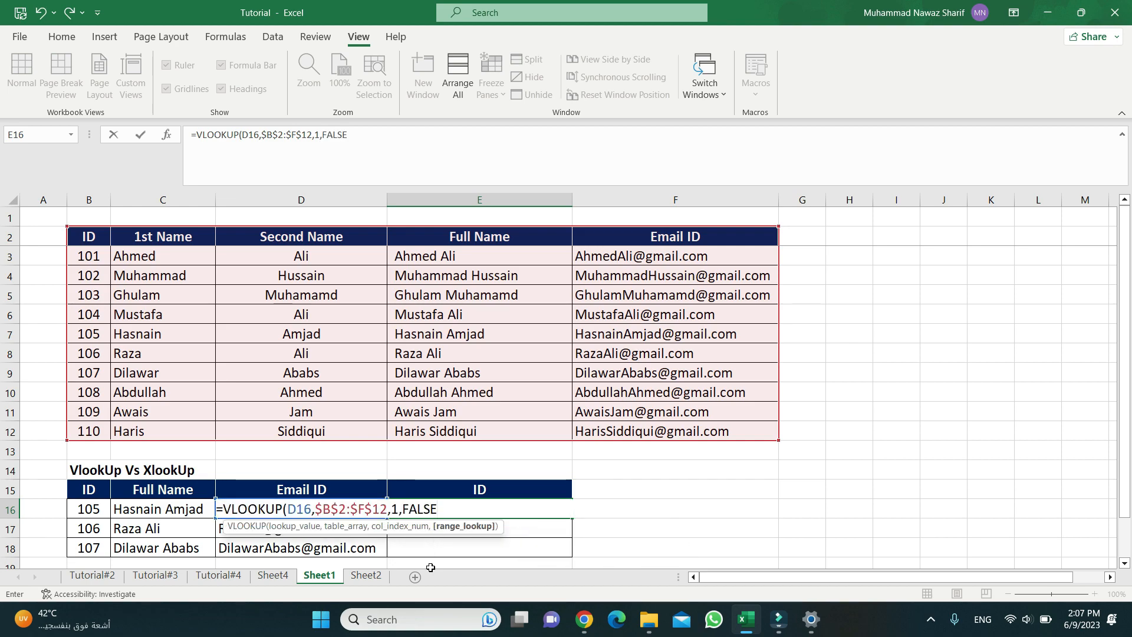
text())
key(Return)
key(Up)
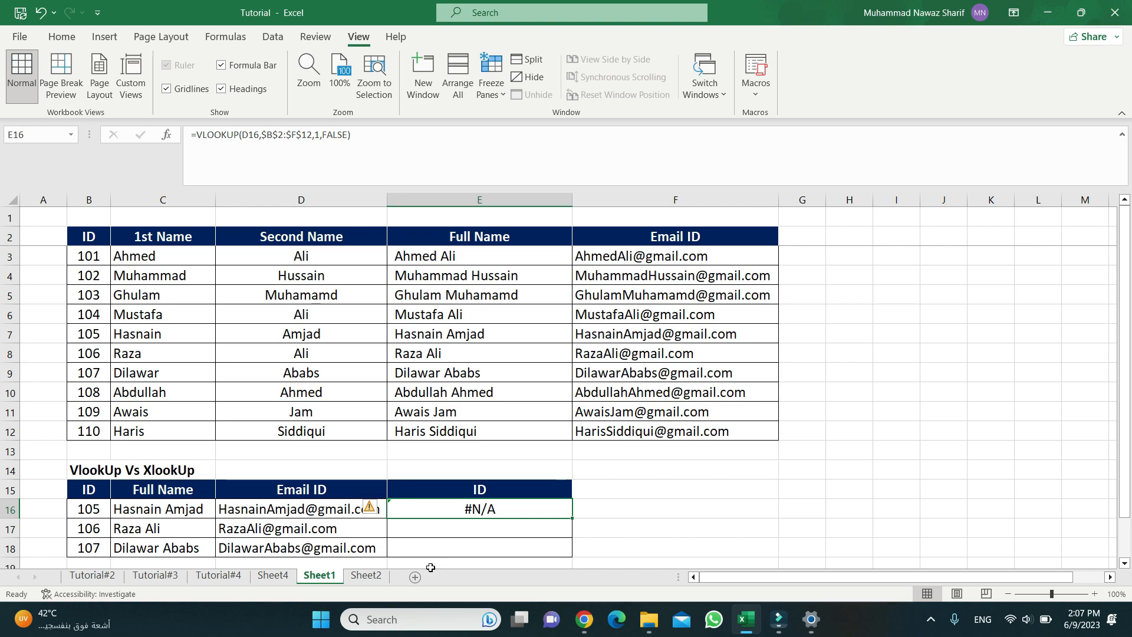
text(=)
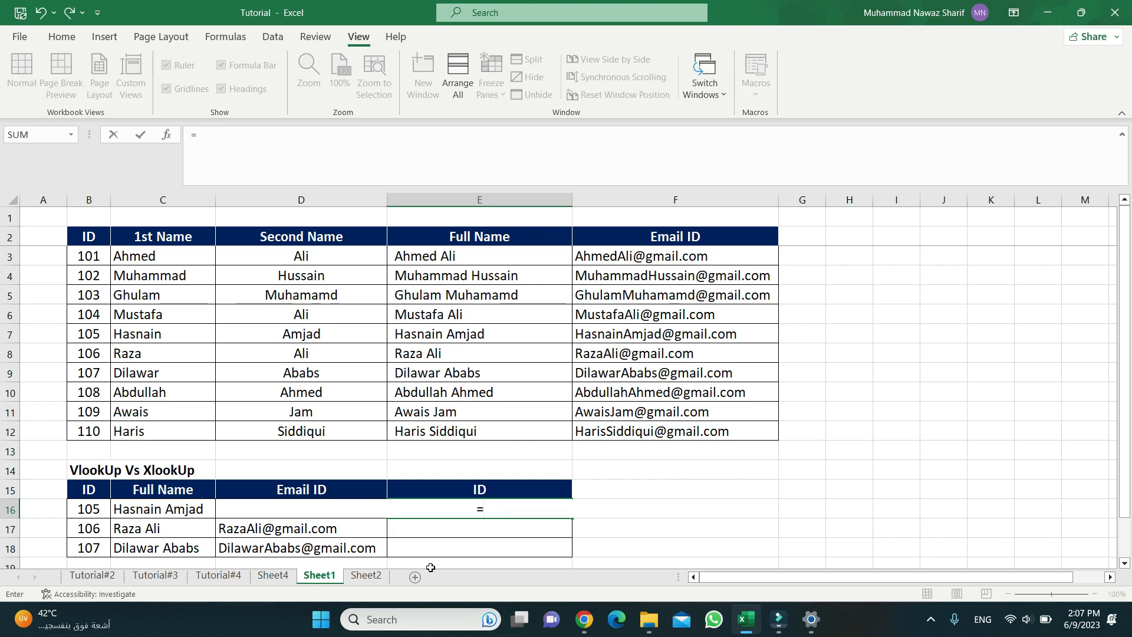
key(Escape)
key(ctrl+y)
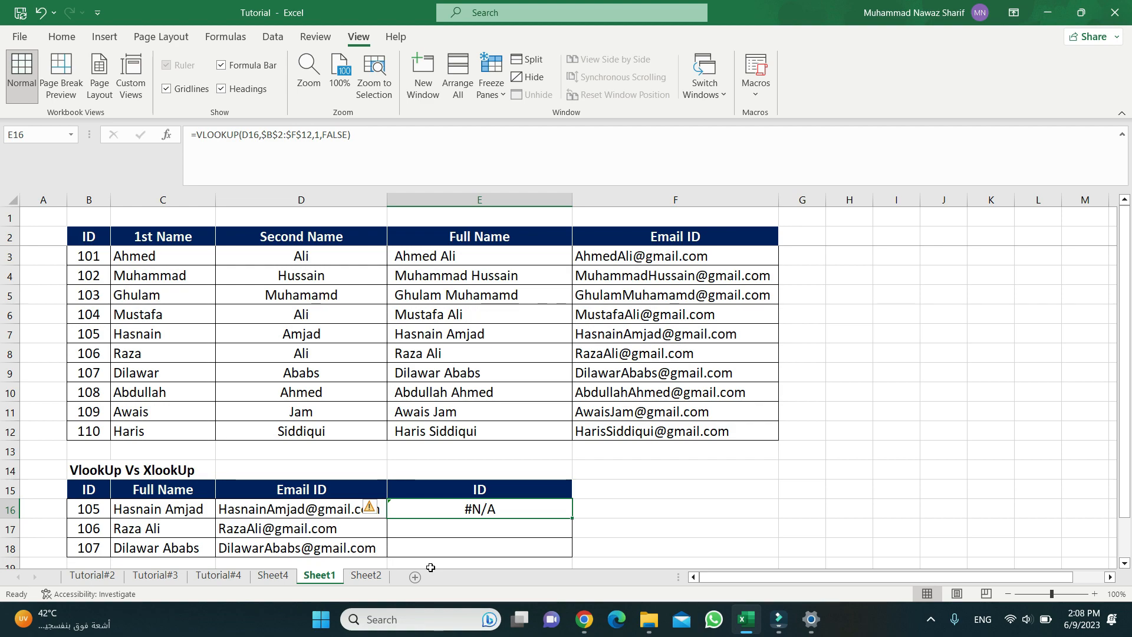
text(=xl)
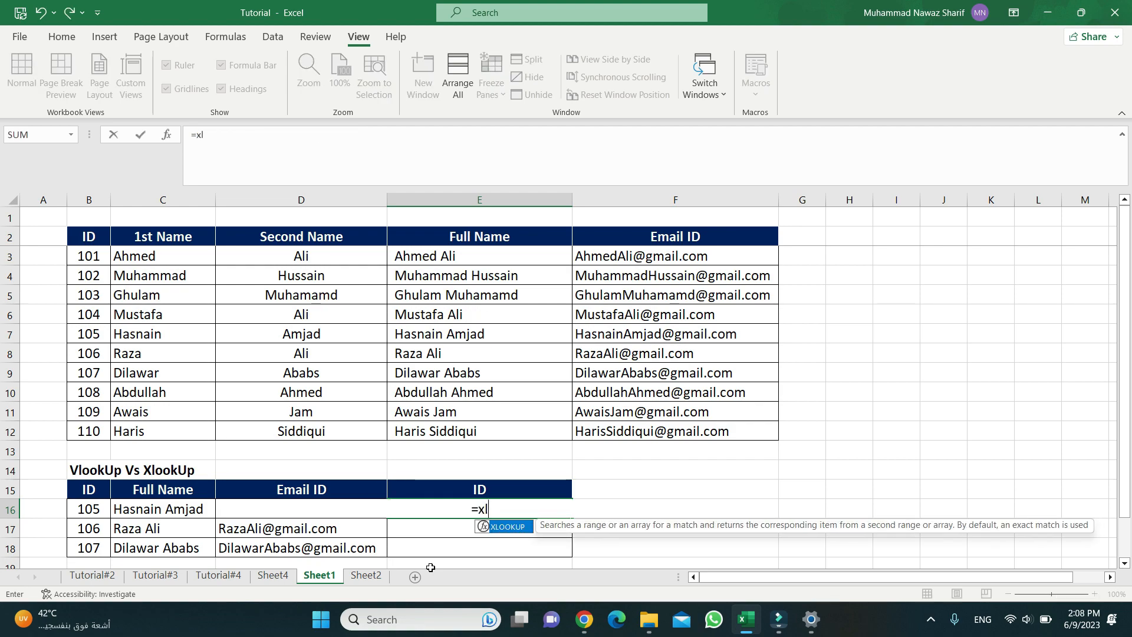
text(ookup)
key(Tab)
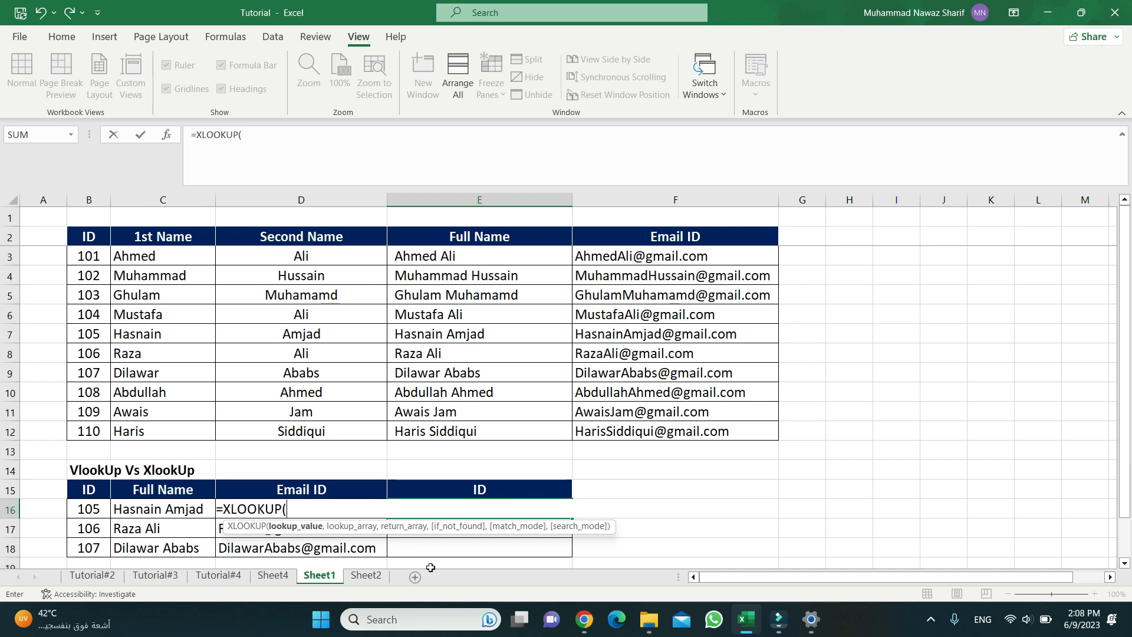
key(Left)
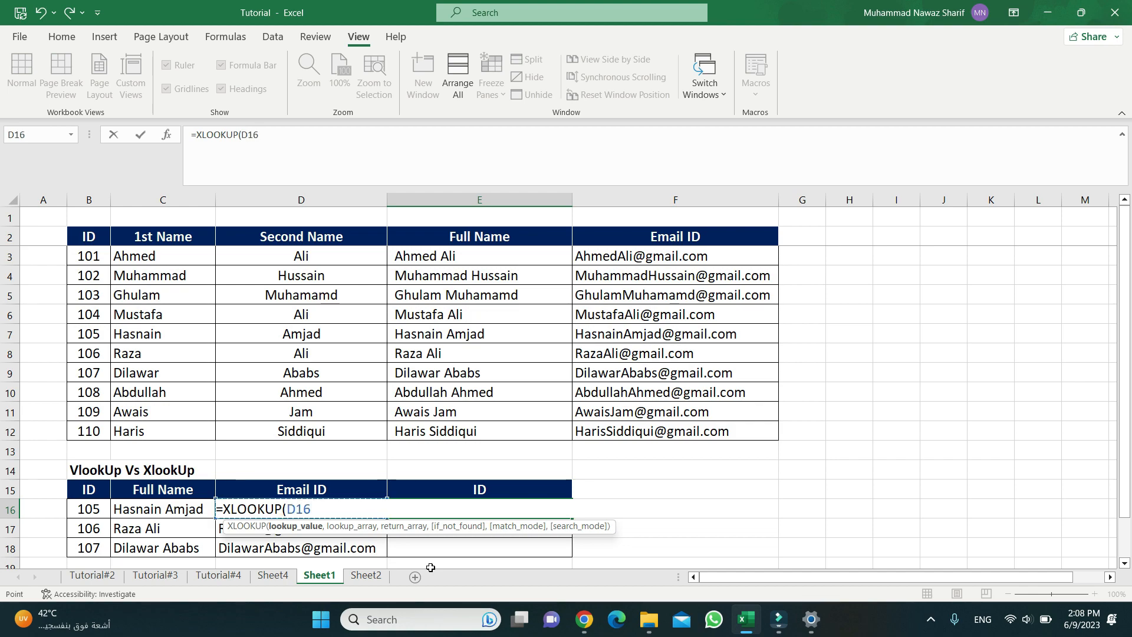
key(Return)
Step: Move the lookup table's last ID column from E15:E18 to F15:F18
scroll(431, 567, down, 1)
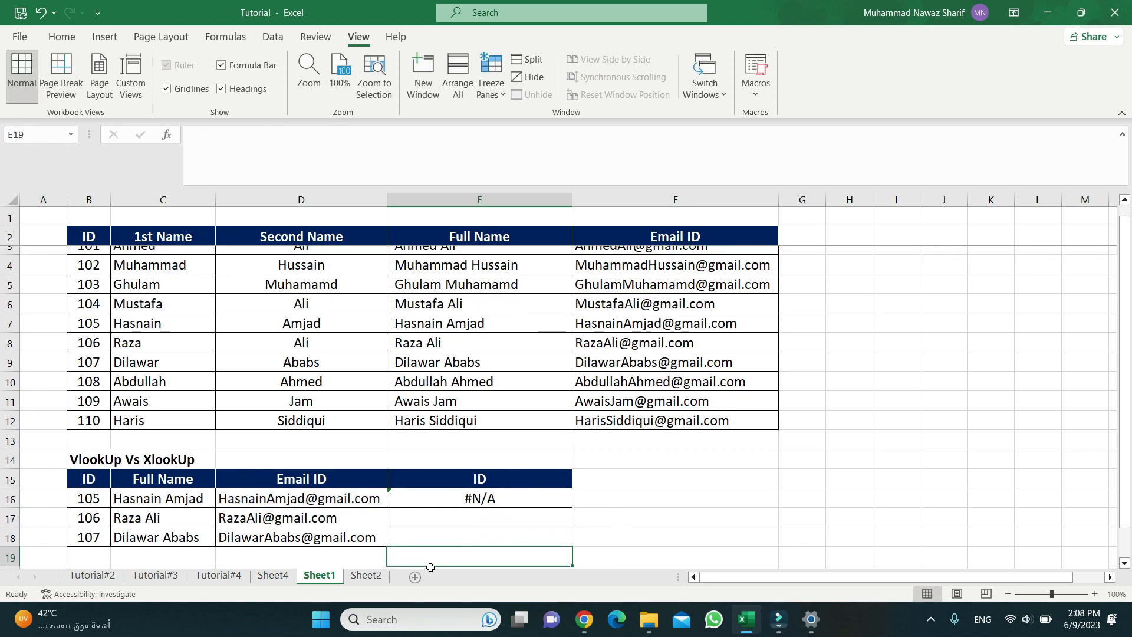
key(Up)
key(Up)
key(shift+Down)
key(shift+Down)
key(shift+Down)
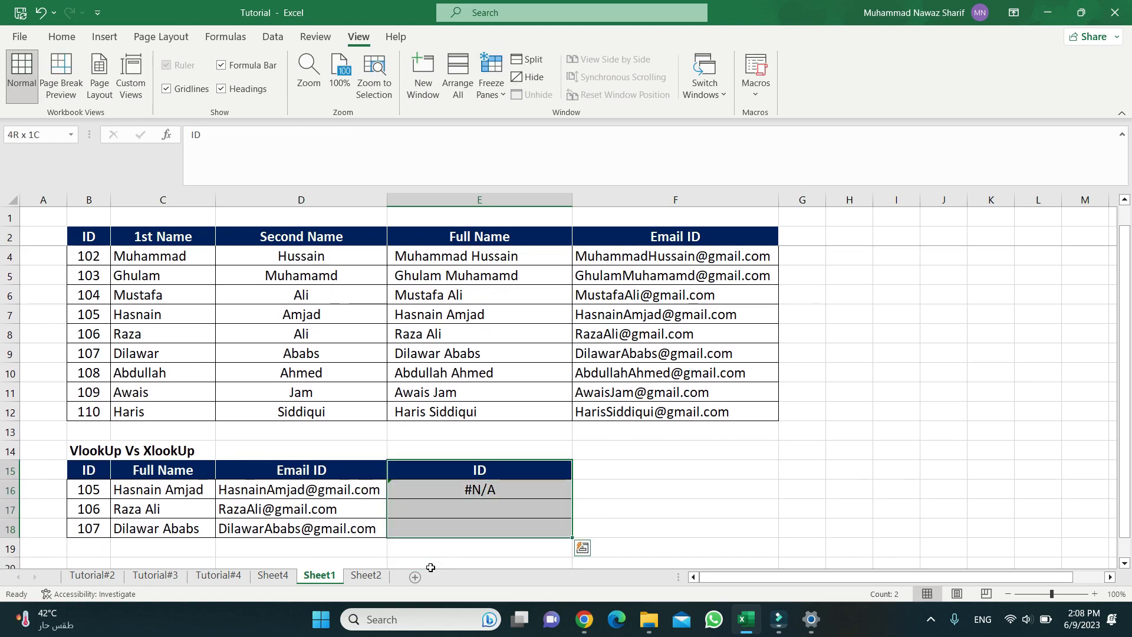
key(ctrl+x)
key(Right)
key(ctrl+v)
key(Left)
key(Right)
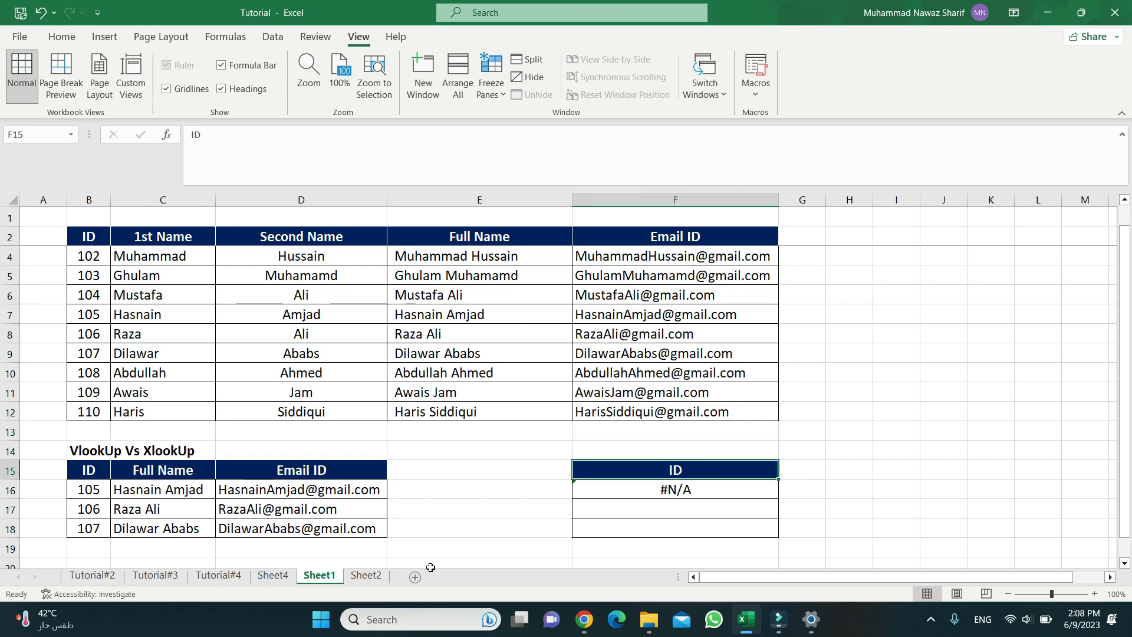
Step: Start an XLOOKUP formula in F16 with the email ID in D16 as the lookup value
key(Down)
text(=x)
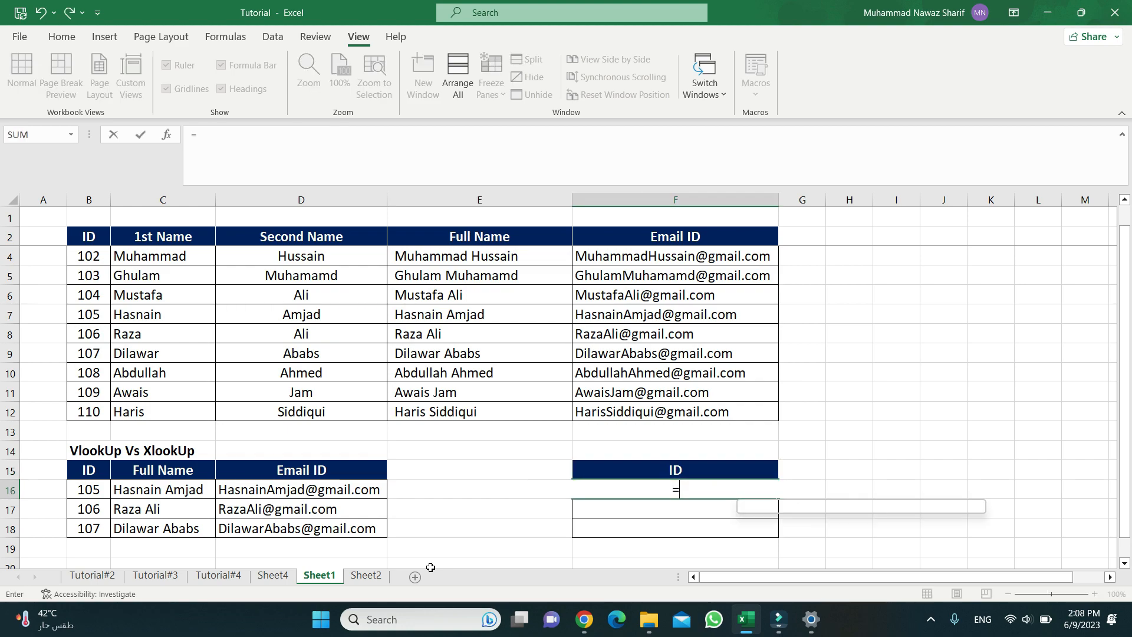
text(l)
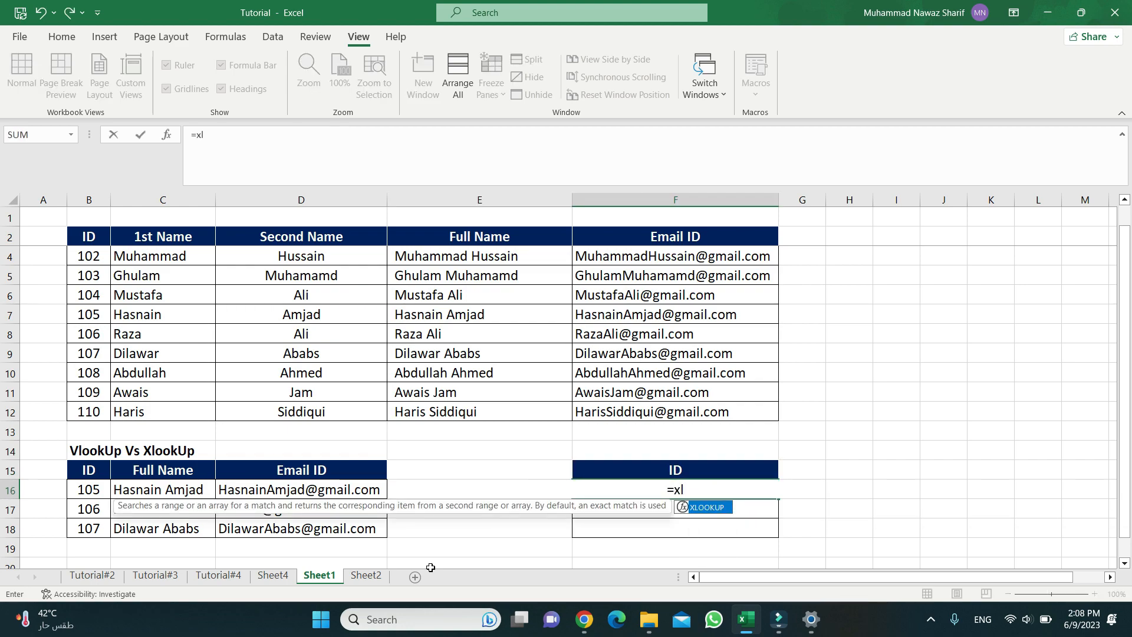
key(Tab)
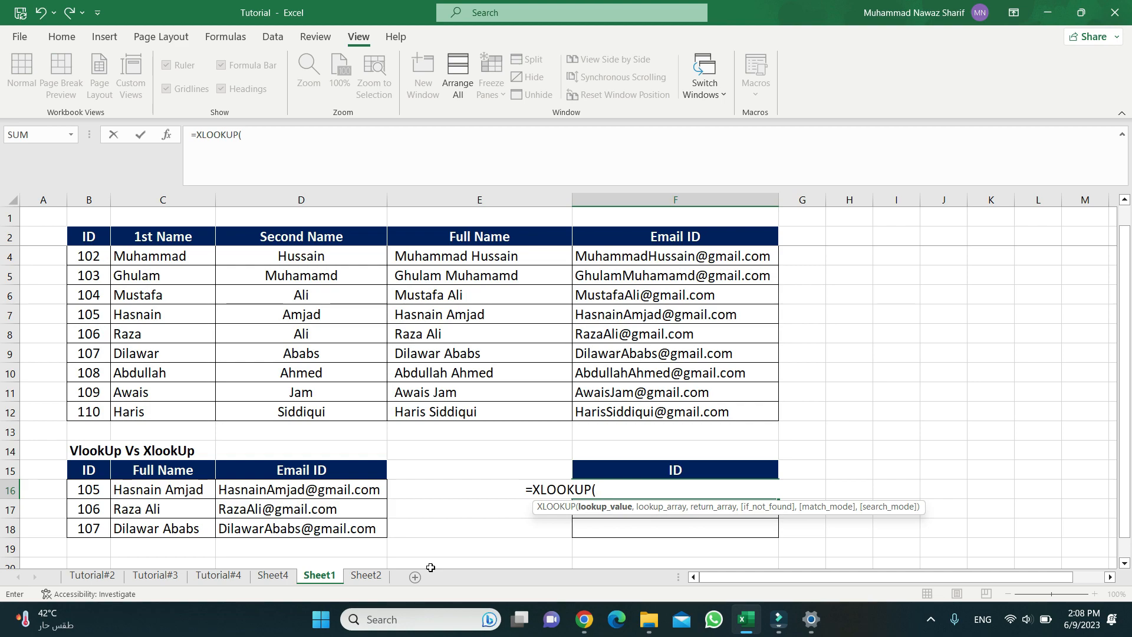
key(Left)
key(Left)
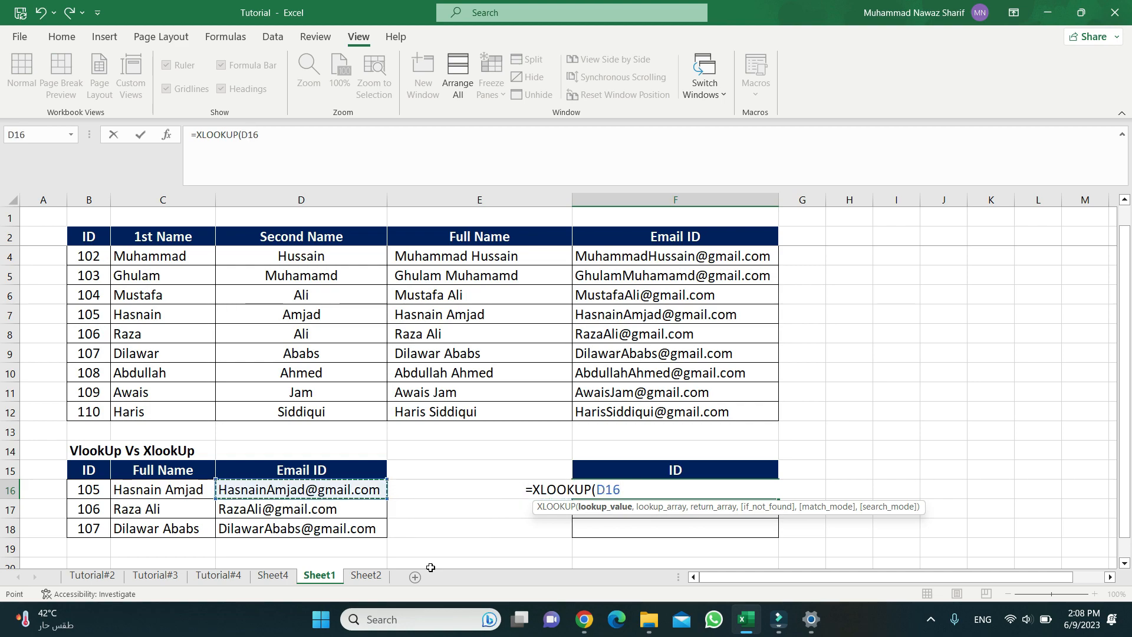
text(,)
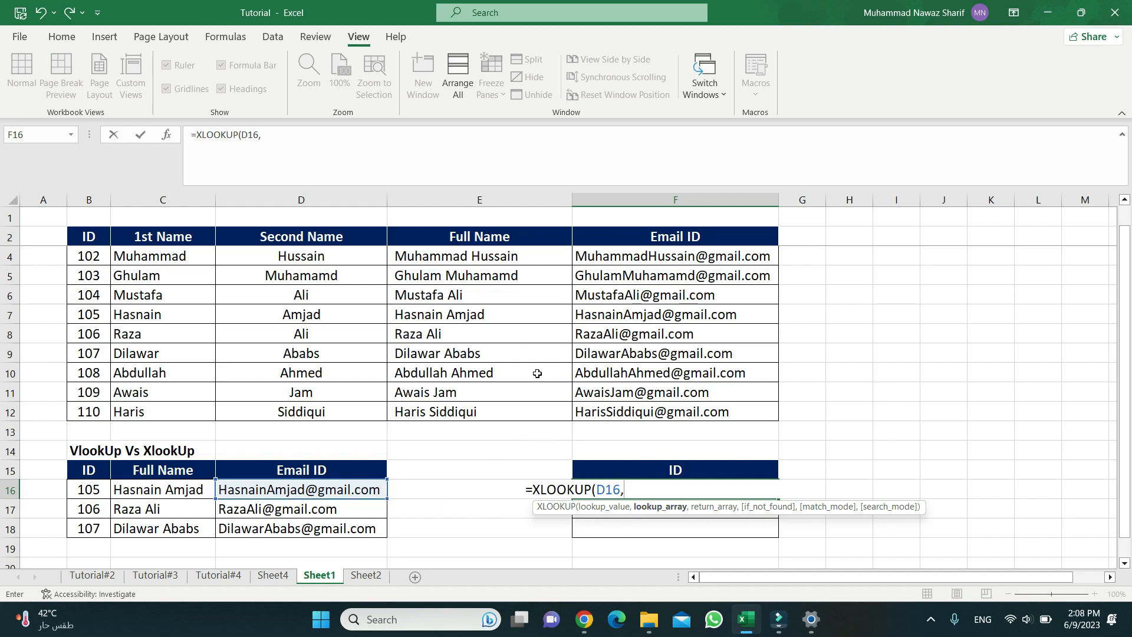
Step: Set the XLOOKUP's lookup array to the main table's Email ID cells as the absolute range $F$4:$F$12
click(601, 256)
key(shift+Down)
key(shift+Down)
key(shift+Down)
key(shift+Down)
key(shift+Down)
key(shift+Down)
key(shift+Down)
key(shift+Down)
key(shift+Down)
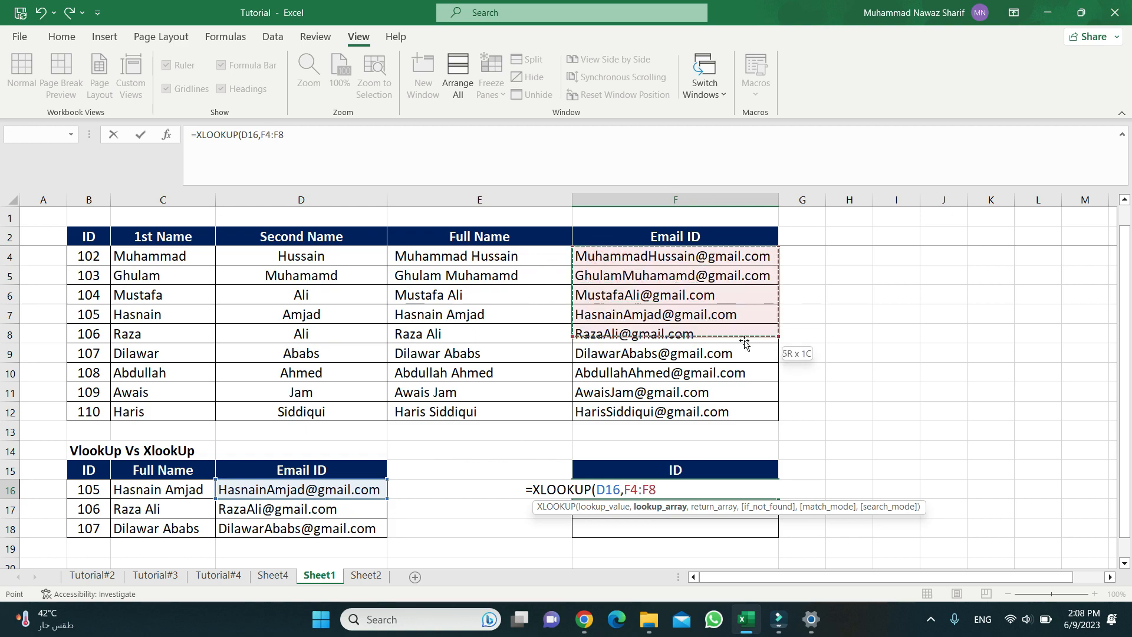
key(shift+Up)
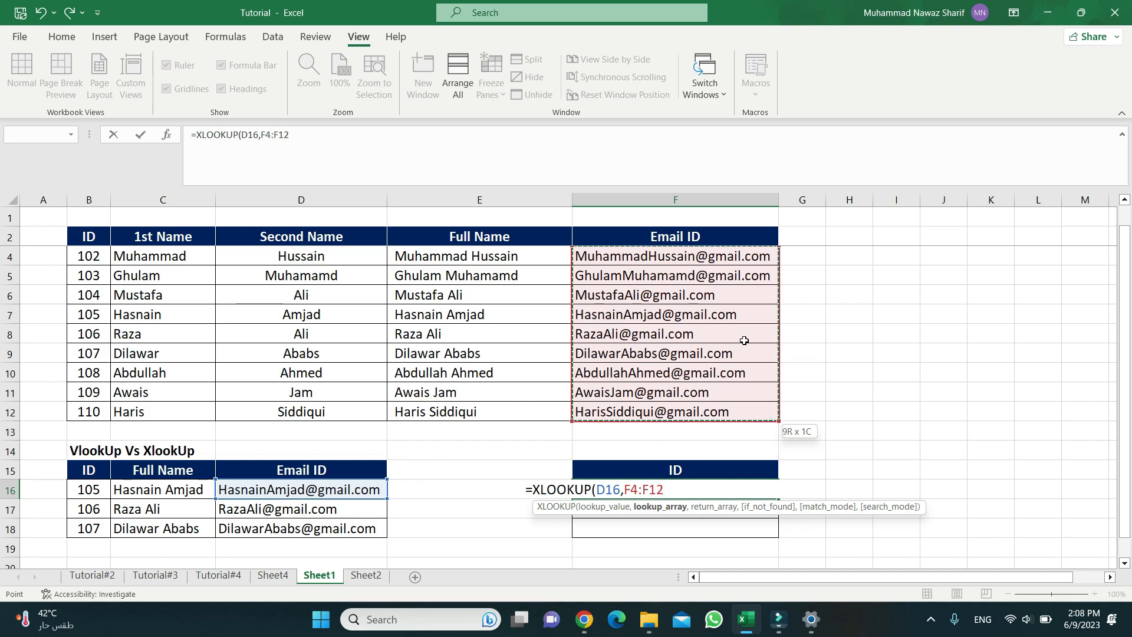
key(F4)
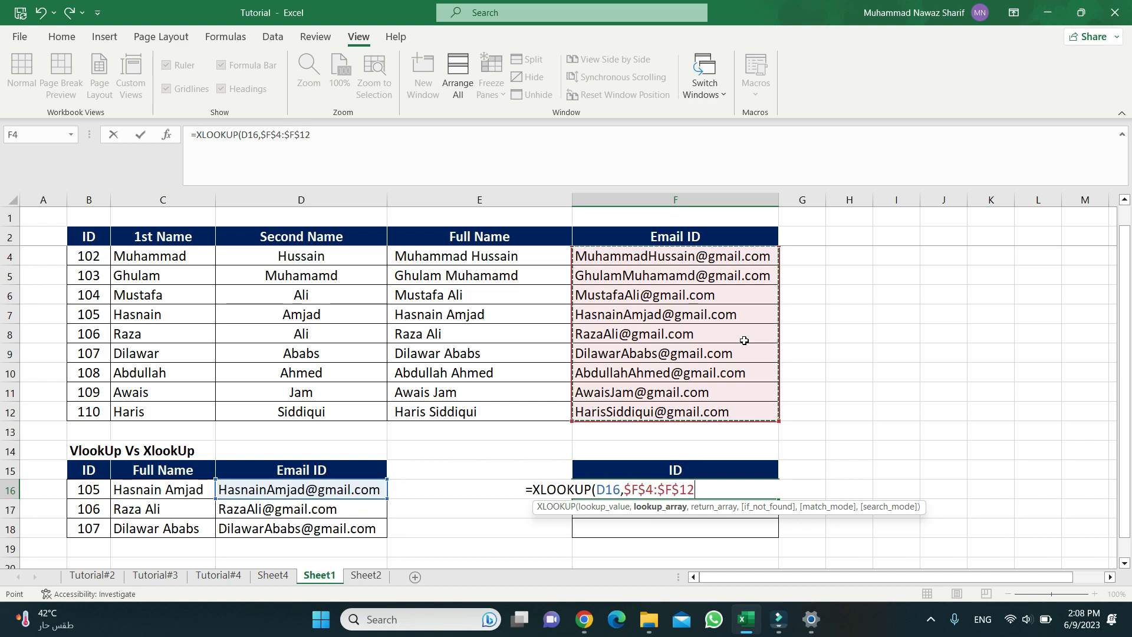
text(,)
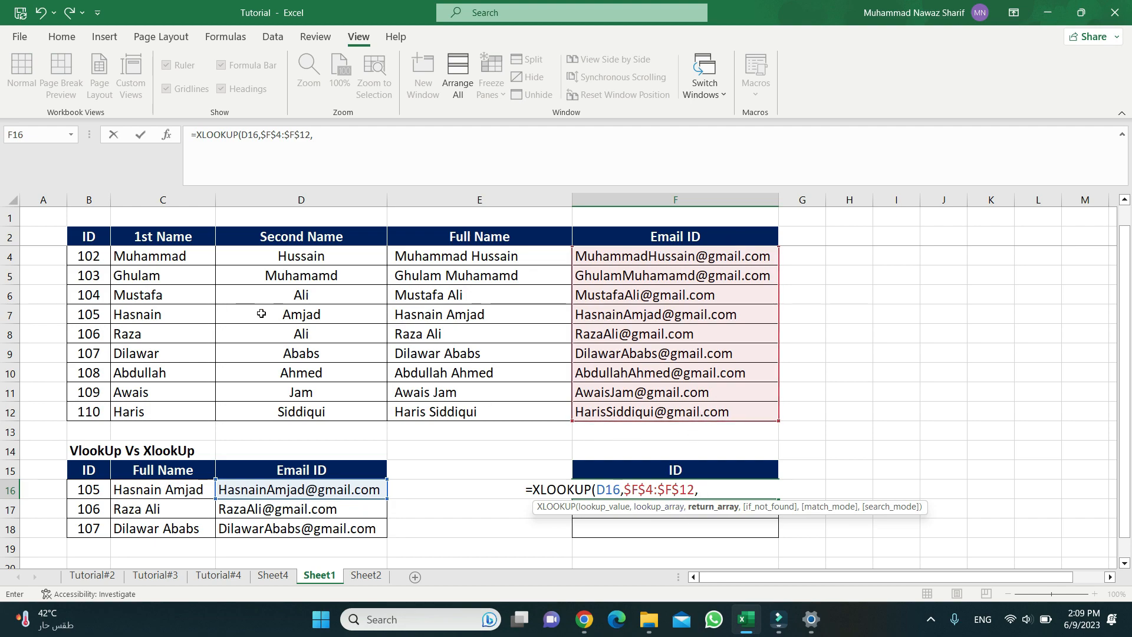
Step: Set the return array to the ID cells $B$4:$B$12 as an absolute range and complete the XLOOKUP in F16
click(76, 256)
key(ctrl+shift+Down)
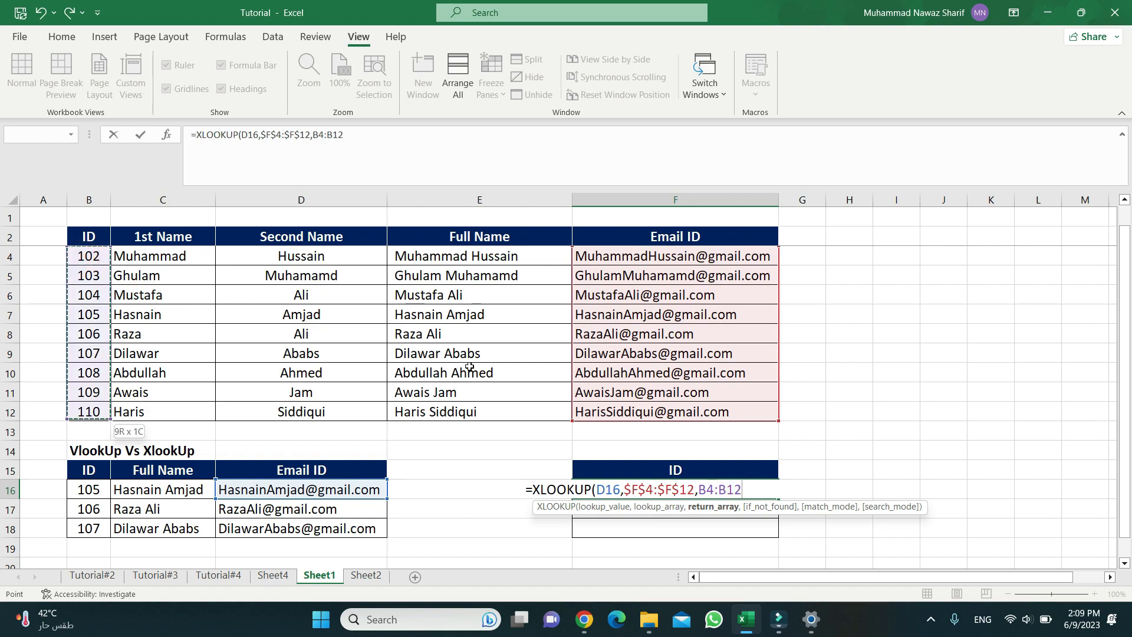
key(F4)
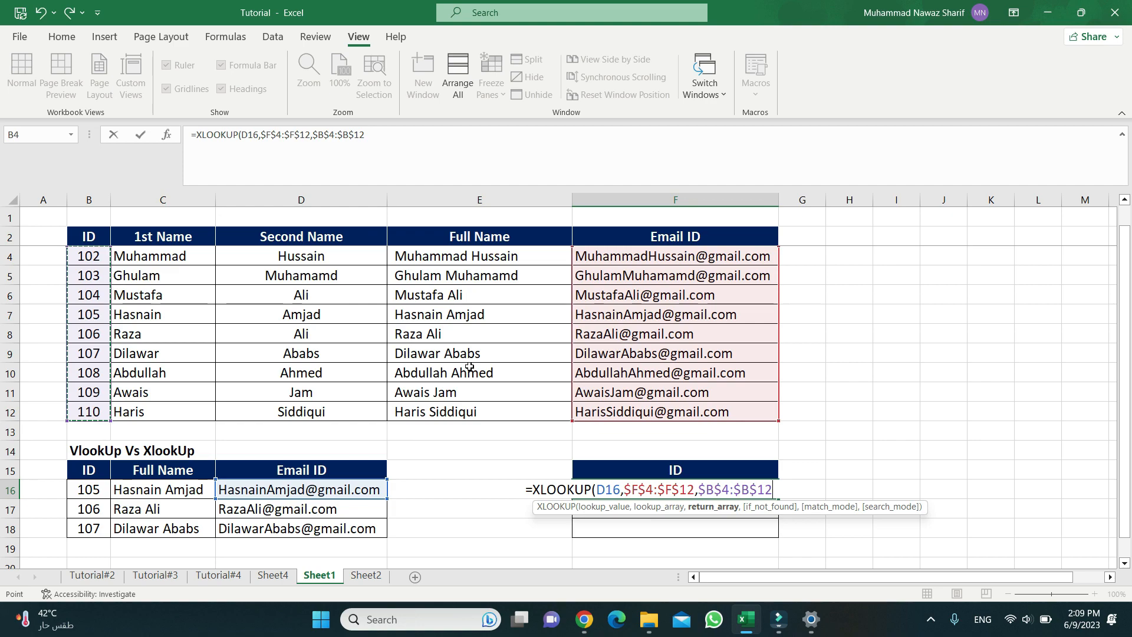
text())
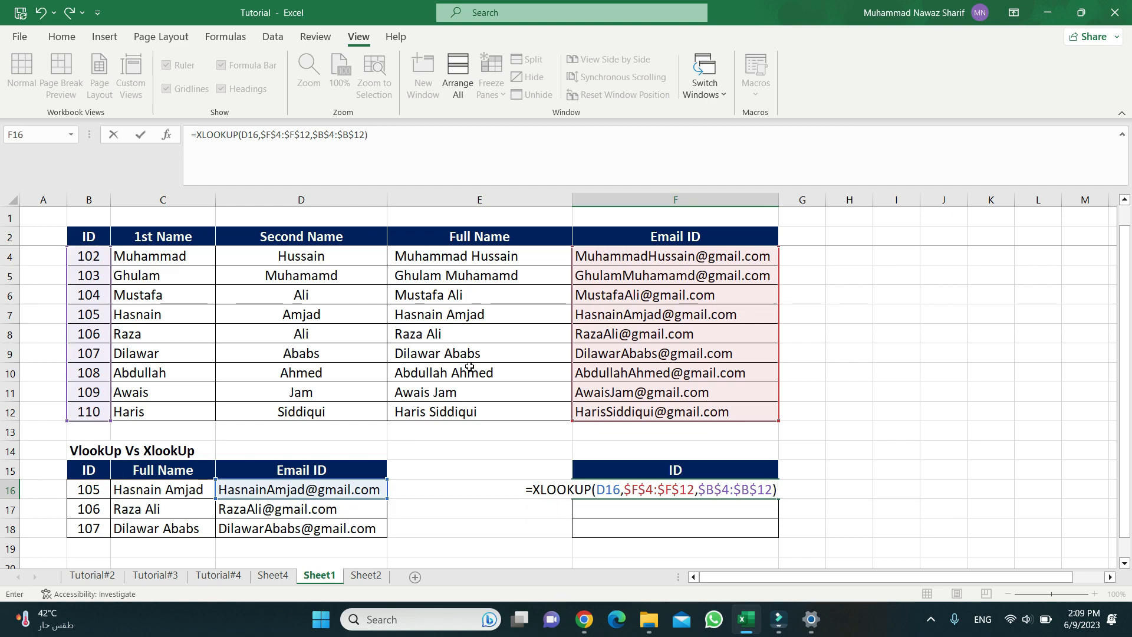
key(ctrl+Return)
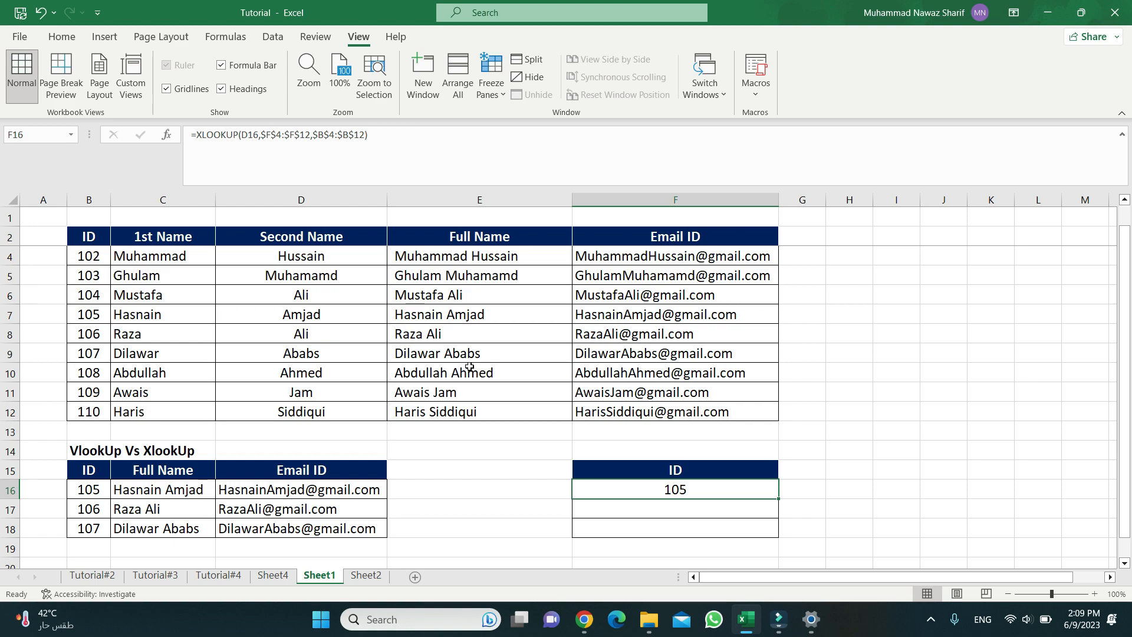
Step: Copy the XLOOKUP formula from F16 down through F18
key(shift+Down)
key(shift+Down)
key(ctrl+d)
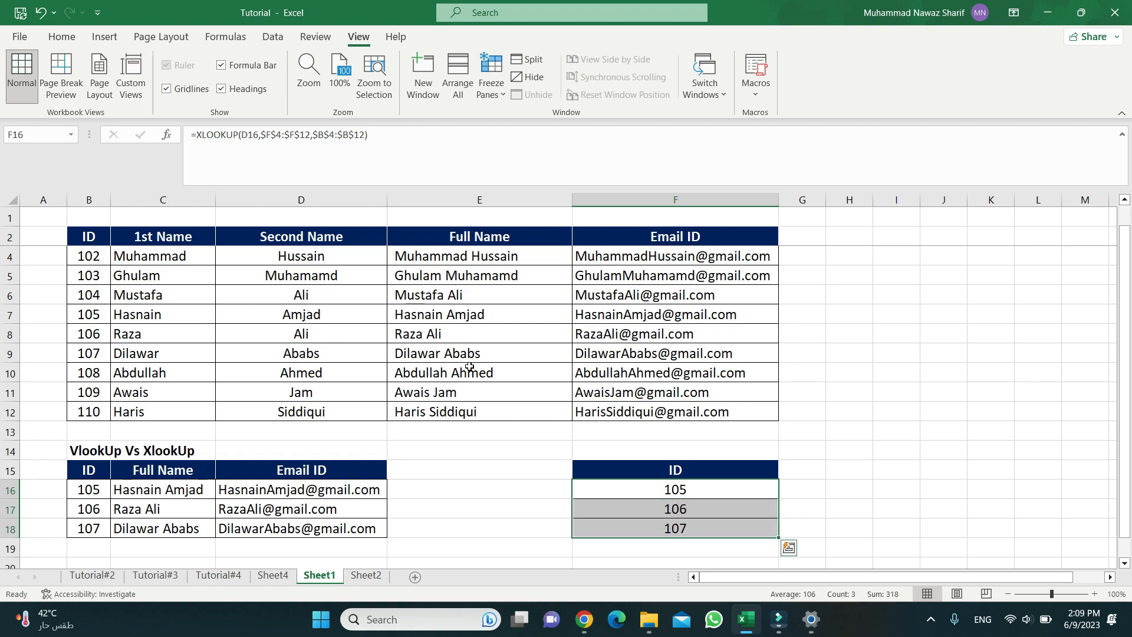
key(shift+Up)
key(shift+Up)
Step: Examine the email ID in D16 and trace it to its matching entry in the main table's Email ID column
key(Left)
key(Left)
key(Left)
key(Right)
key(Right)
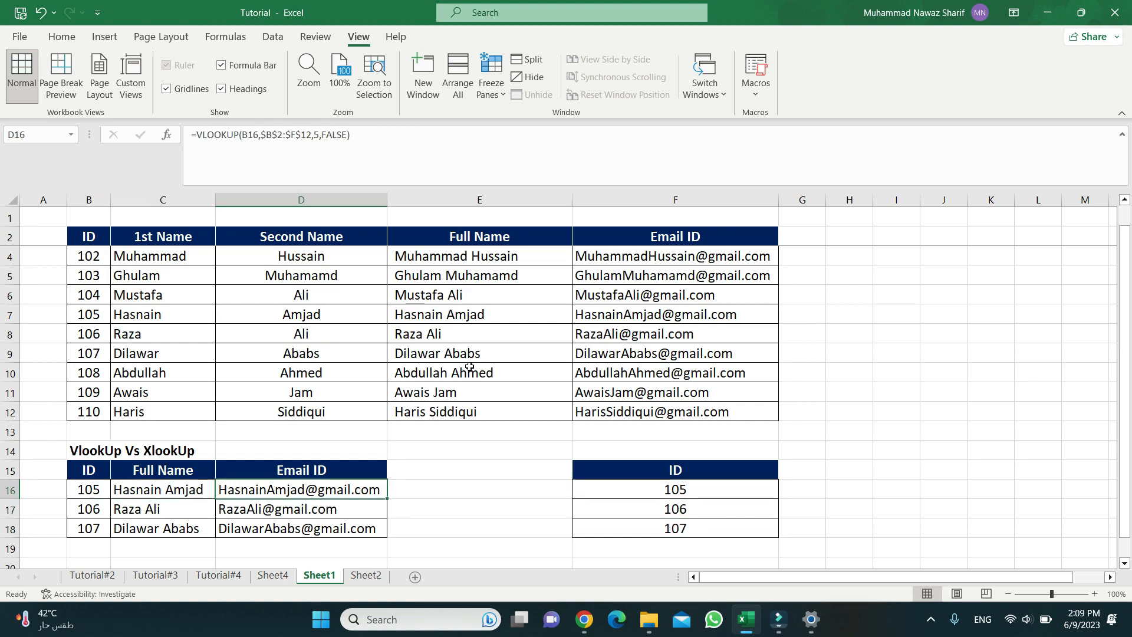
key(Up)
key(Up)
key(Up)
key(Up)
key(Up)
key(Right)
key(Up)
key(Up)
key(Up)
key(Up)
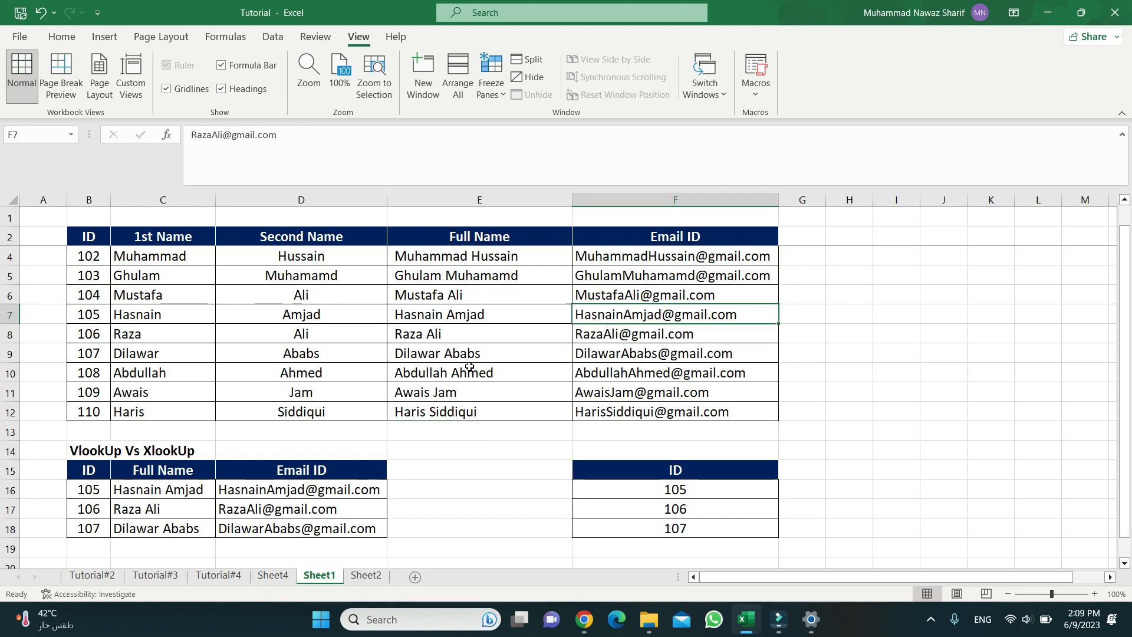
Step: Examine the ID and name cells in row 7 of the main table, to the left of the matched email ID
key(Left)
key(Left)
key(Left)
key(Left)
key(Right)
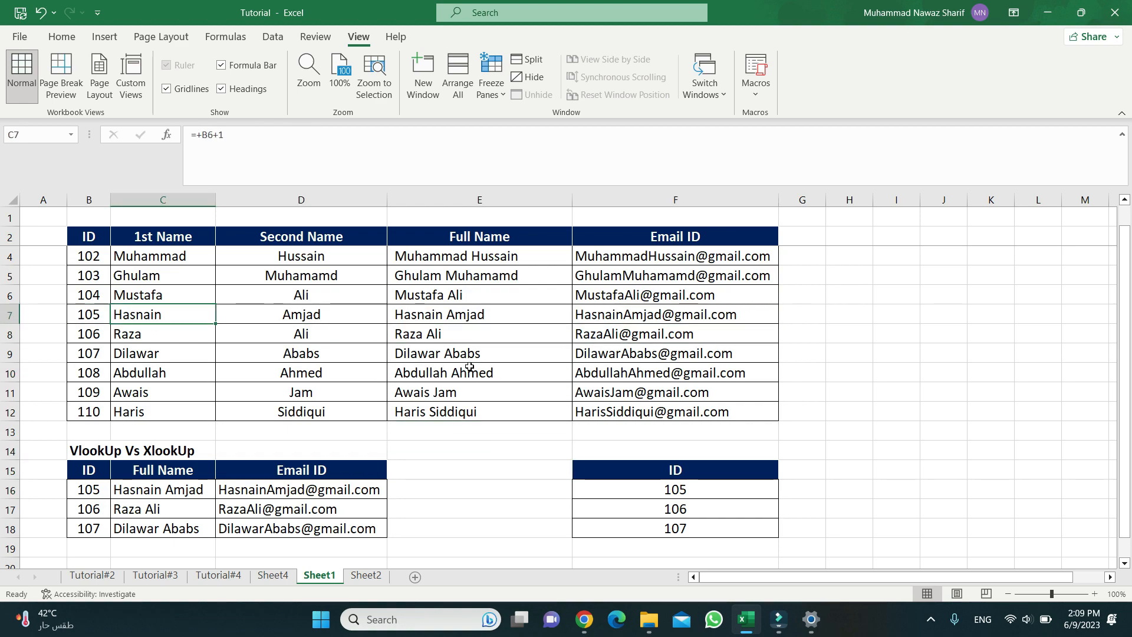
key(Right)
key(Left)
key(Left)
key(Right)
key(Right)
key(Left)
key(Left)
key(Right)
key(Right)
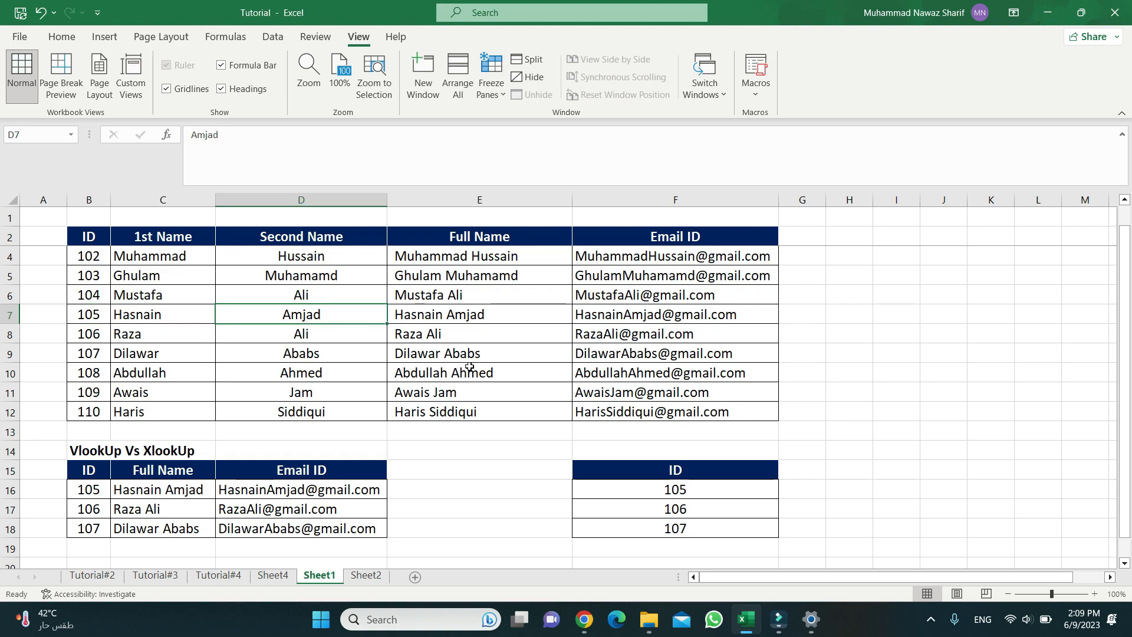
key(Left)
key(Left)
key(Right)
key(Right)
key(Left)
key(Left)
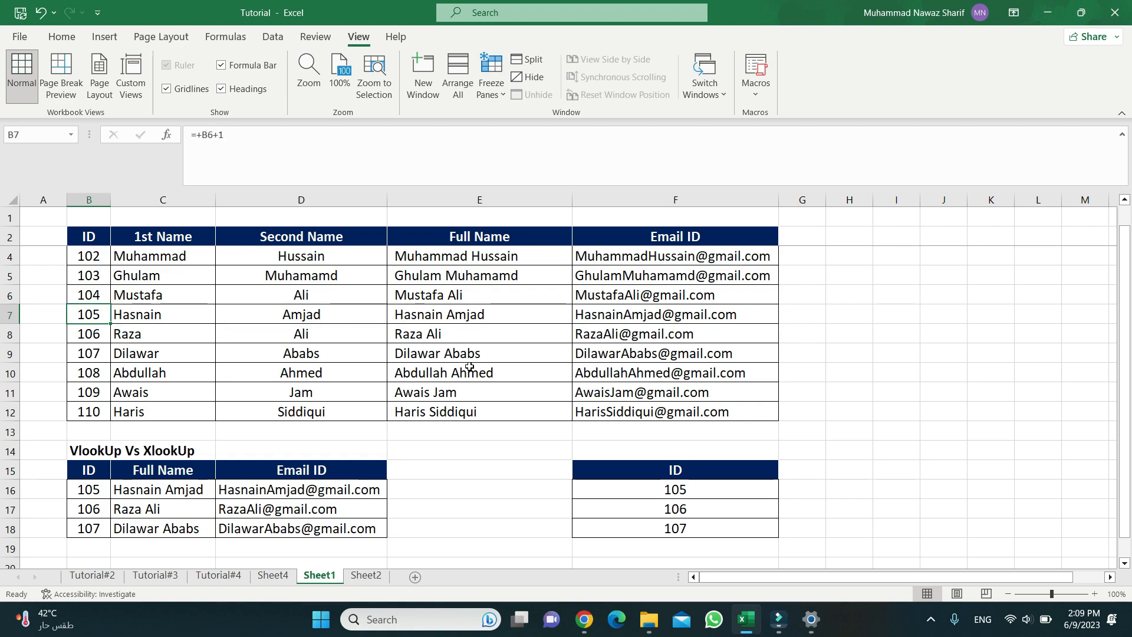
Step: Review the VLOOKUP formulas that return the full name and email ID in row 16 of the lookup table
key(Right)
key(Right)
key(Right)
key(Right)
key(Down)
key(Down)
key(Down)
key(Down)
key(Down)
key(Down)
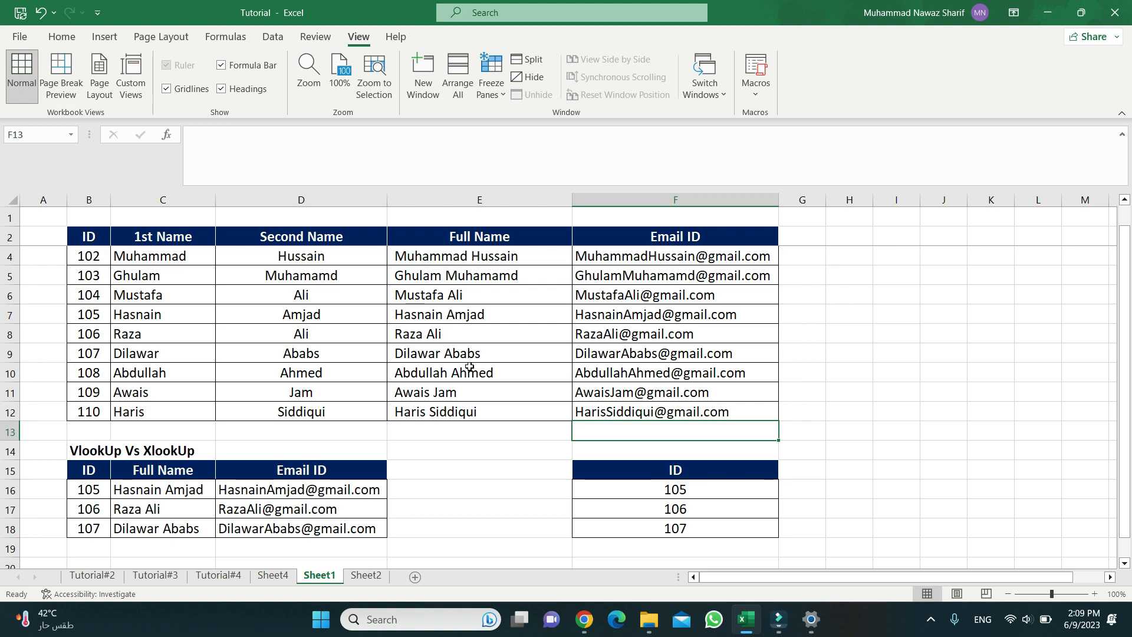
key(Down)
key(Down)
key(Down)
key(Down)
key(Left)
key(Left)
key(Left)
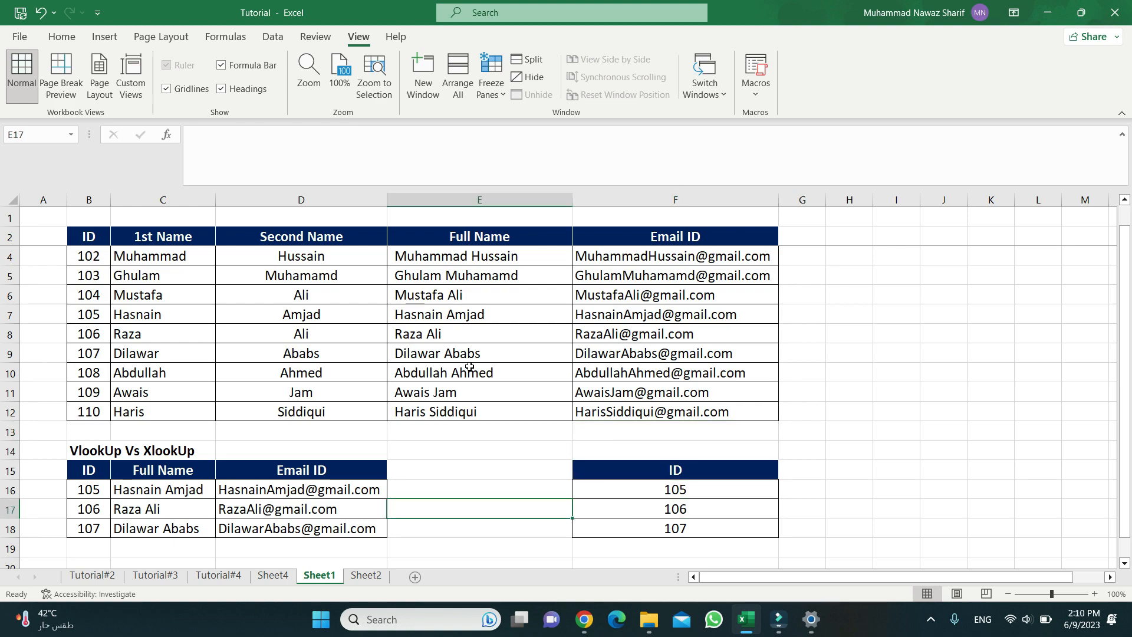
key(Up)
key(Left)
key(Right)
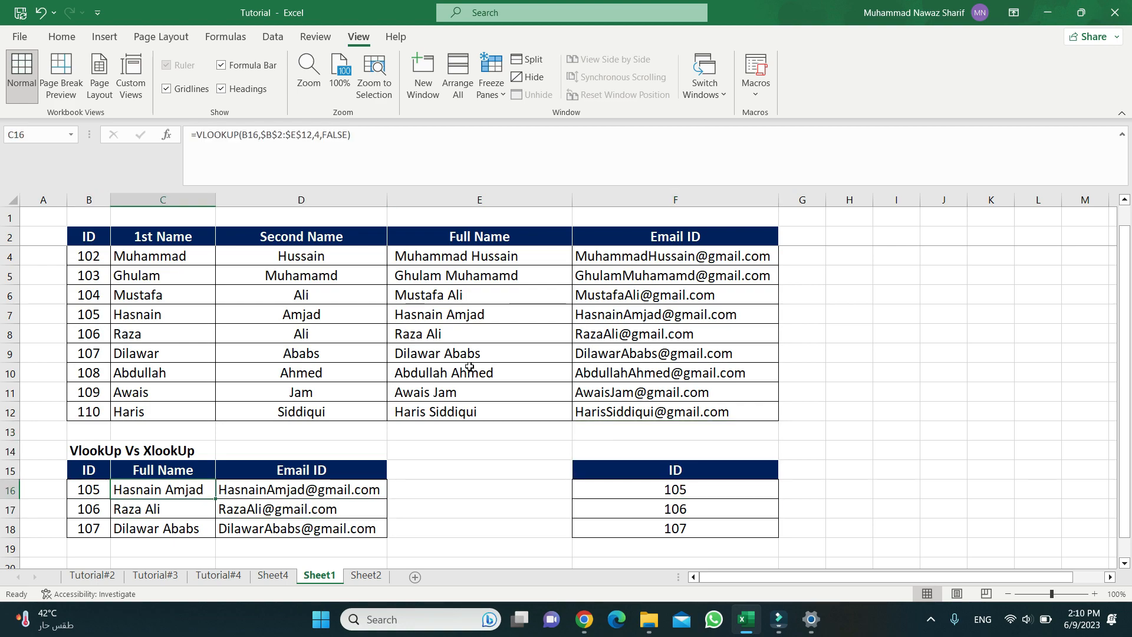
key(Right)
key(Right)
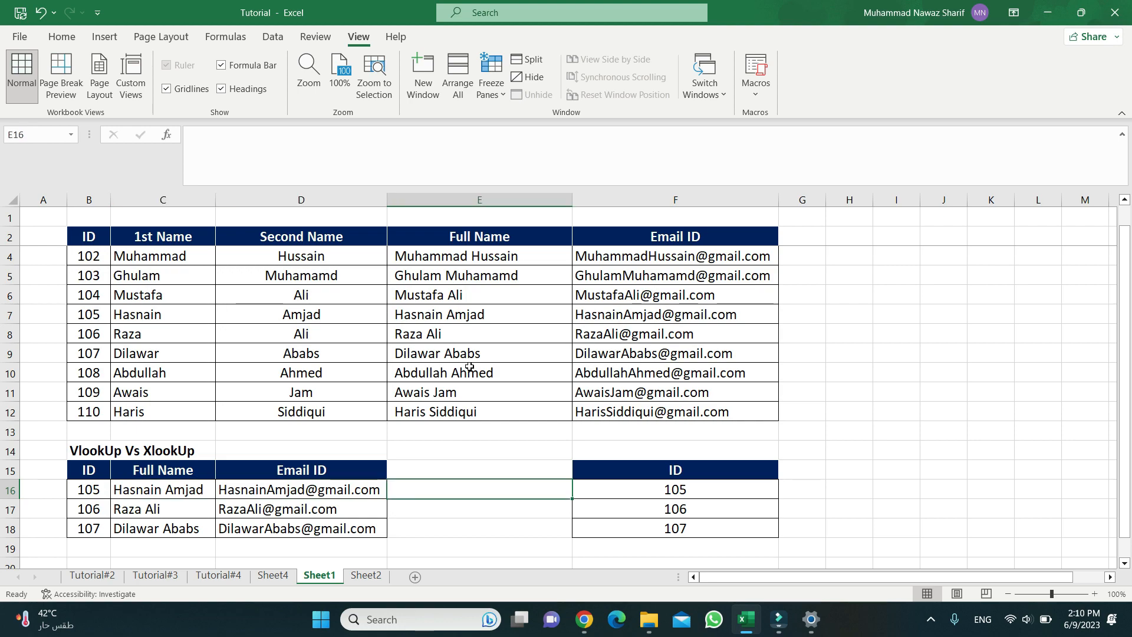
key(Left)
key(Left)
key(Left)
key(Right)
key(Right)
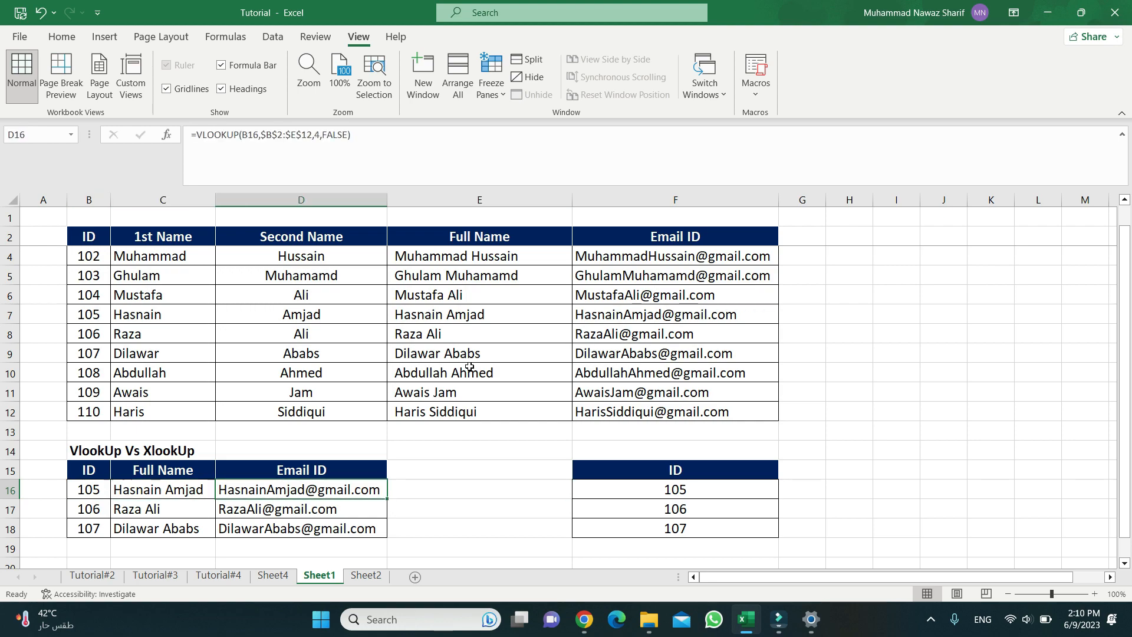
Step: Inspect the ranges referenced by the VLOOKUP in C16 and the XLOOKUP in F16, leaving both formulas as they are
key(Left)
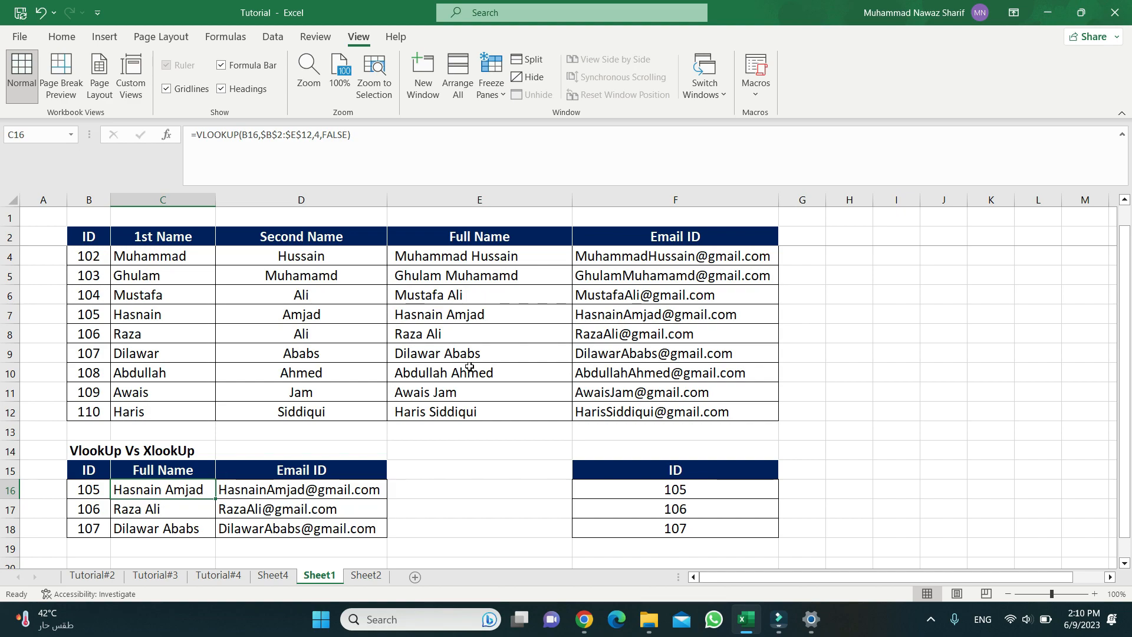
key(F2)
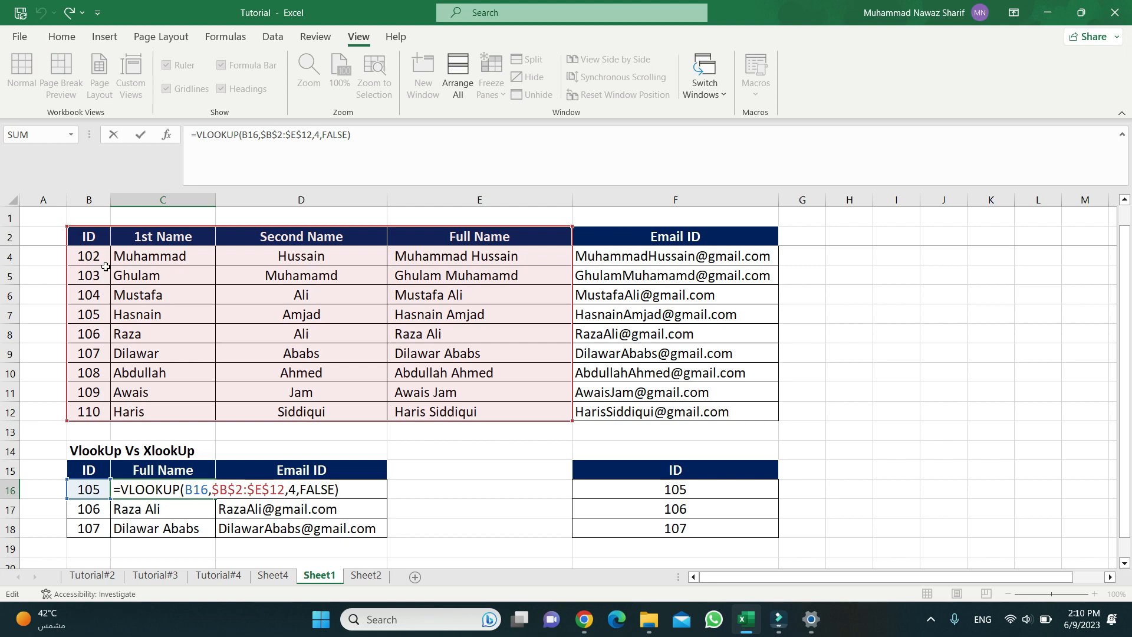
click(661, 496)
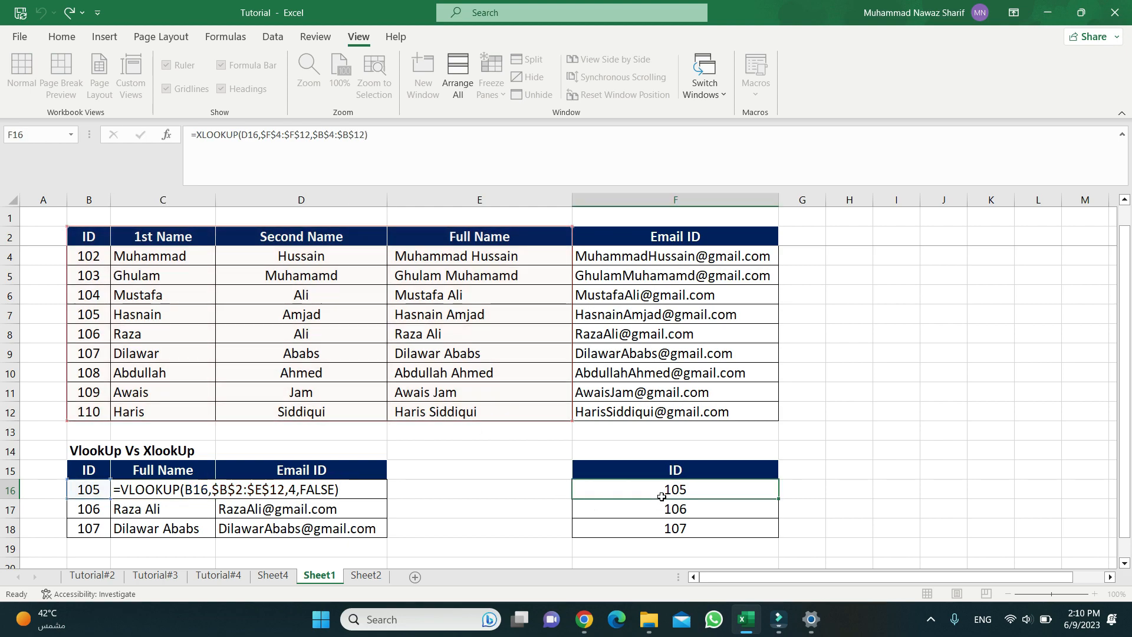
double_click(663, 493)
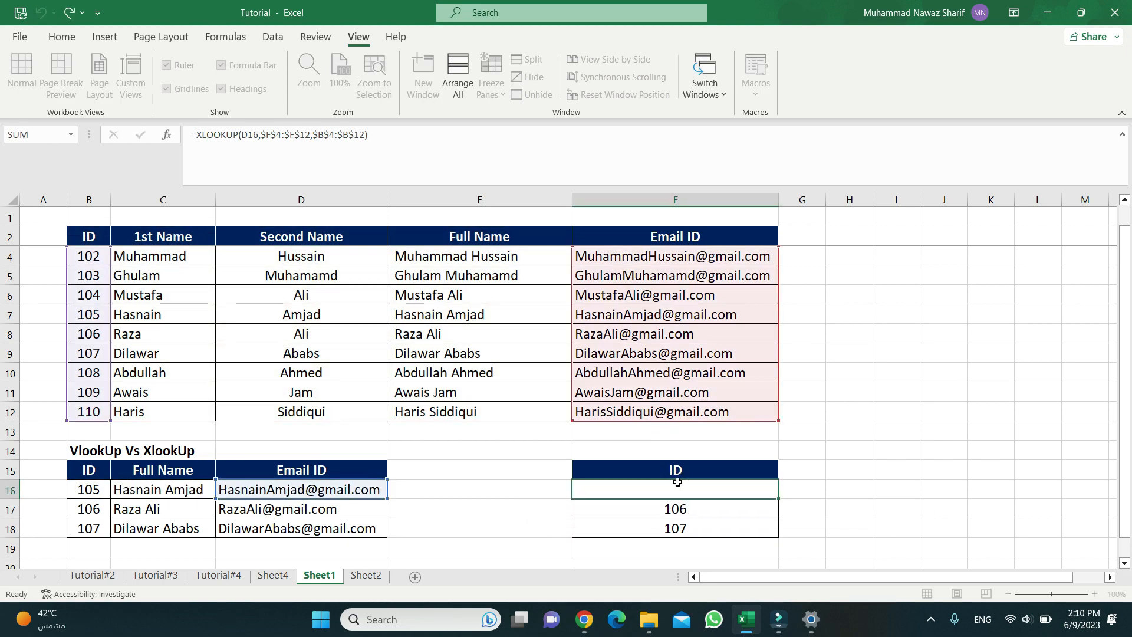
key(ctrl+Return)
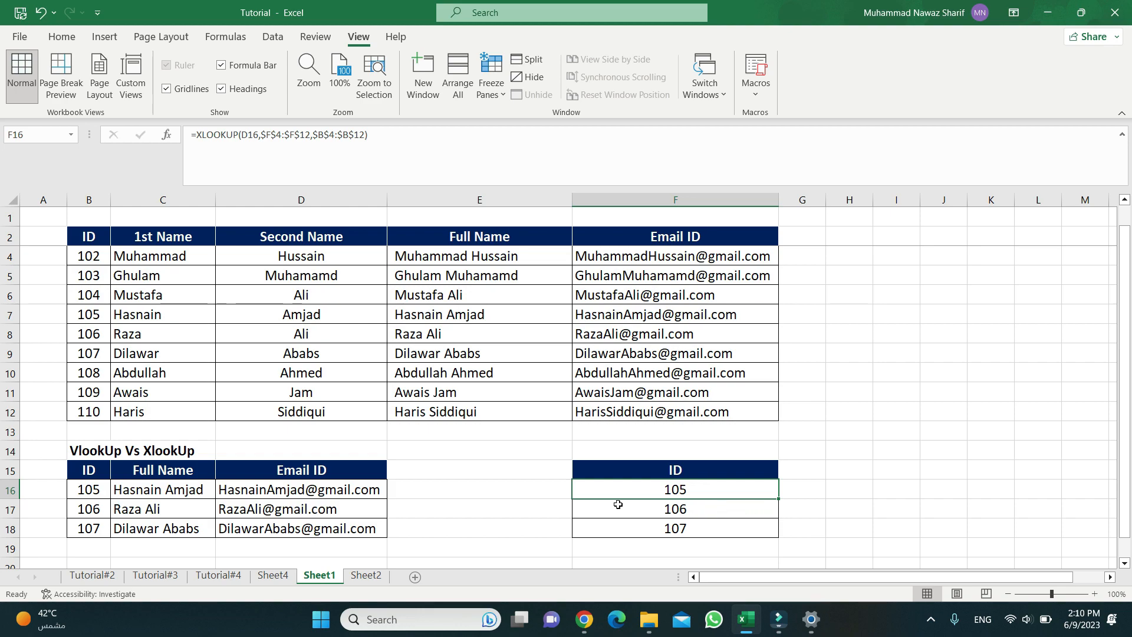